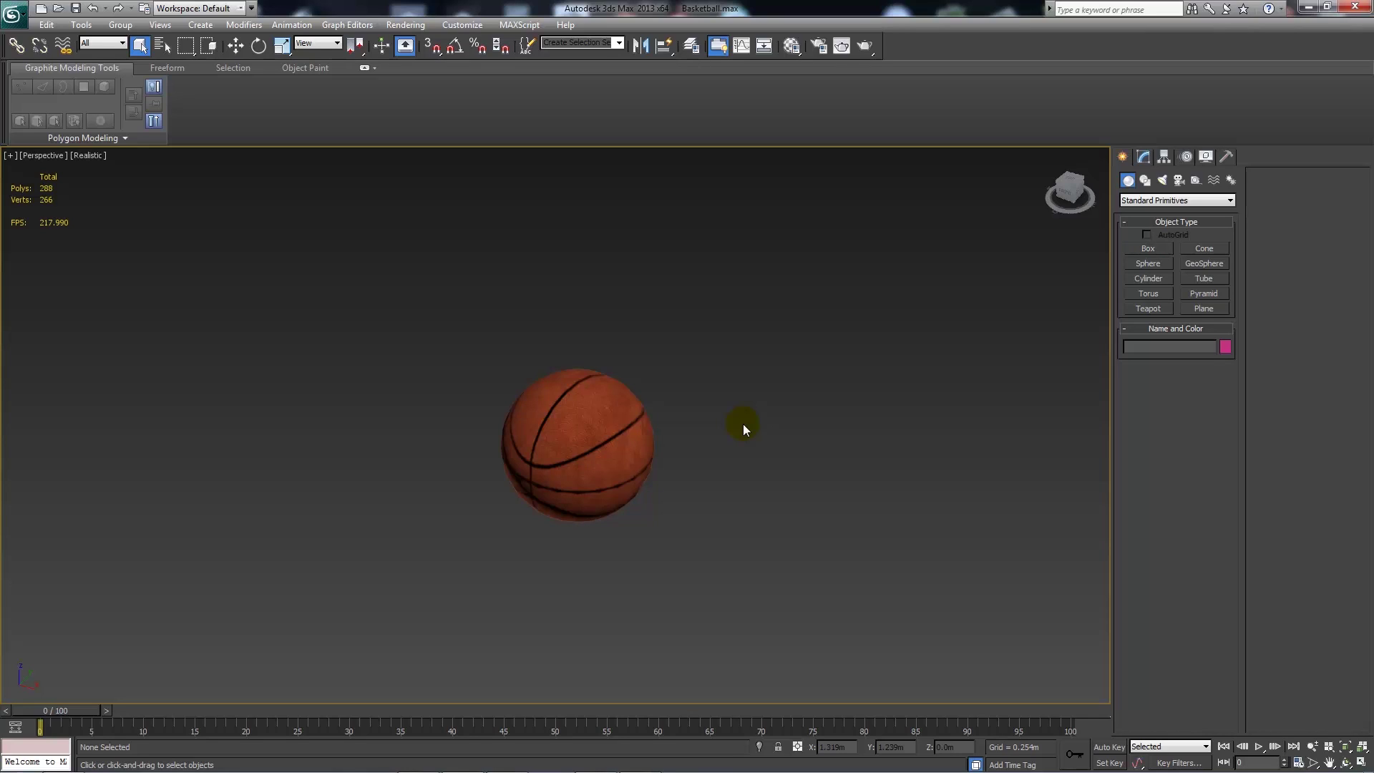
Step: Select only the basketball and start an Export Selected in 3ds Max
{"action": "left_click", "coordinate": [589, 440]}
{"action": "left_click", "coordinate": [791, 497]}
{"action": "left_click", "coordinate": [518, 436]}
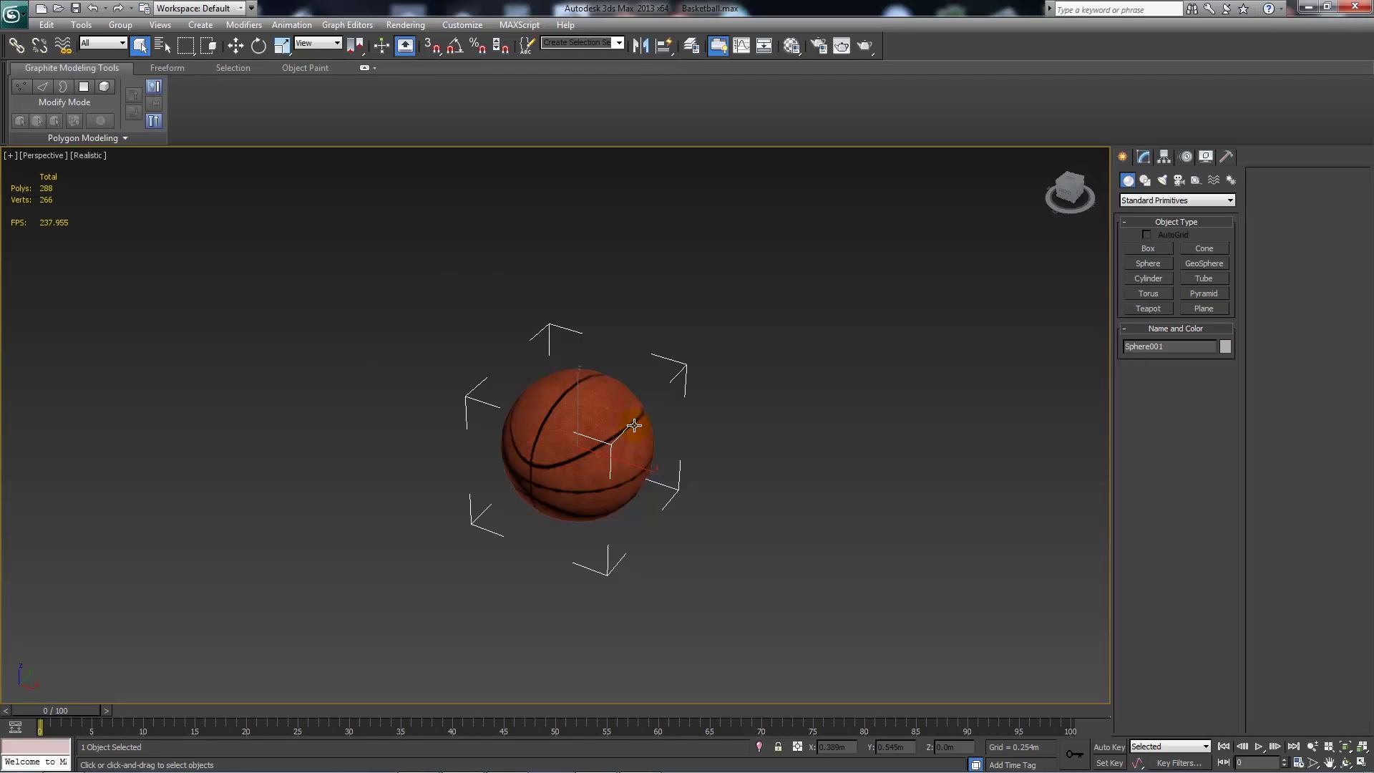
{"action": "left_click", "coordinate": [13, 13]}
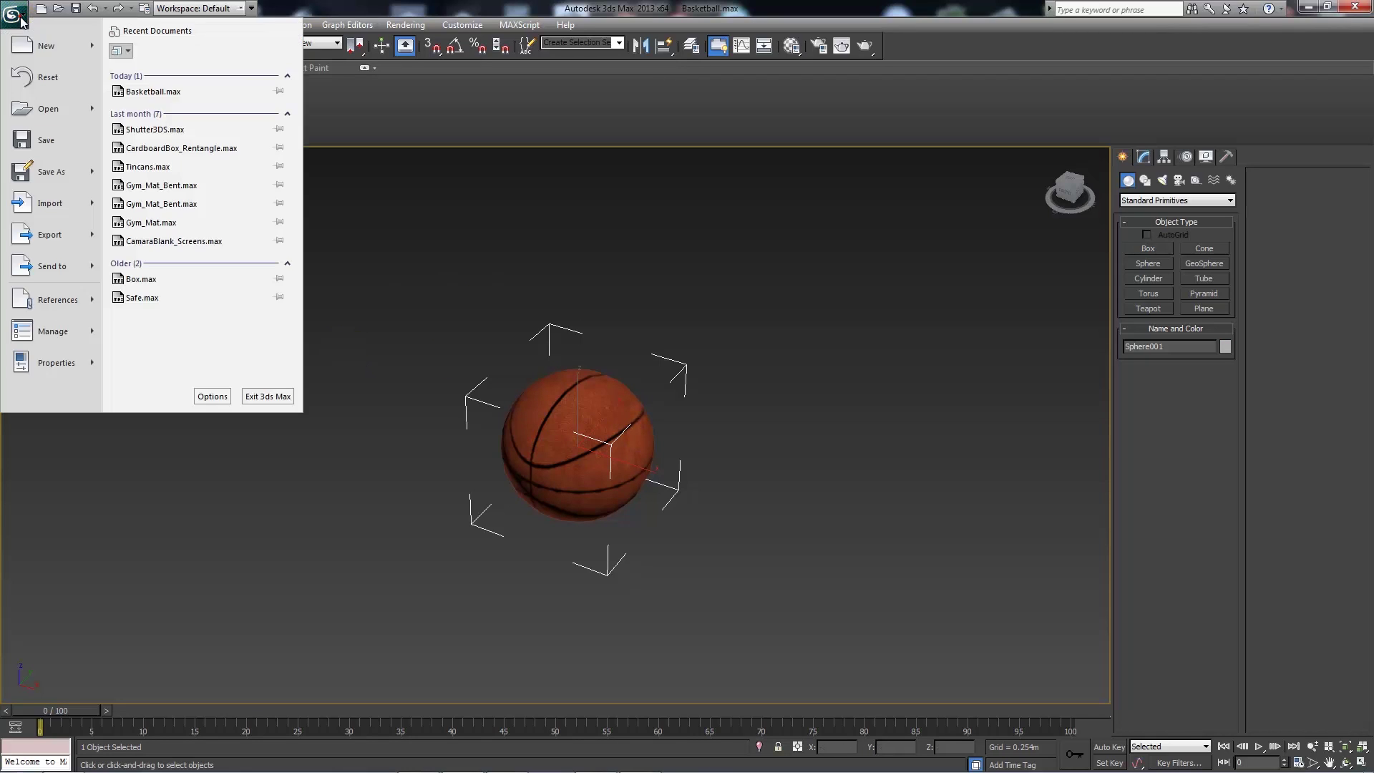
{"action": "mouse_move", "coordinate": [74, 252]}
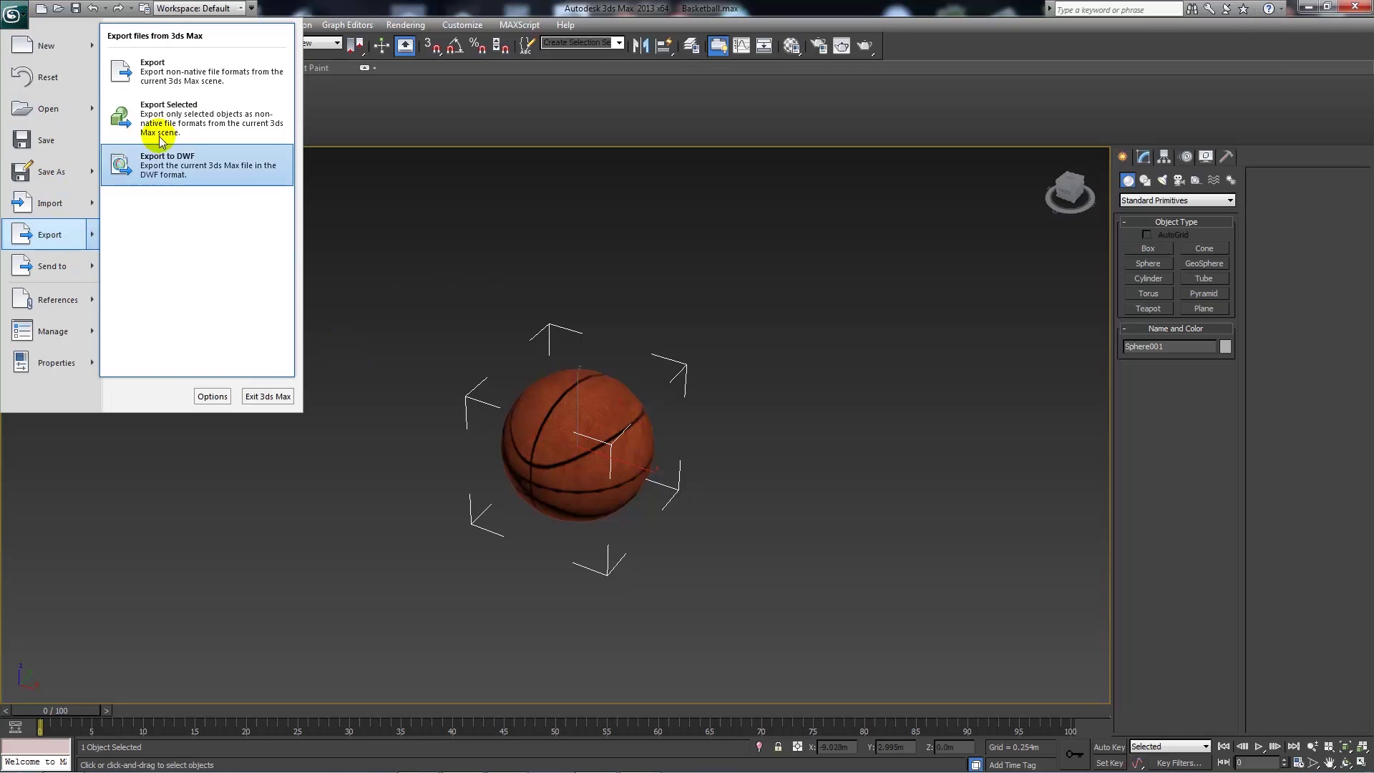
{"action": "left_click", "coordinate": [193, 85]}
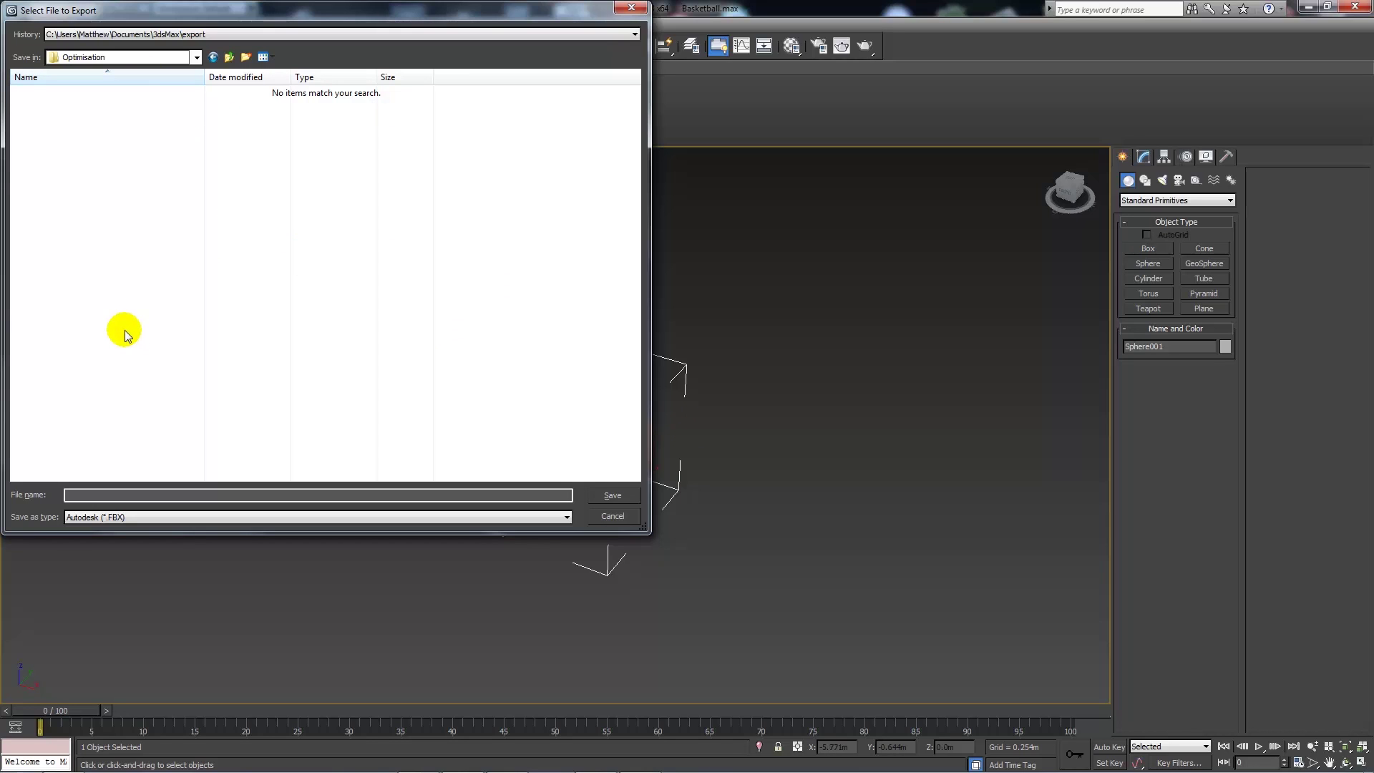
Step: Keep Autodesk (*.FBX) as the export format and enter Basketball as the file name
{"action": "left_click", "coordinate": [93, 517]}
{"action": "left_click", "coordinate": [125, 508]}
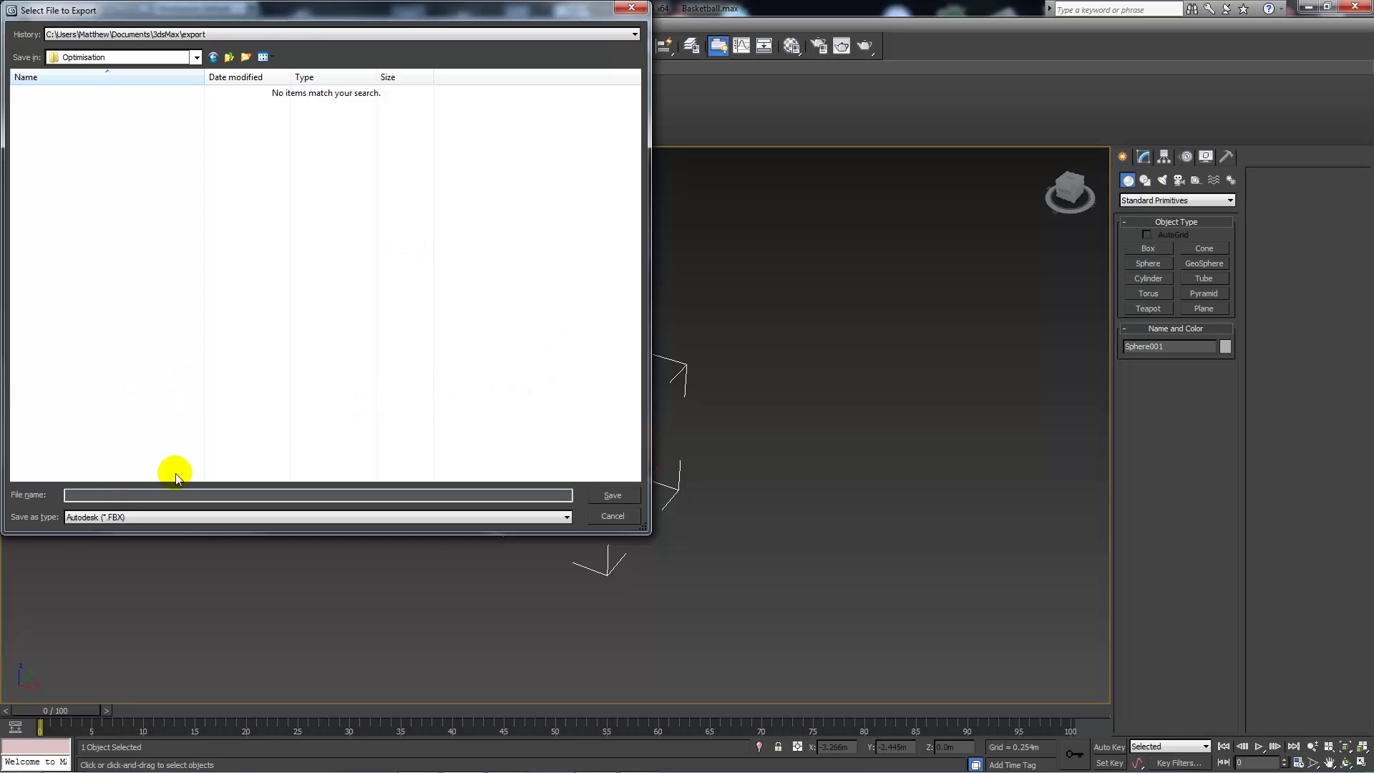
{"action": "left_click", "coordinate": [134, 495]}
{"action": "type", "text": "Basketball"}
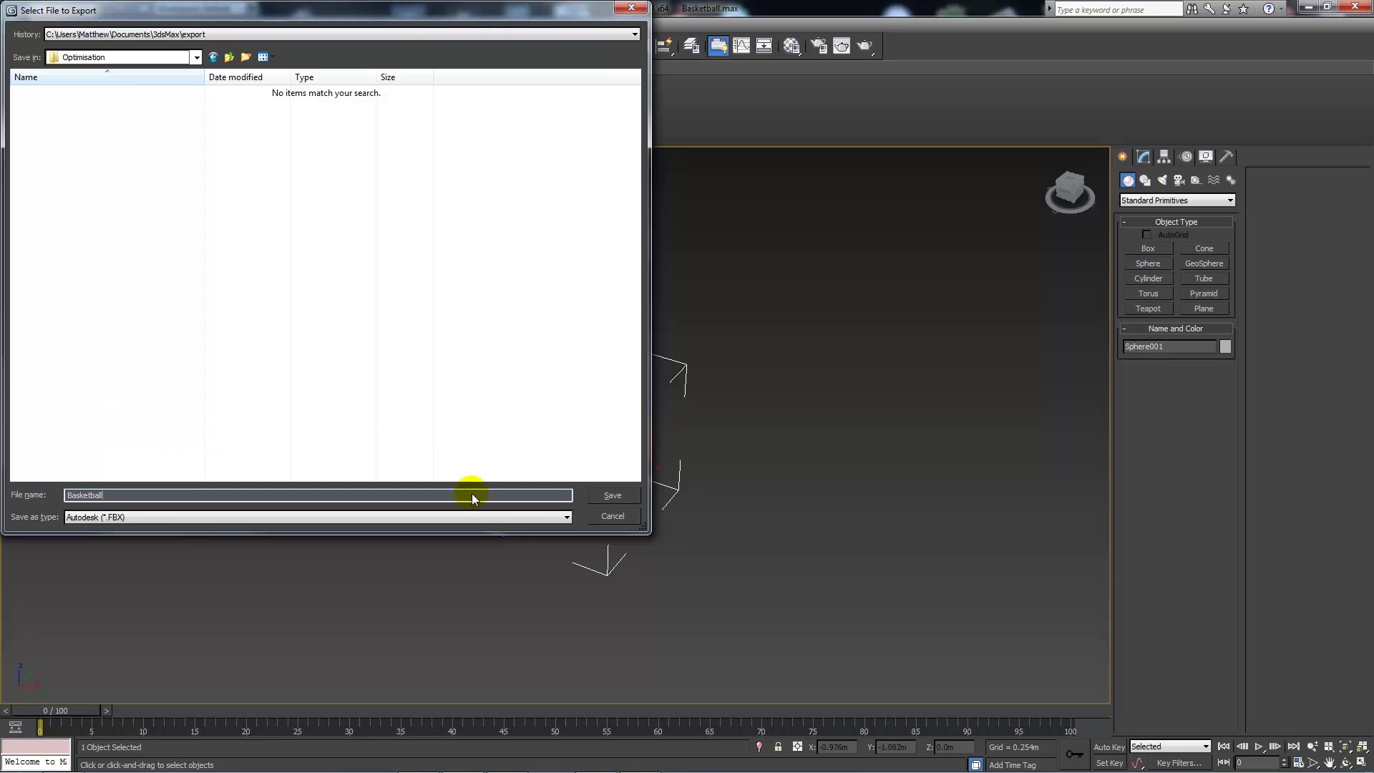
Step: Save Basketball.fbx and accept the FBX export settings with Embed Media left unticked
{"action": "left_click", "coordinate": [614, 495]}
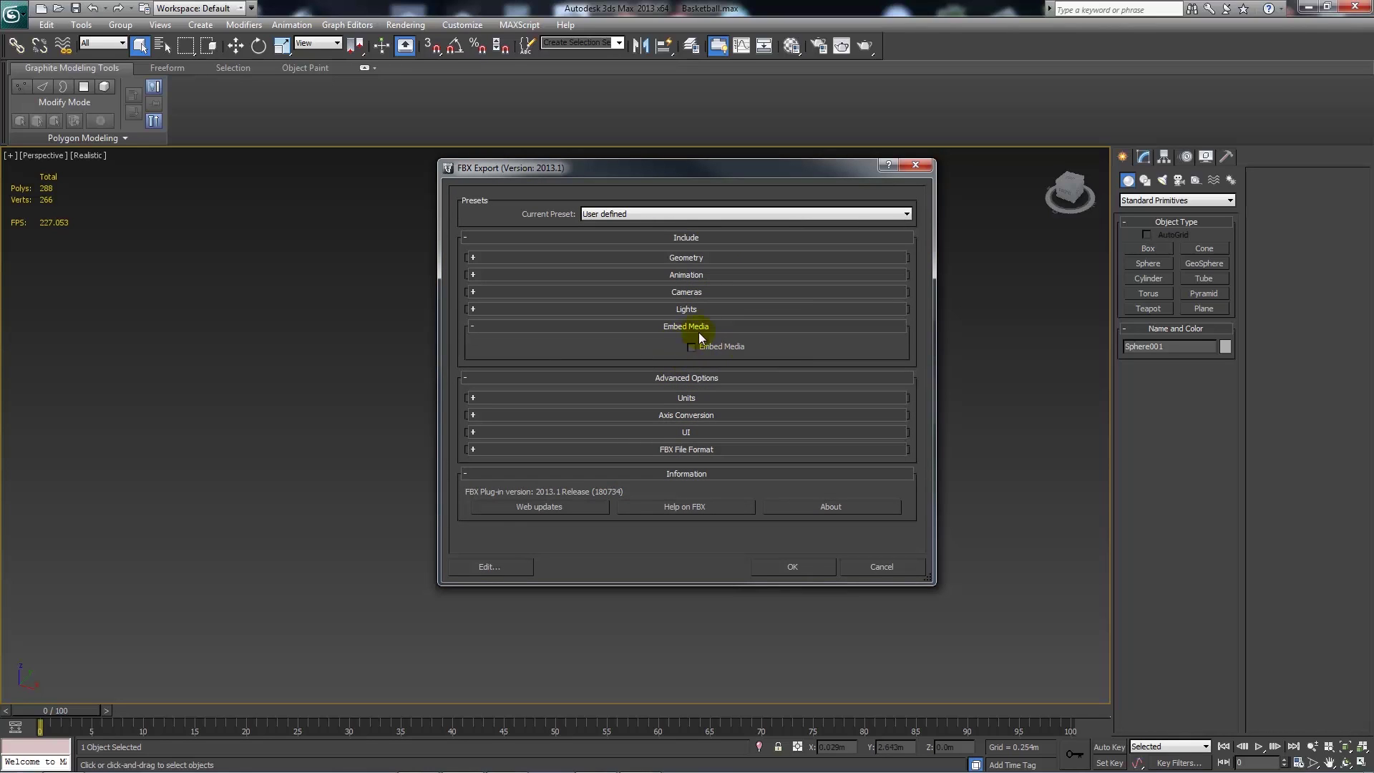
{"action": "left_click", "coordinate": [473, 327]}
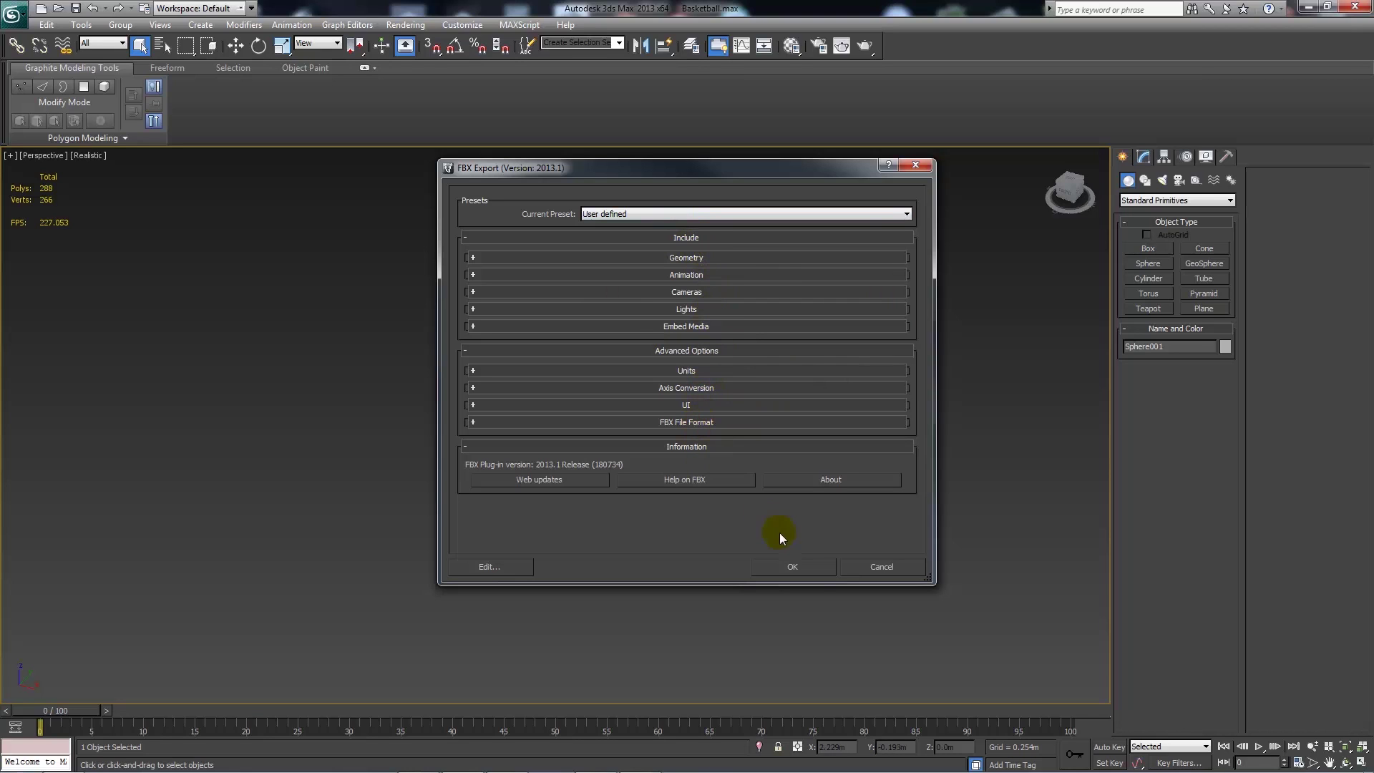
{"action": "left_click", "coordinate": [814, 572]}
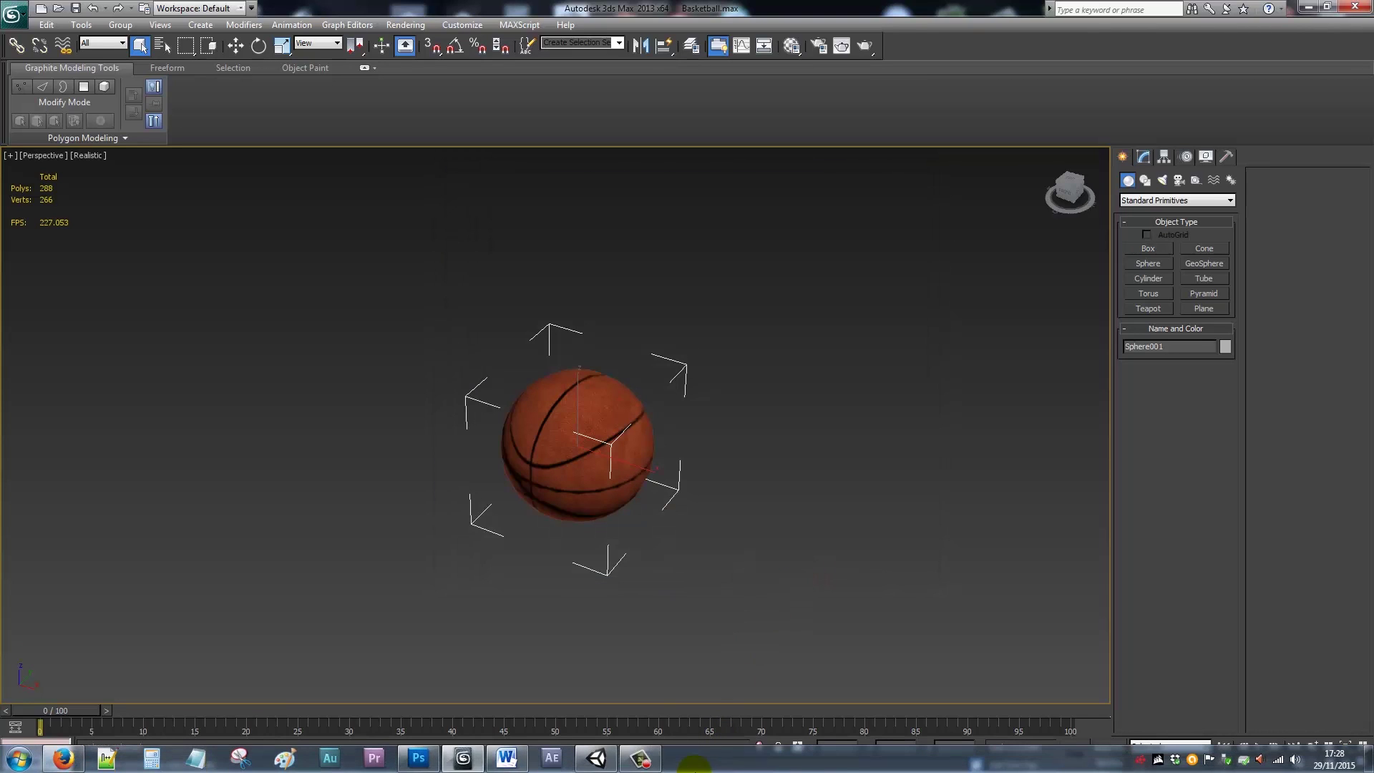
Step: In Unity, create a new project folder named Basketball
{"action": "mouse_move", "coordinate": [596, 758]}
{"action": "left_click", "coordinate": [595, 601]}
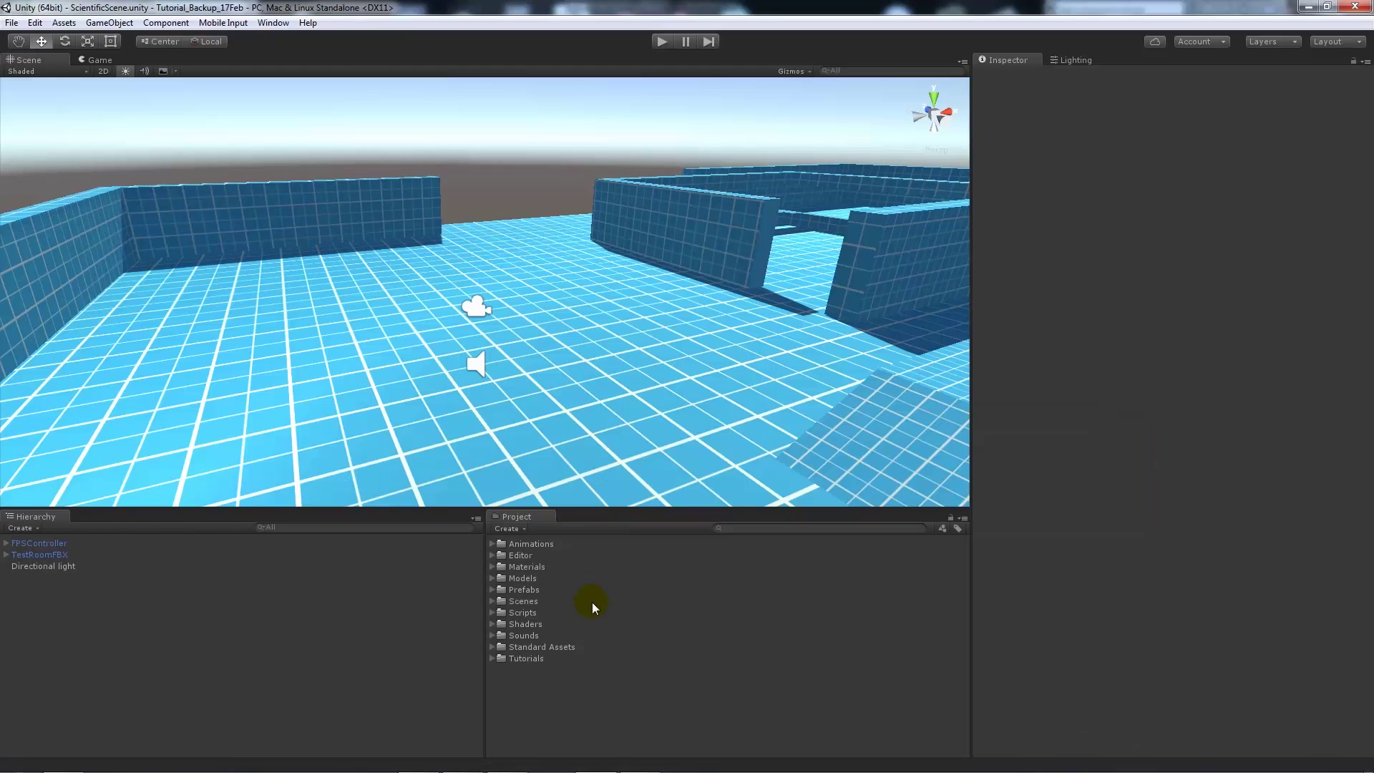
{"action": "right_click", "coordinate": [521, 684]}
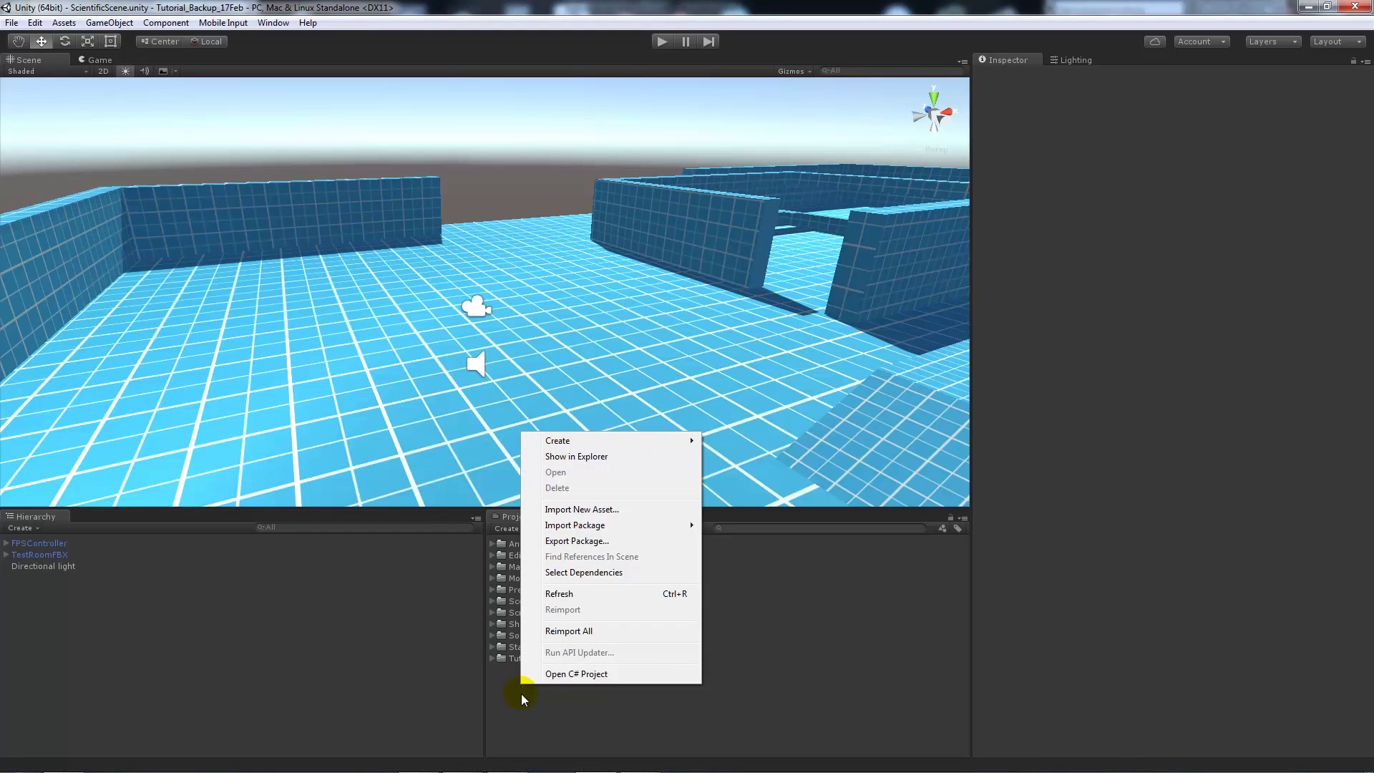
{"action": "mouse_move", "coordinate": [562, 440]}
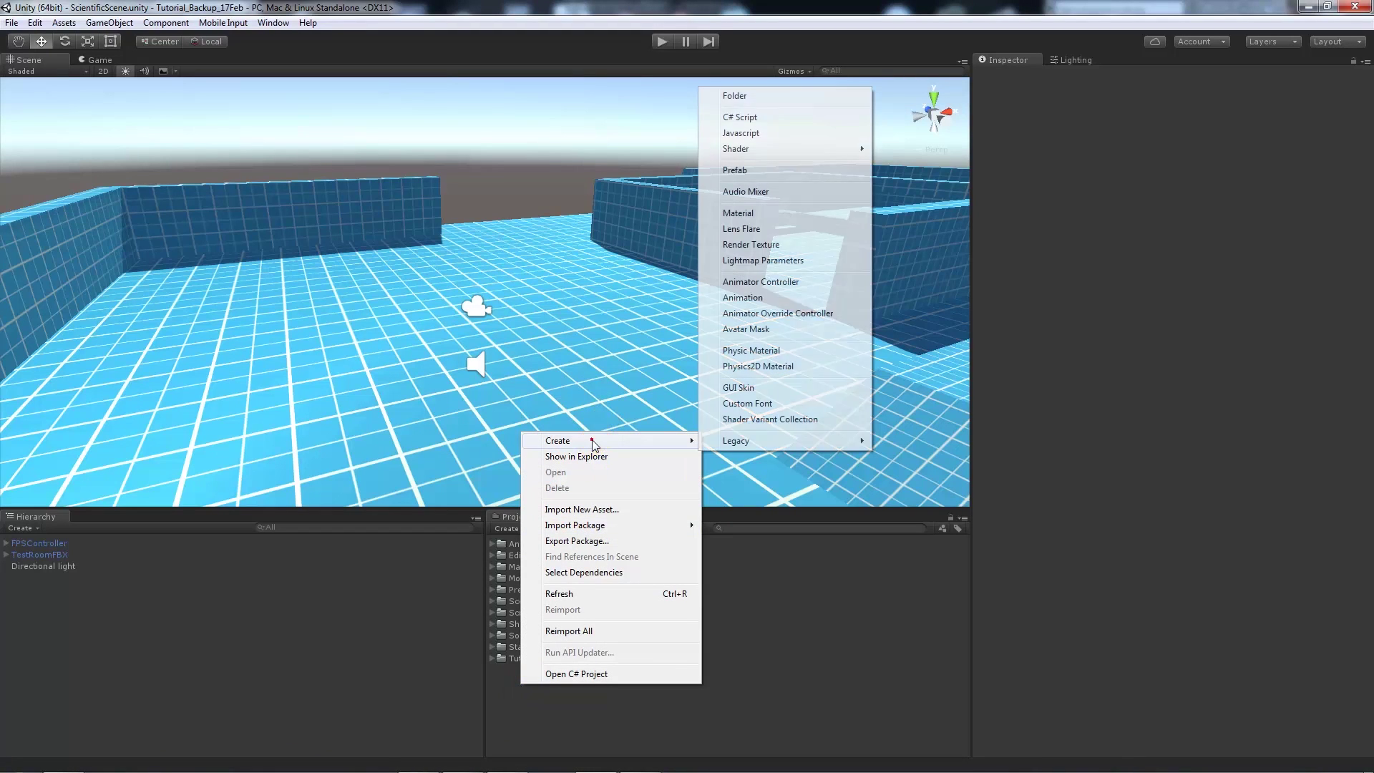
{"action": "left_click", "coordinate": [737, 97]}
{"action": "type", "text": "B"}
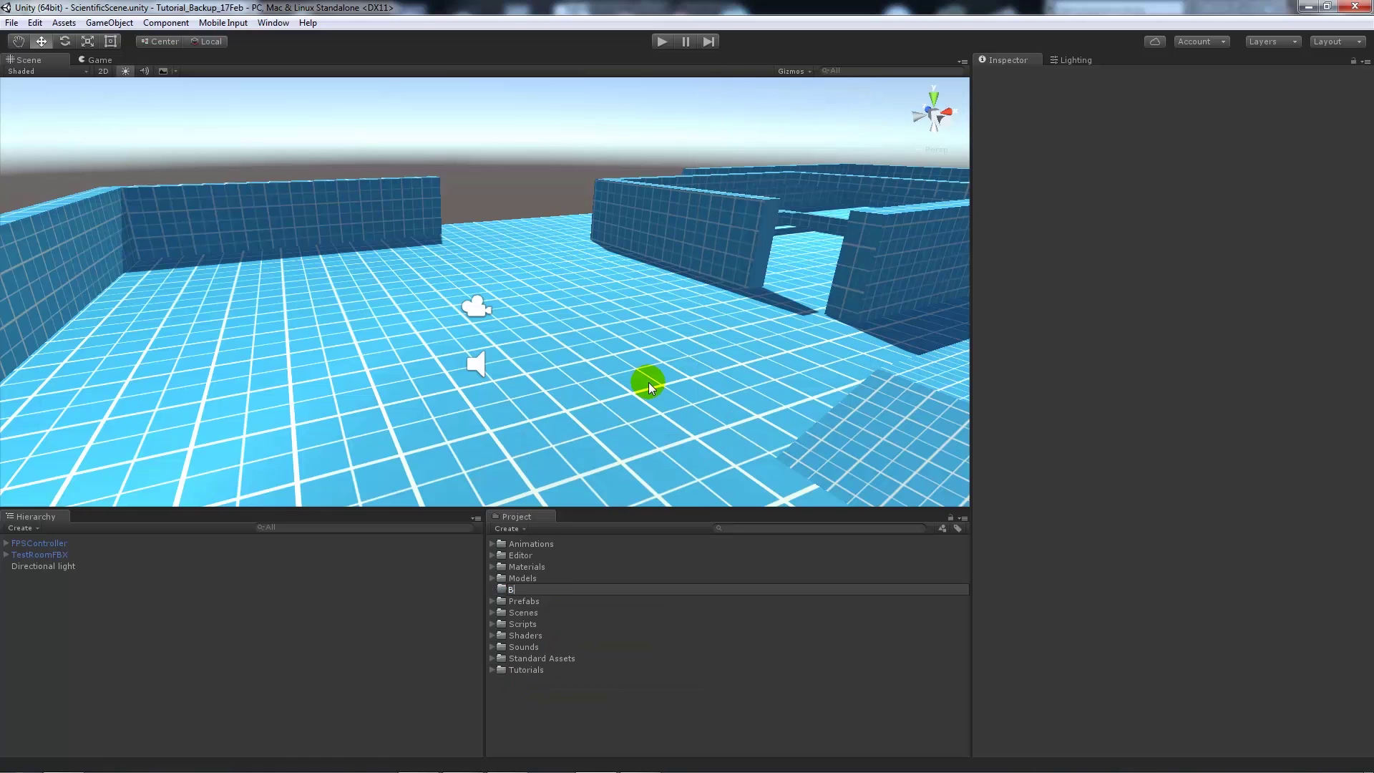
{"action": "type", "text": "asketball"}
{"action": "key", "text": "Return"}
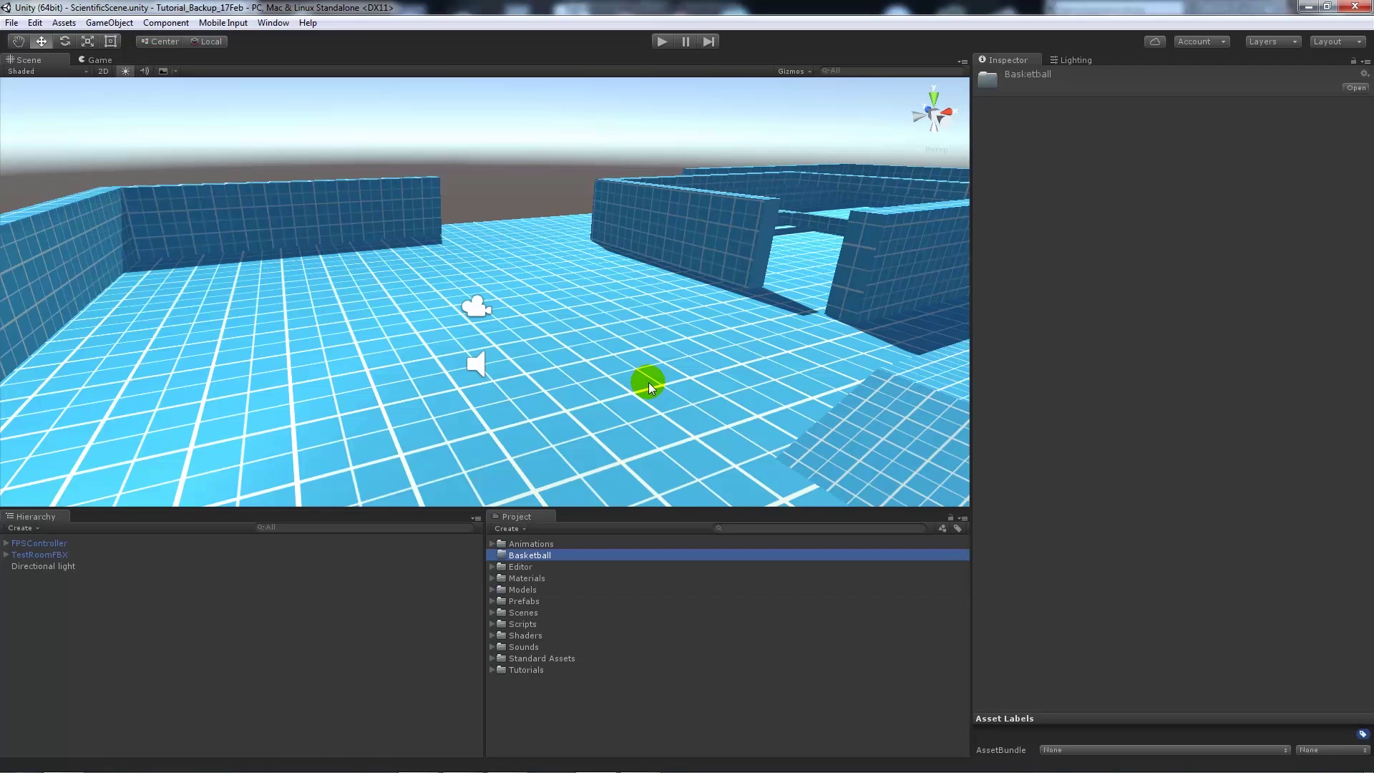
Step: Import Desktop/Optimisation/Basketball.fbx into the Basketball folder
{"action": "right_click", "coordinate": [530, 558]}
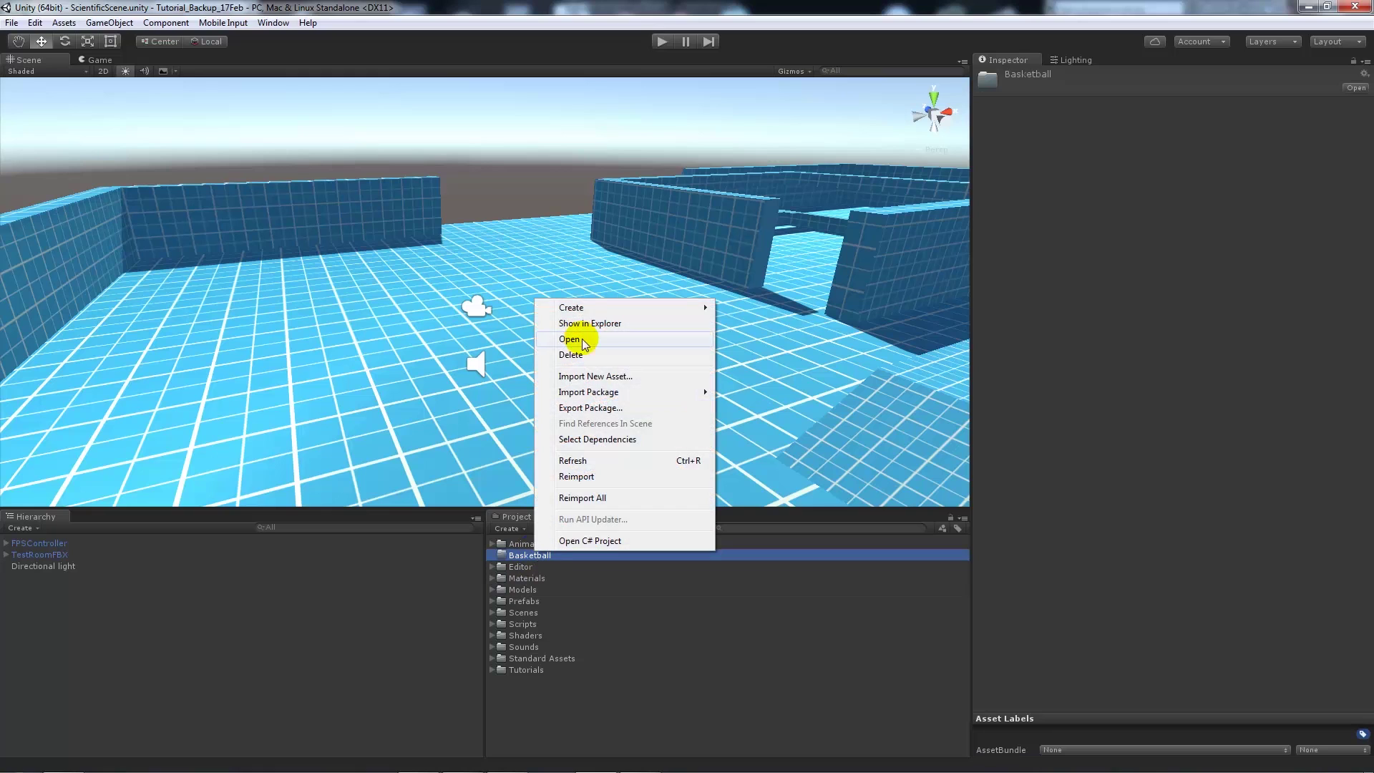
{"action": "left_click", "coordinate": [601, 376]}
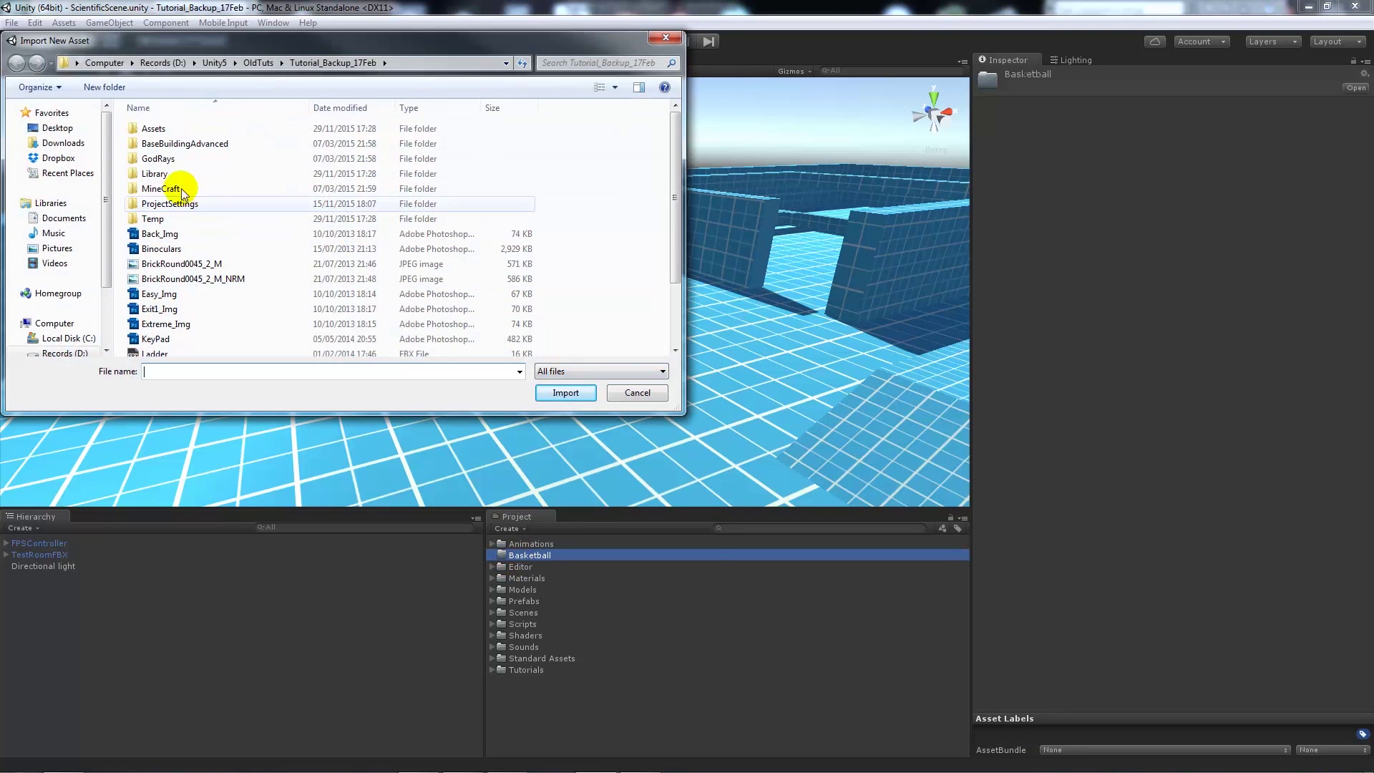
{"action": "left_click", "coordinate": [75, 130]}
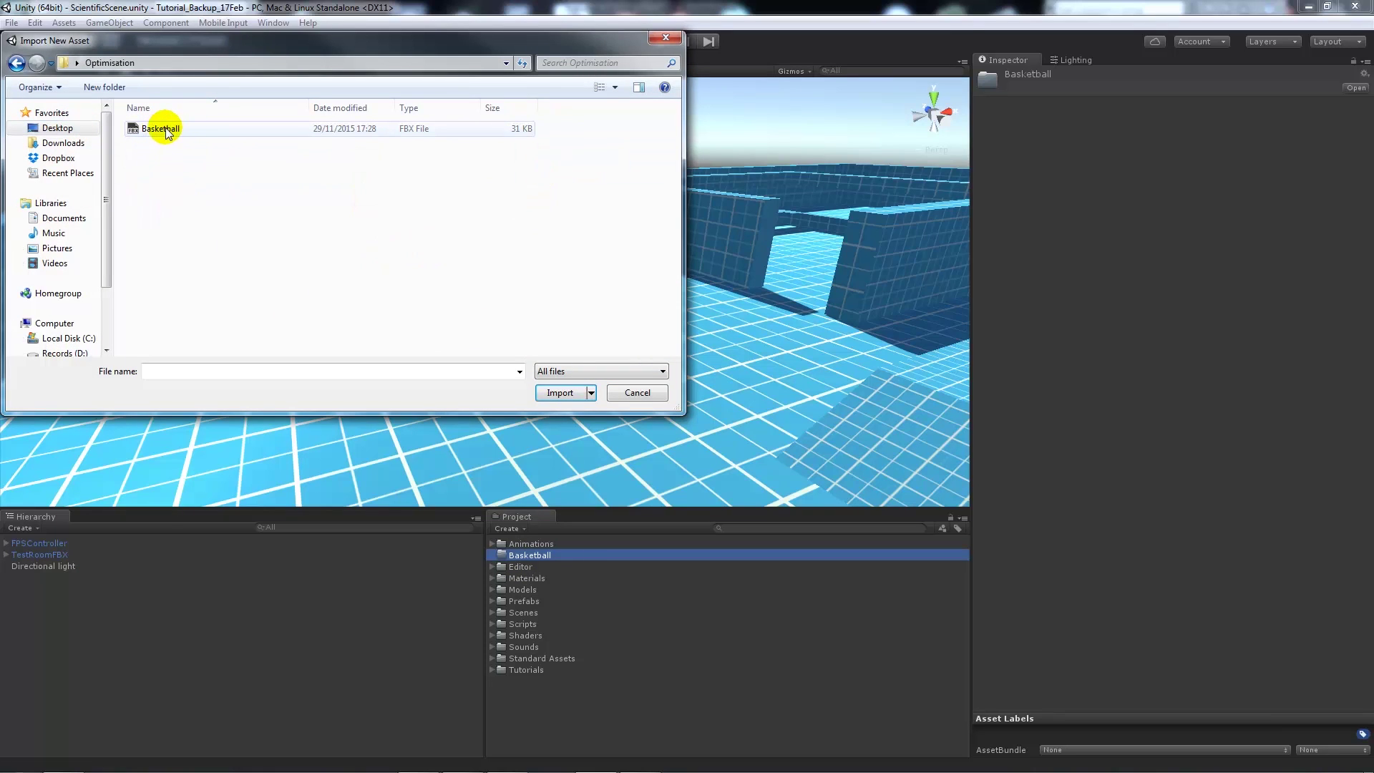
{"action": "double_click", "coordinate": [164, 130]}
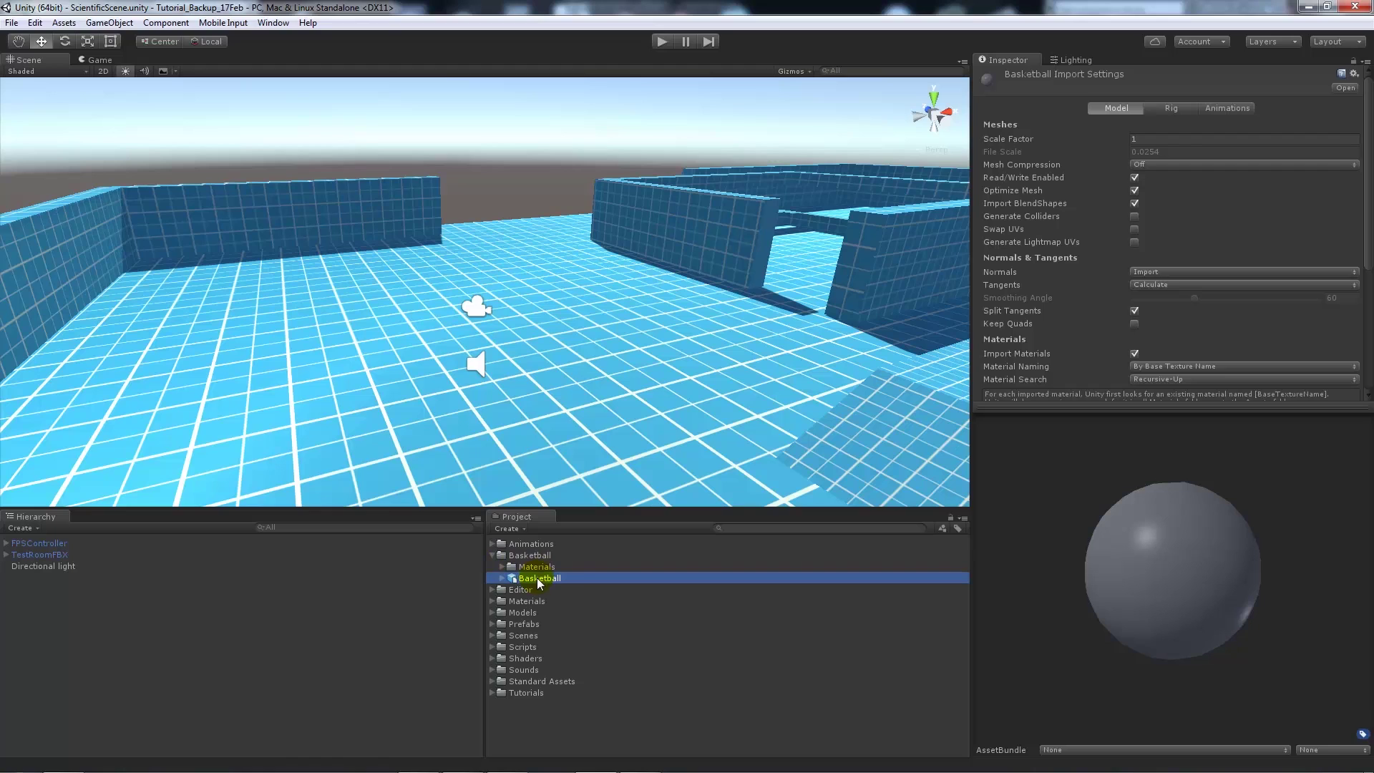
Step: Inspect the imported ball preview and its plain grey Basketball_UV_Diff material, then go to Photoshop
{"action": "left_click_drag", "start_coordinate": [1245, 610], "coordinate": [1129, 596]}
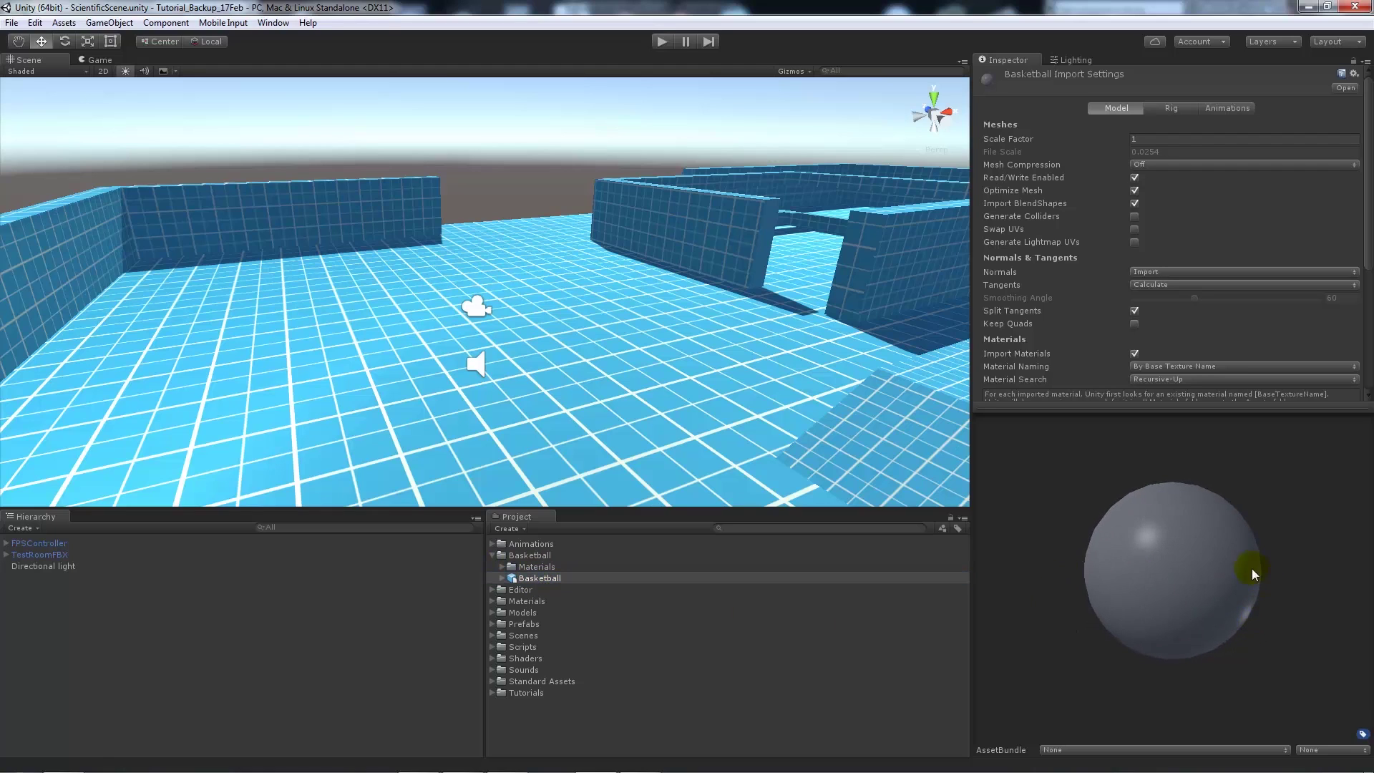
{"action": "left_click", "coordinate": [503, 566]}
{"action": "left_click", "coordinate": [566, 578]}
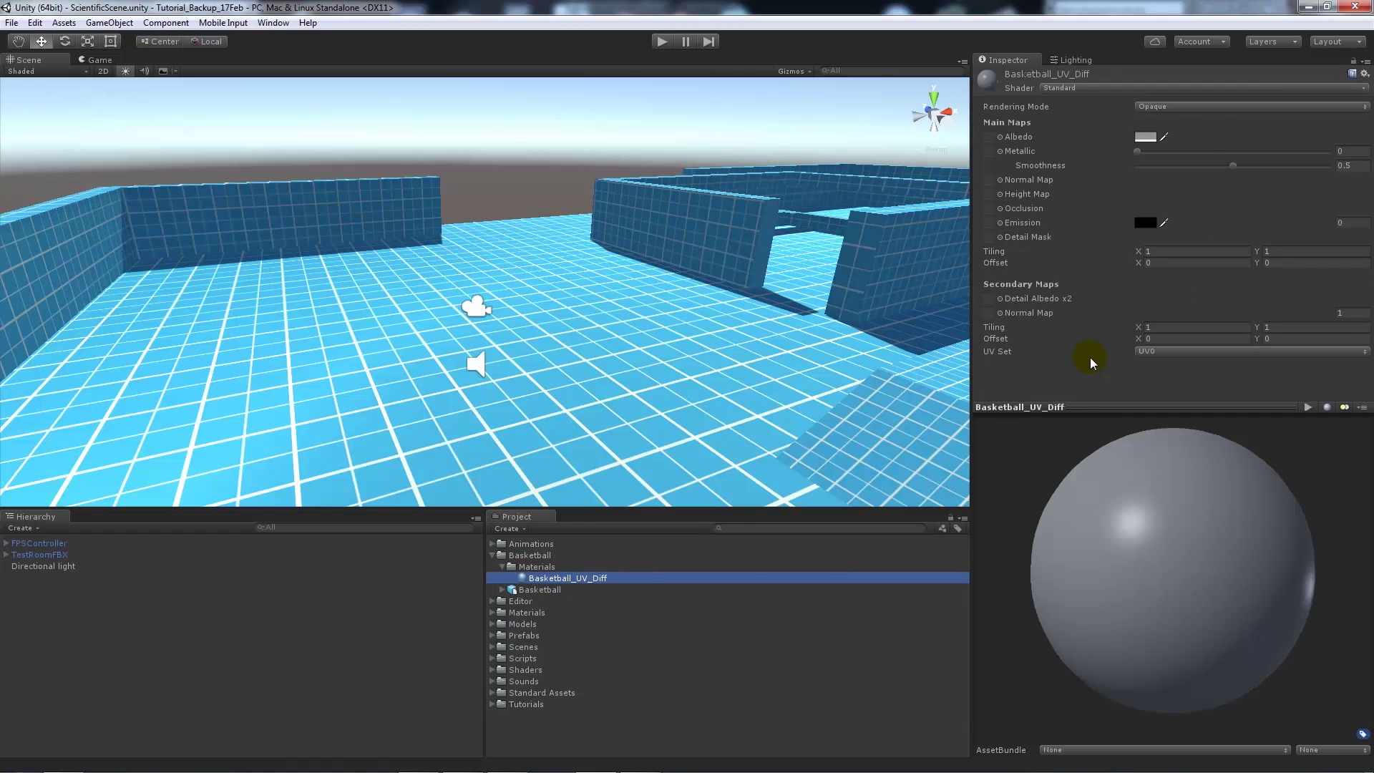
{"action": "left_click", "coordinate": [493, 555]}
{"action": "left_click", "coordinate": [419, 758]}
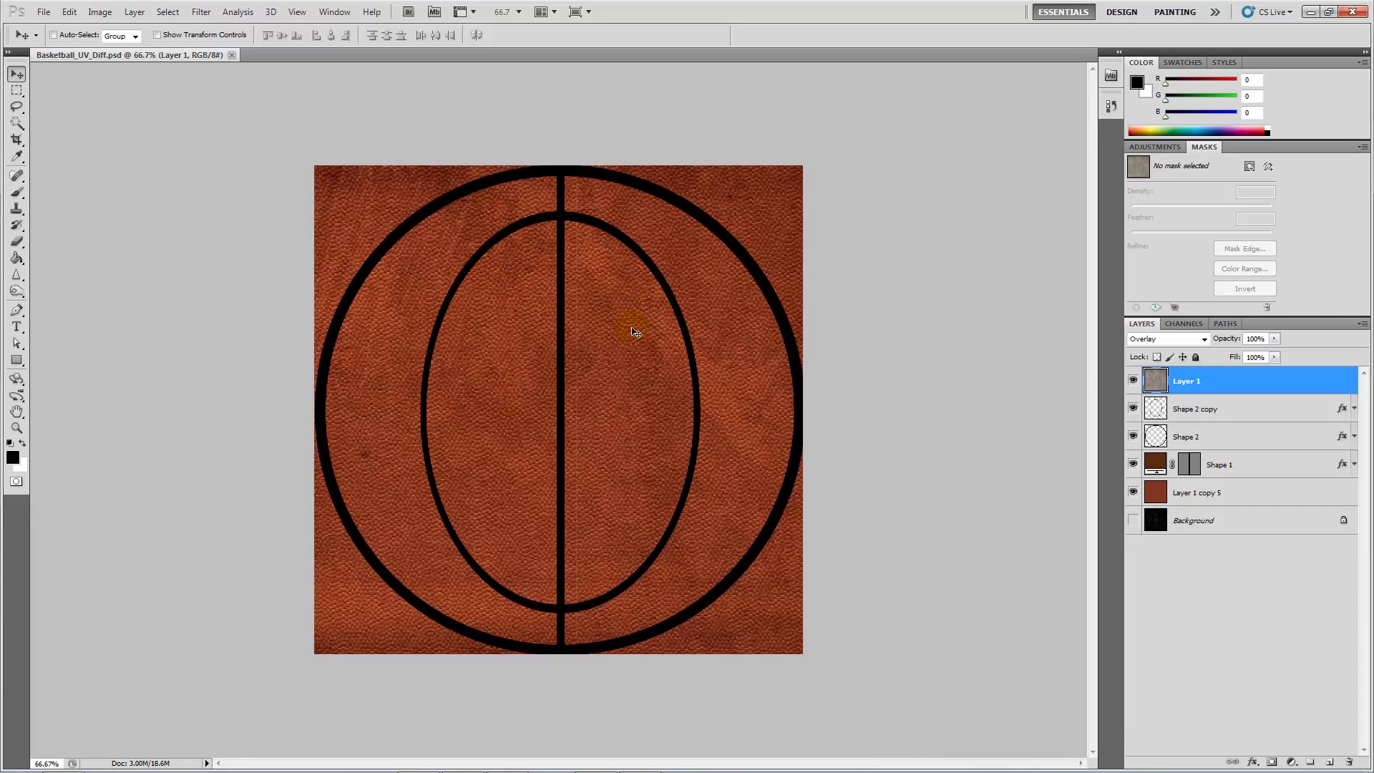
Step: Save the texture as Basketball_UV_Diff.tga, a 24 bits/pixel Targa, in Desktop/Optimisation
{"action": "left_click", "coordinate": [44, 12]}
{"action": "left_click", "coordinate": [78, 230]}
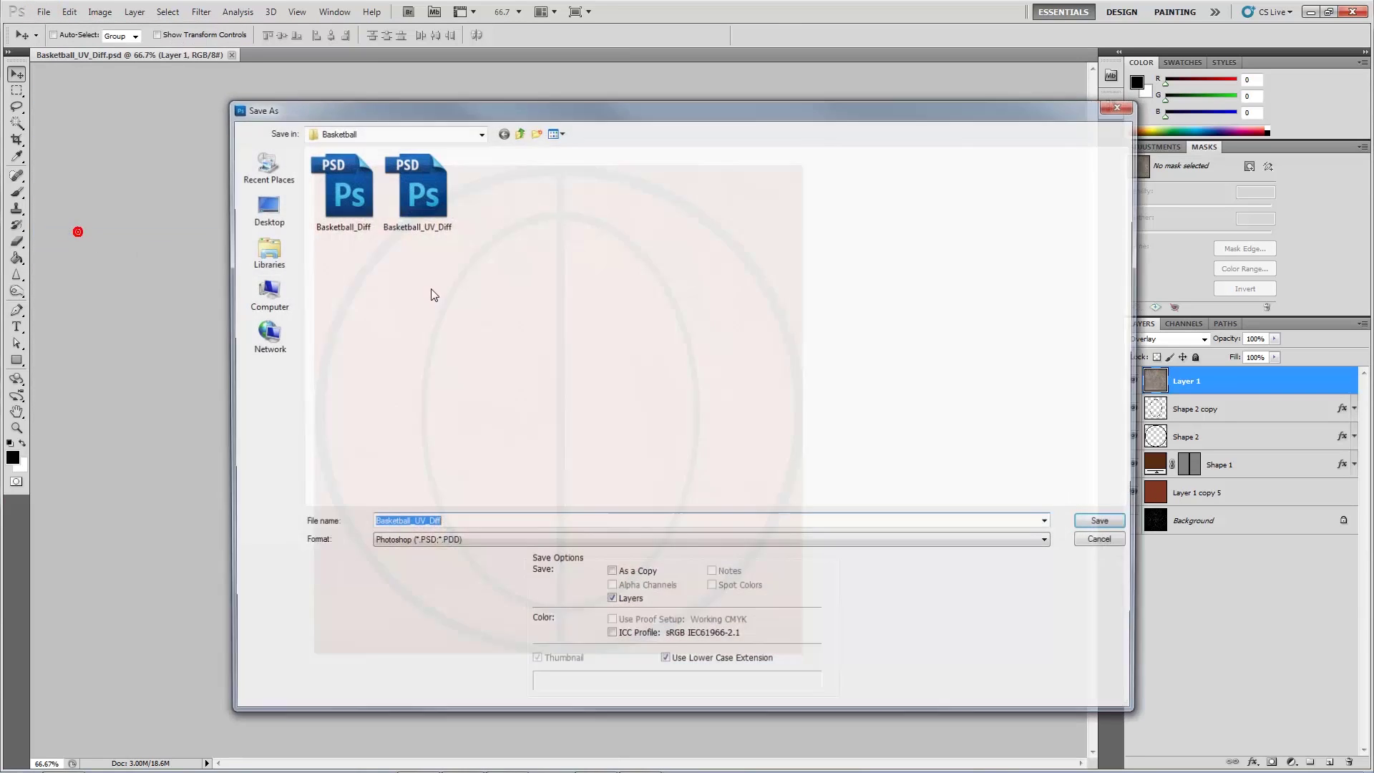
{"action": "left_click", "coordinate": [262, 207]}
{"action": "double_click", "coordinate": [318, 285]}
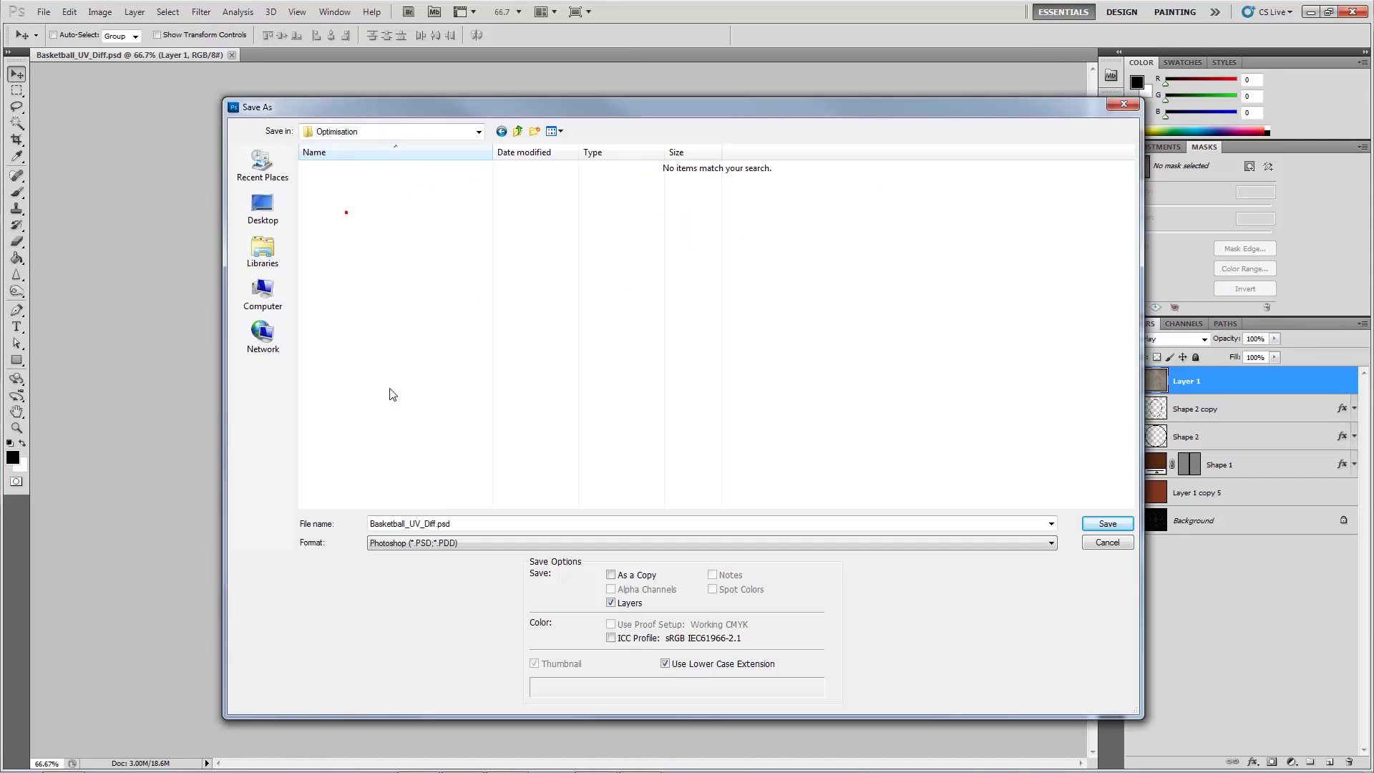
{"action": "left_click", "coordinate": [454, 543]}
{"action": "left_click", "coordinate": [400, 723]}
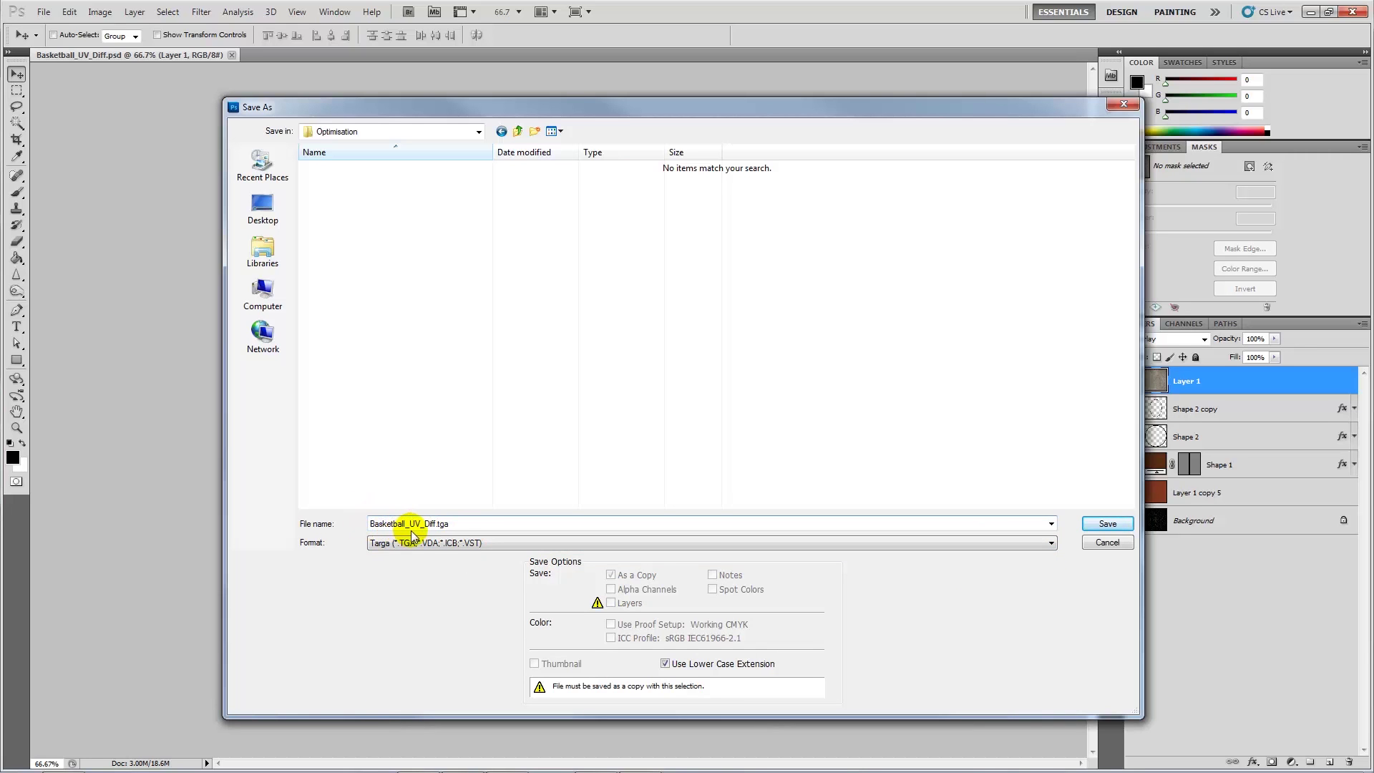
{"action": "left_click", "coordinate": [1091, 528]}
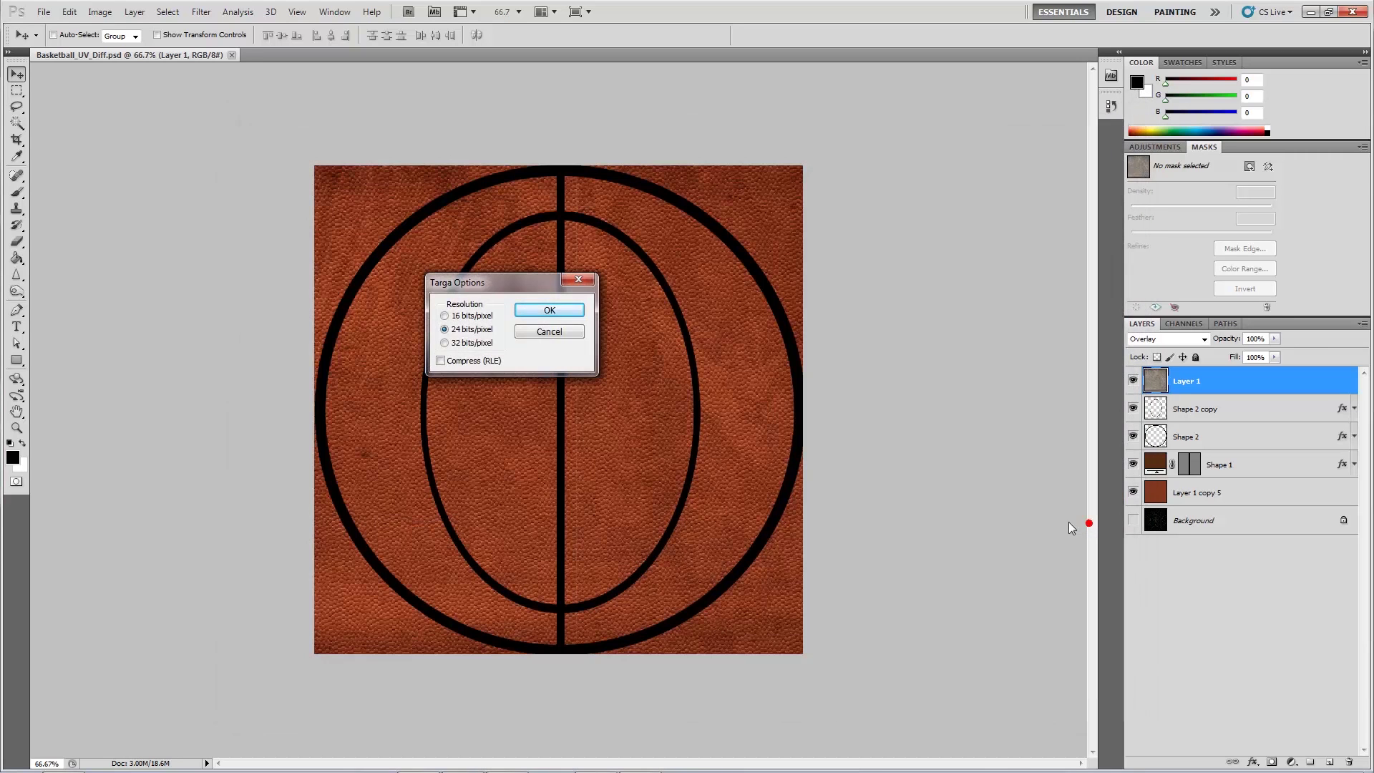
{"action": "left_click", "coordinate": [550, 312]}
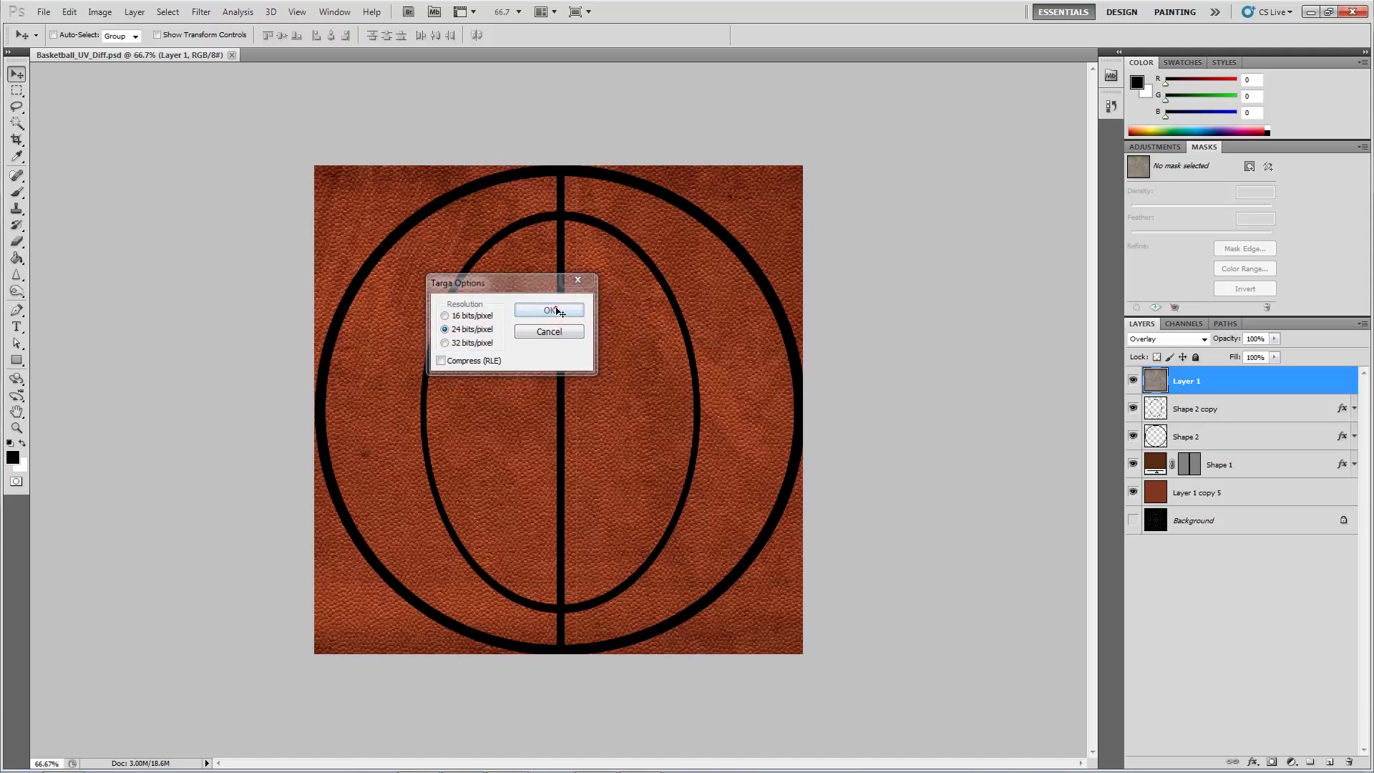
Step: Import the Basketball_UV_Diff texture into Unity's Basketball folder
{"action": "mouse_move", "coordinate": [626, 766]}
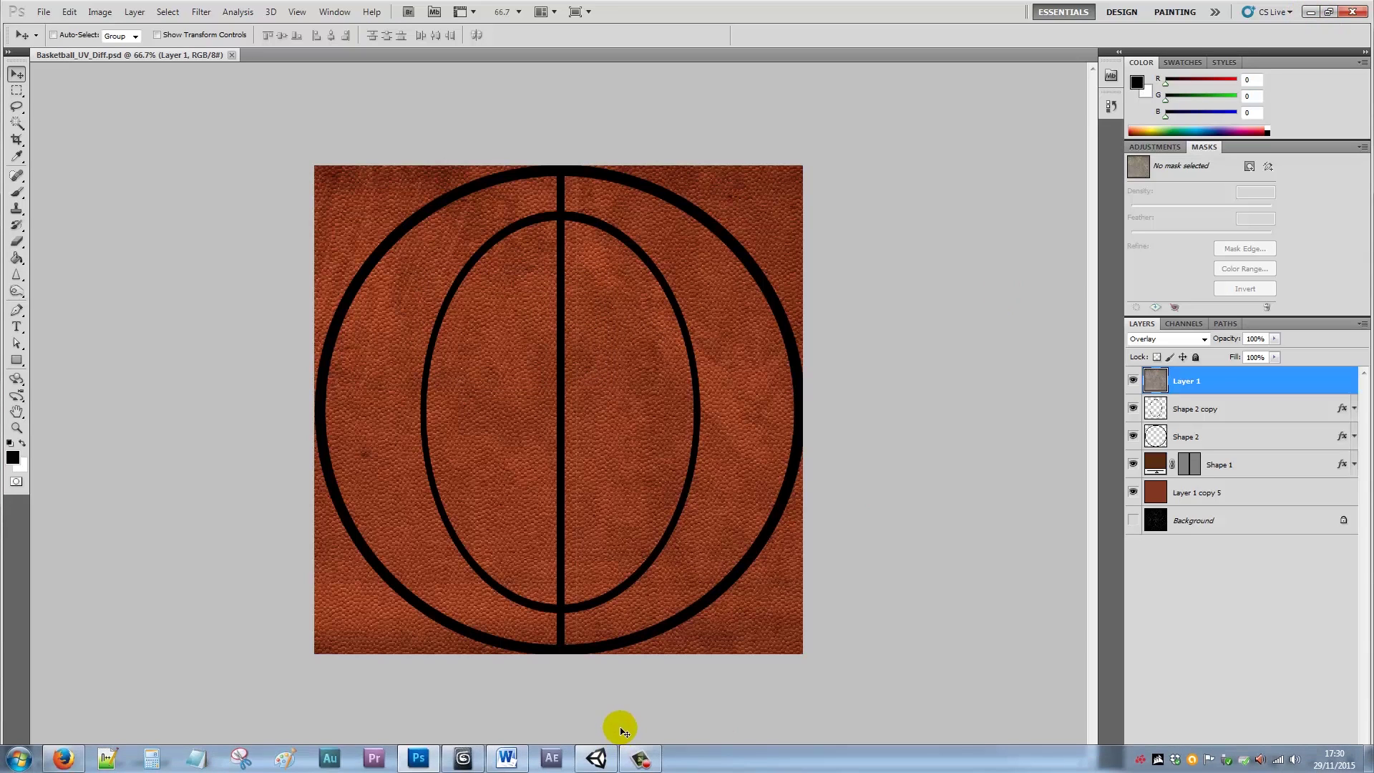
{"action": "left_click", "coordinate": [607, 760]}
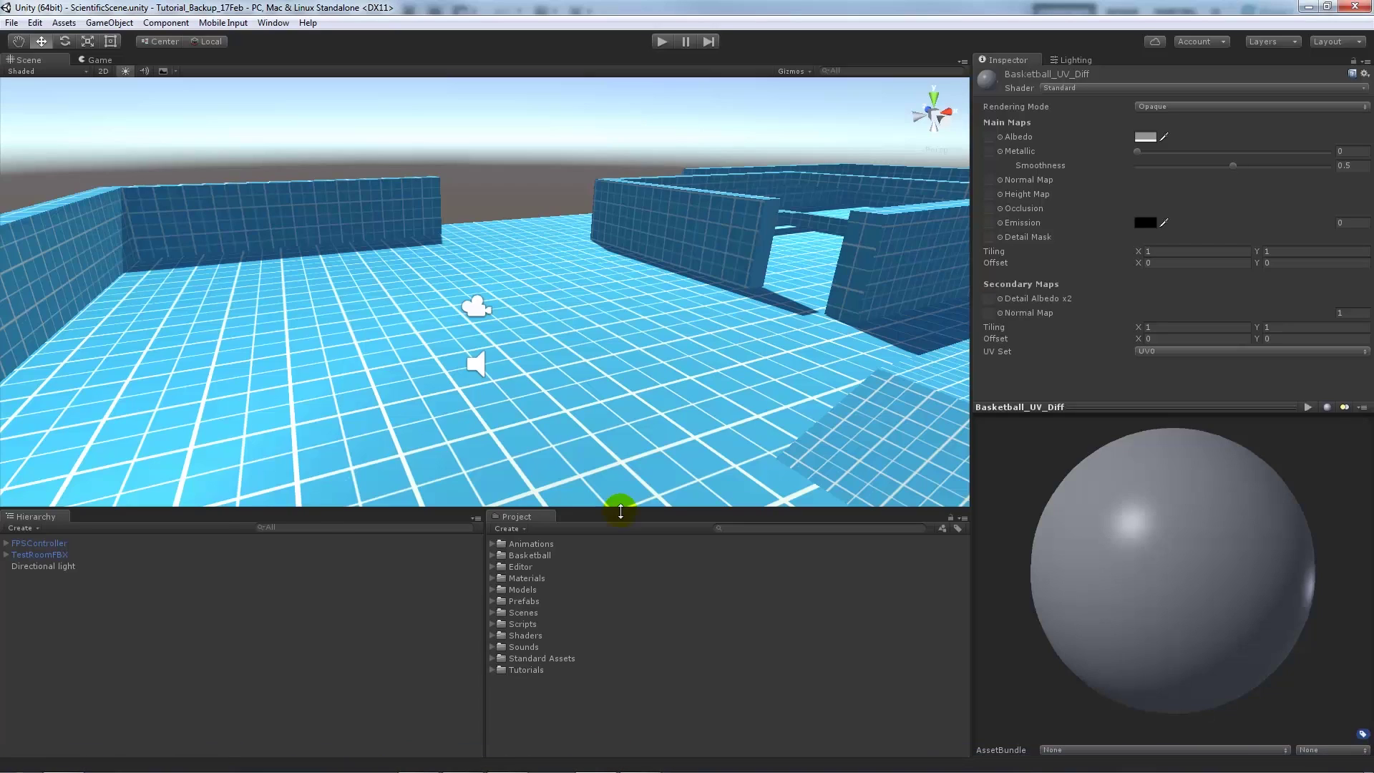
{"action": "left_click", "coordinate": [534, 556]}
{"action": "right_click", "coordinate": [534, 555]}
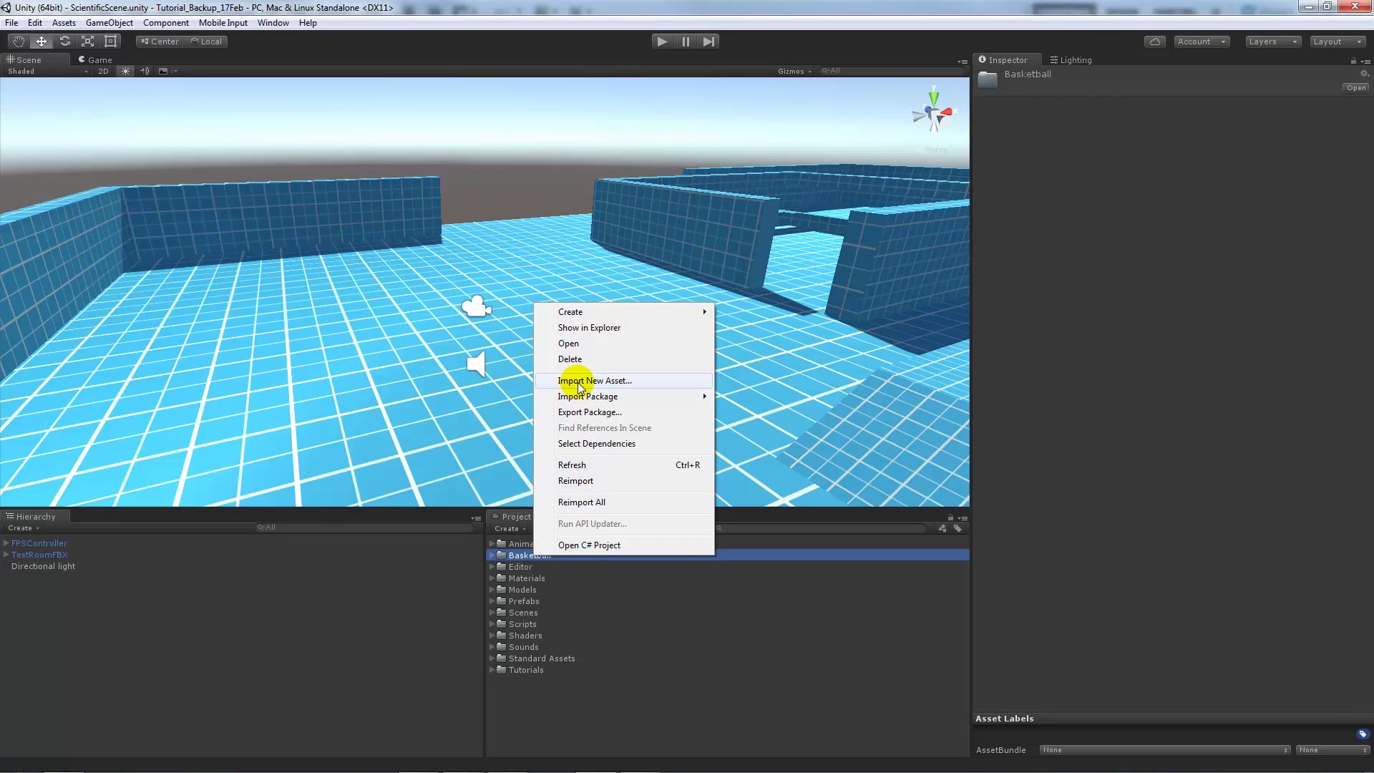
{"action": "left_click", "coordinate": [577, 378]}
{"action": "double_click", "coordinate": [272, 166]}
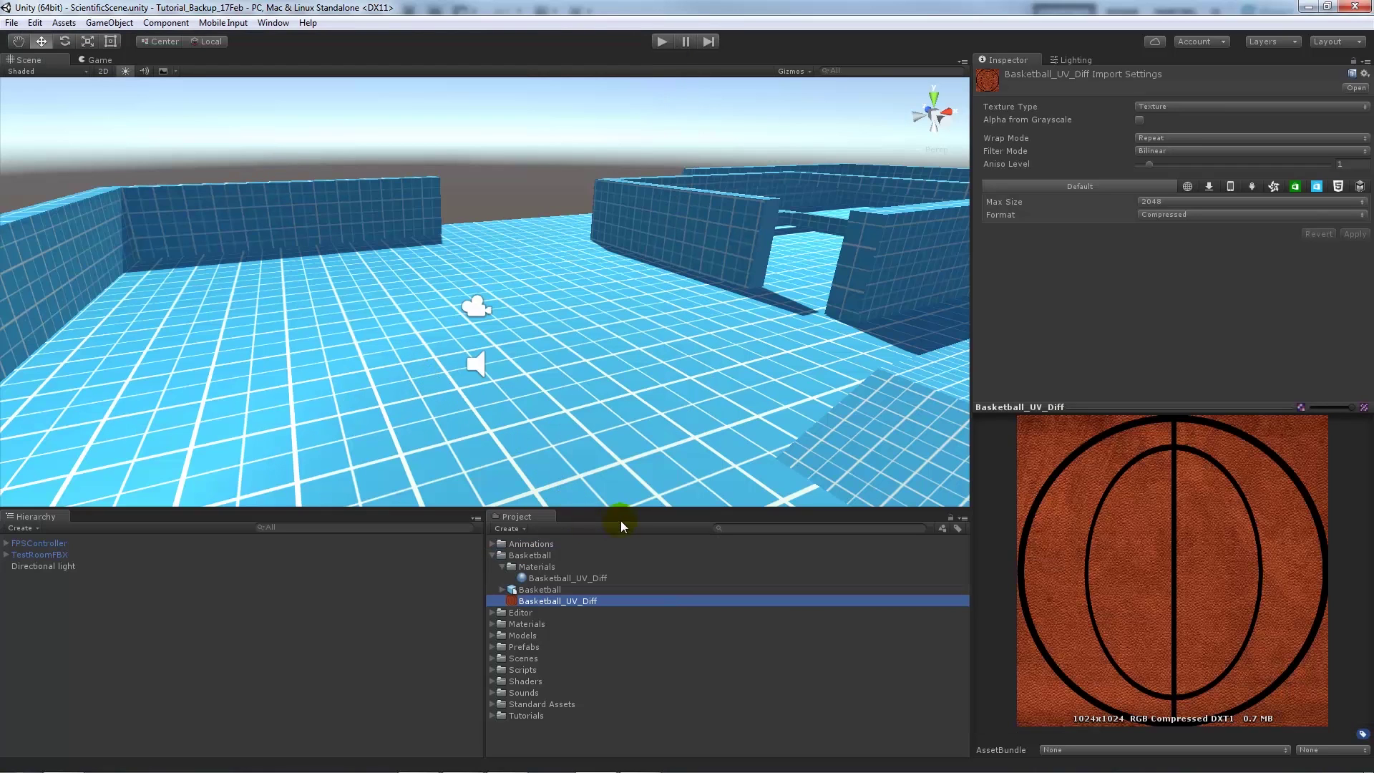
Step: Assign Basketball_UV_Diff as the material's Albedo map and check the textured ball preview
{"action": "left_click", "coordinate": [537, 589]}
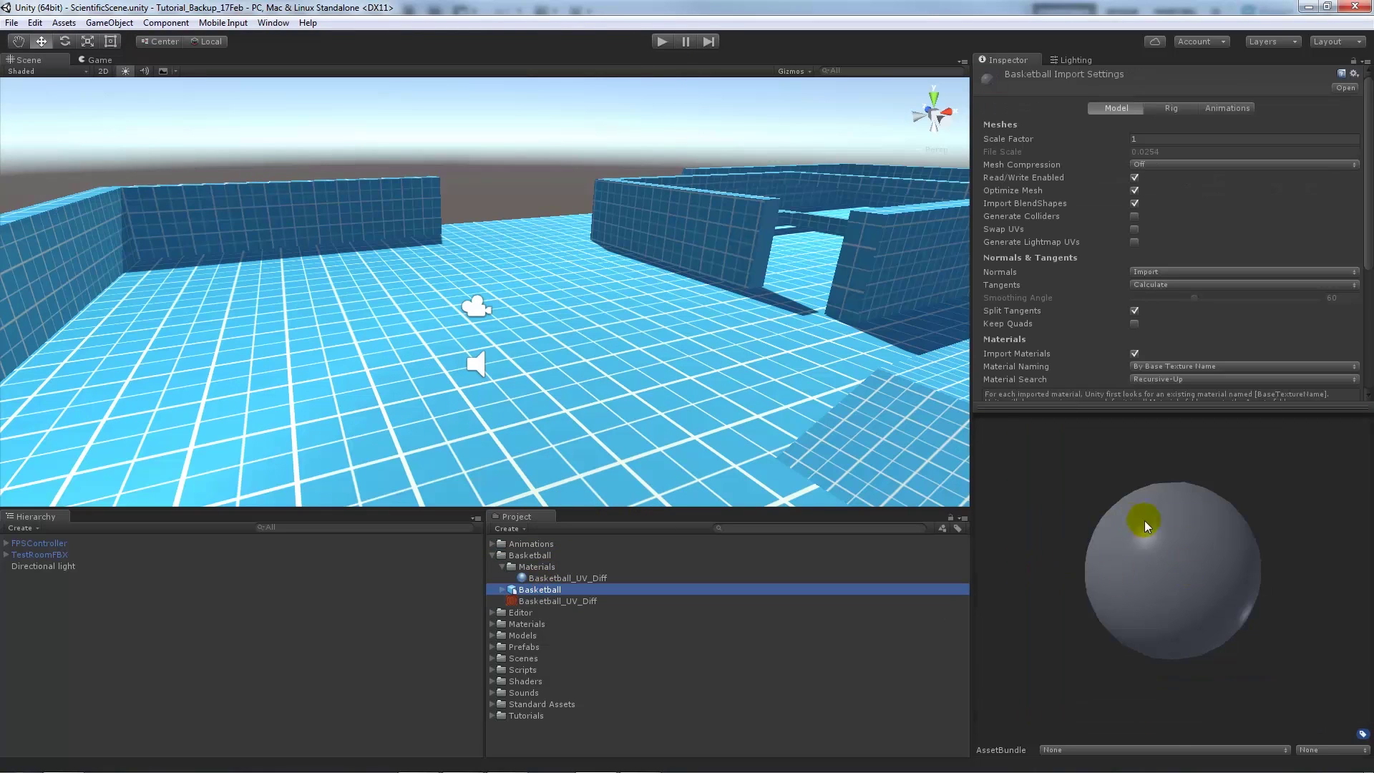
{"action": "left_click_drag", "start_coordinate": [522, 578], "coordinate": [991, 143]}
{"action": "left_click_drag", "start_coordinate": [1160, 542], "coordinate": [1065, 648]}
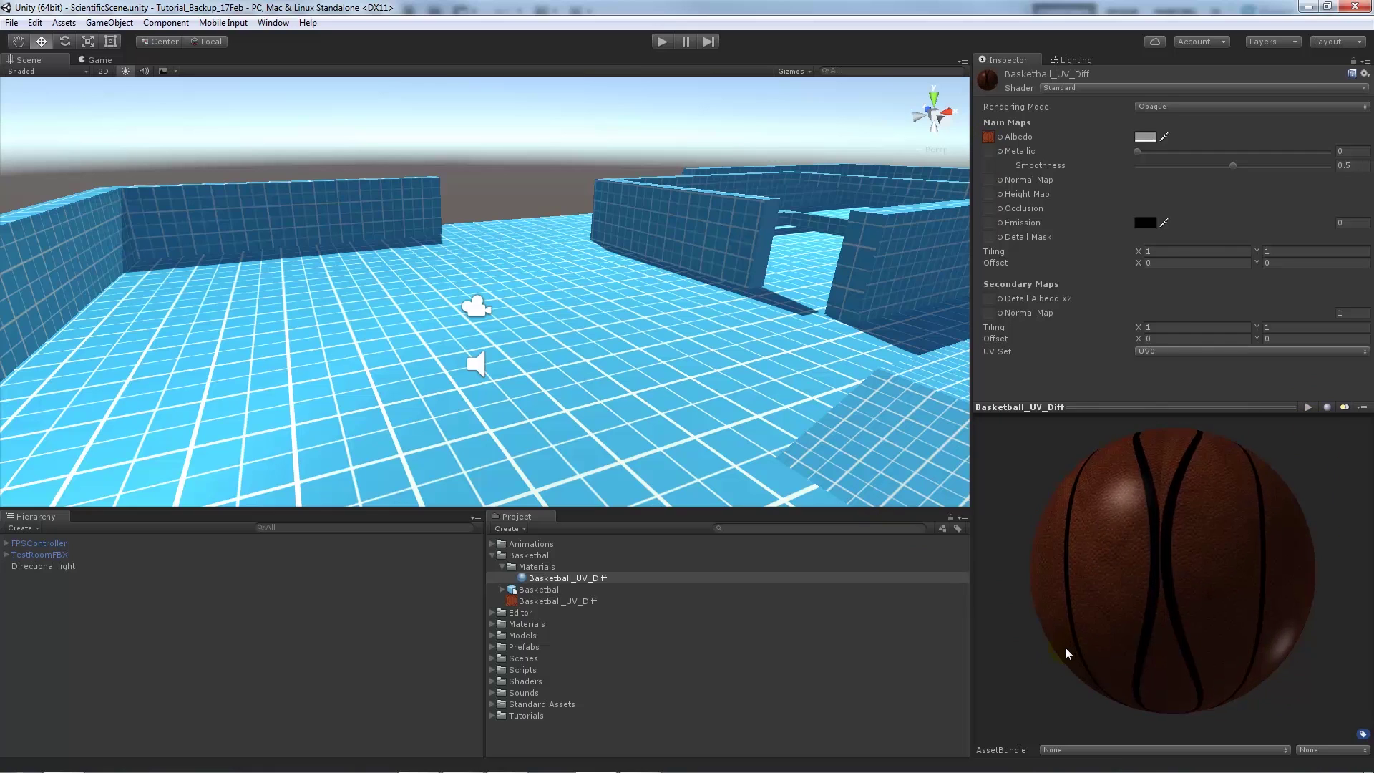
{"action": "left_click", "coordinate": [528, 579]}
{"action": "left_click_drag", "start_coordinate": [1152, 582], "coordinate": [1210, 501]}
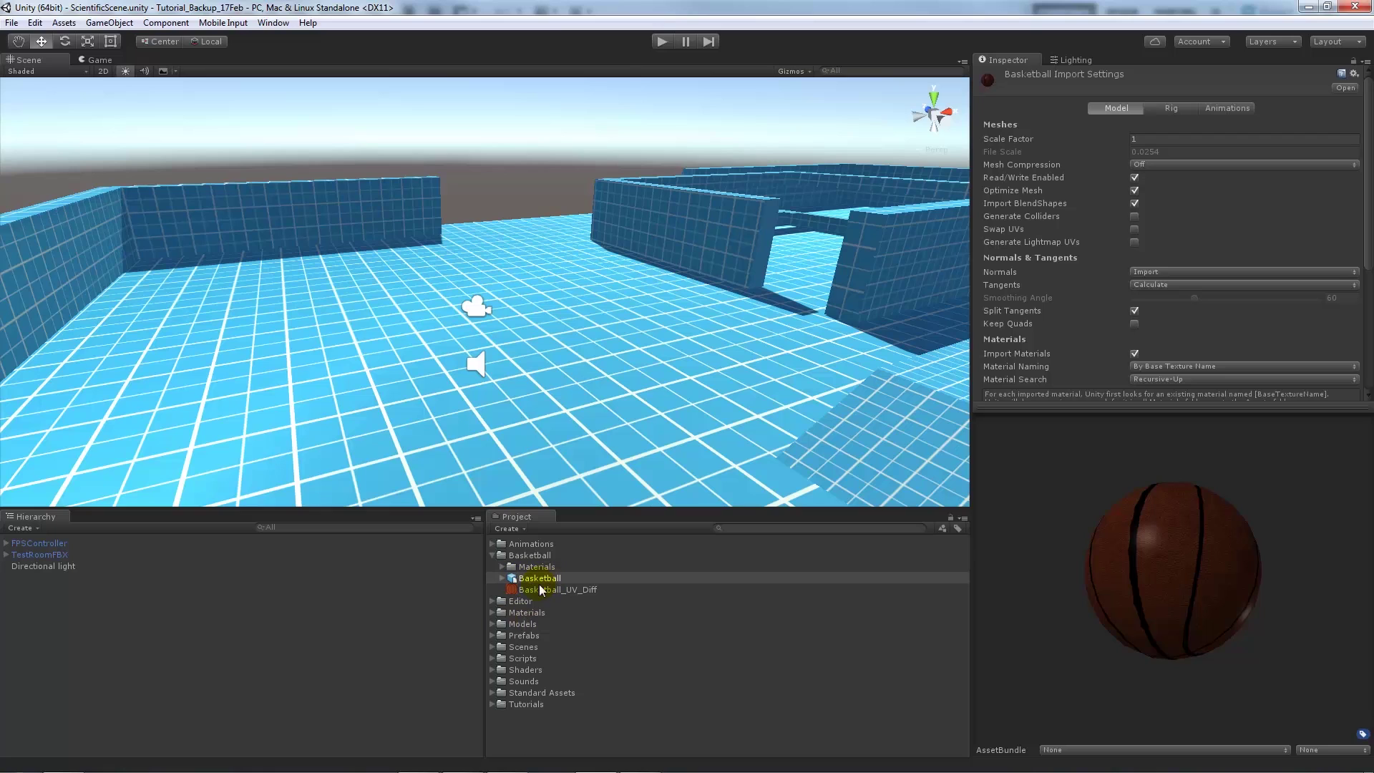
Step: Drag the Basketball model into the scene onto the tiled floor and frame it with F
{"action": "left_click_drag", "start_coordinate": [1156, 461], "coordinate": [1164, 551]}
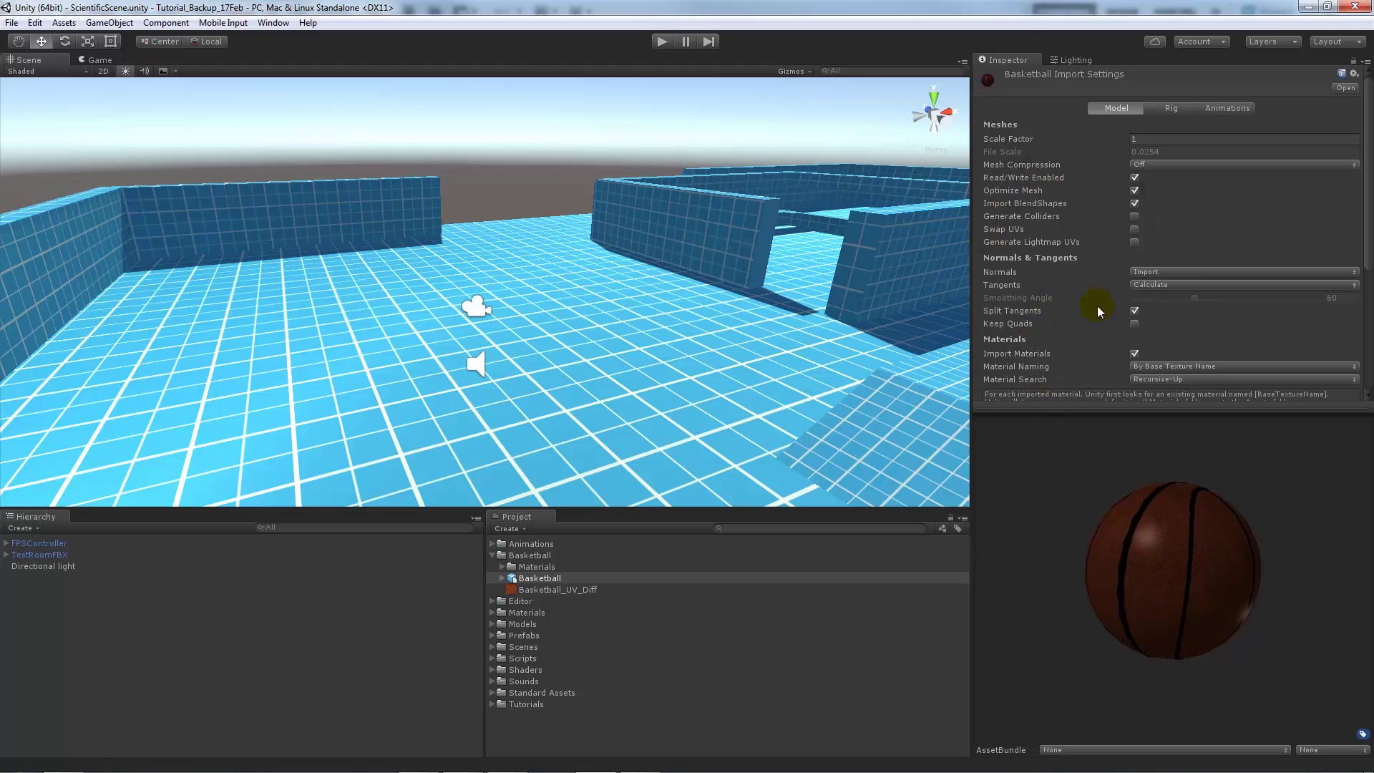
{"action": "left_click_drag", "start_coordinate": [1148, 406], "coordinate": [1150, 499]}
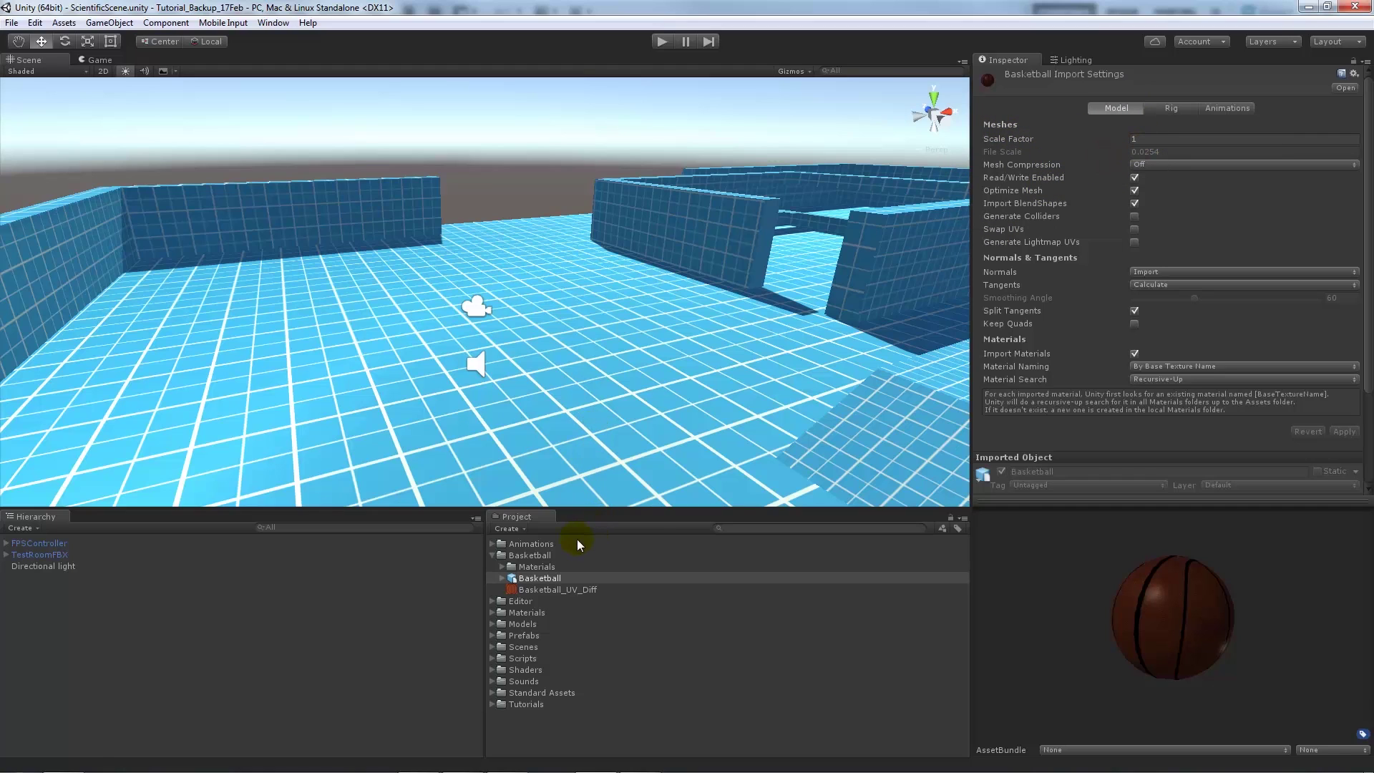
{"action": "left_click_drag", "start_coordinate": [525, 580], "coordinate": [586, 392]}
{"action": "right_click_drag", "start_coordinate": [655, 426], "coordinate": [647, 427]}
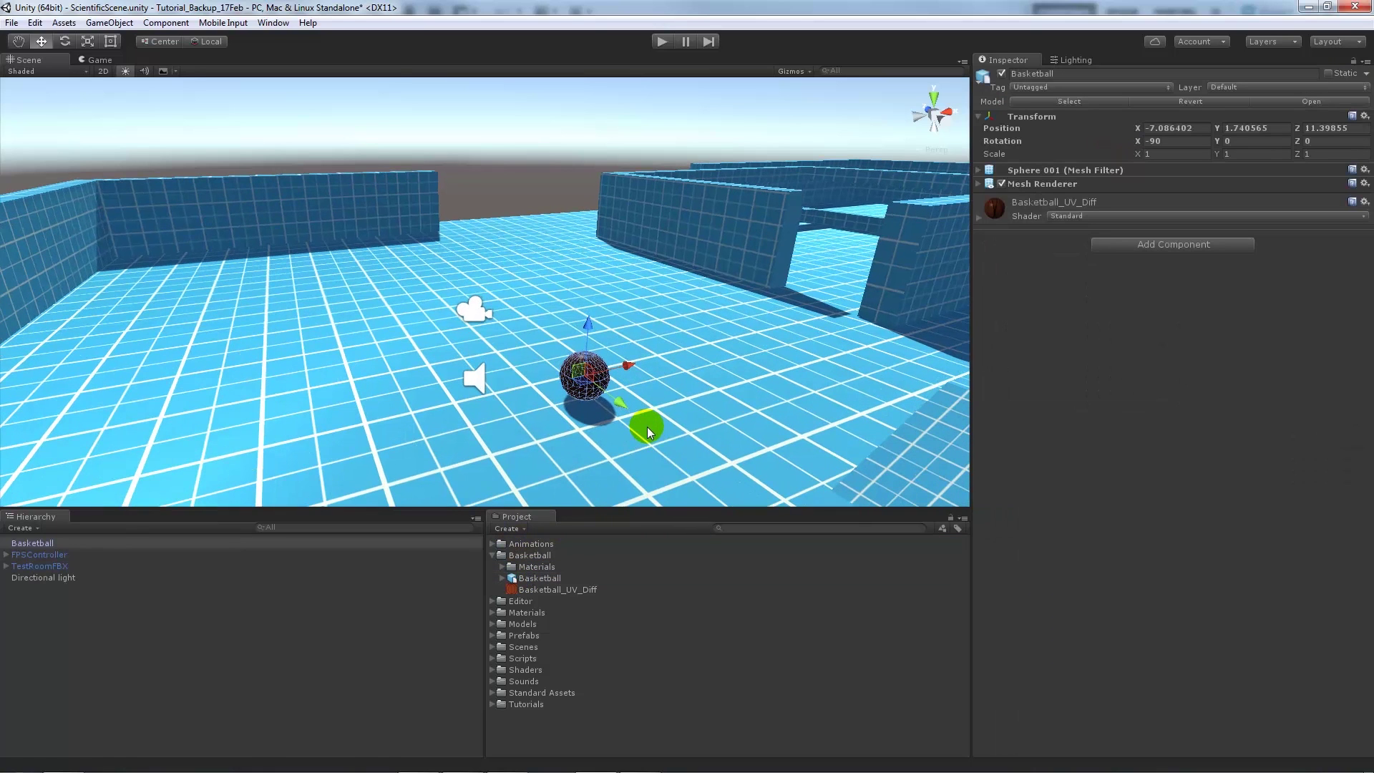
{"action": "key", "text": "f"}
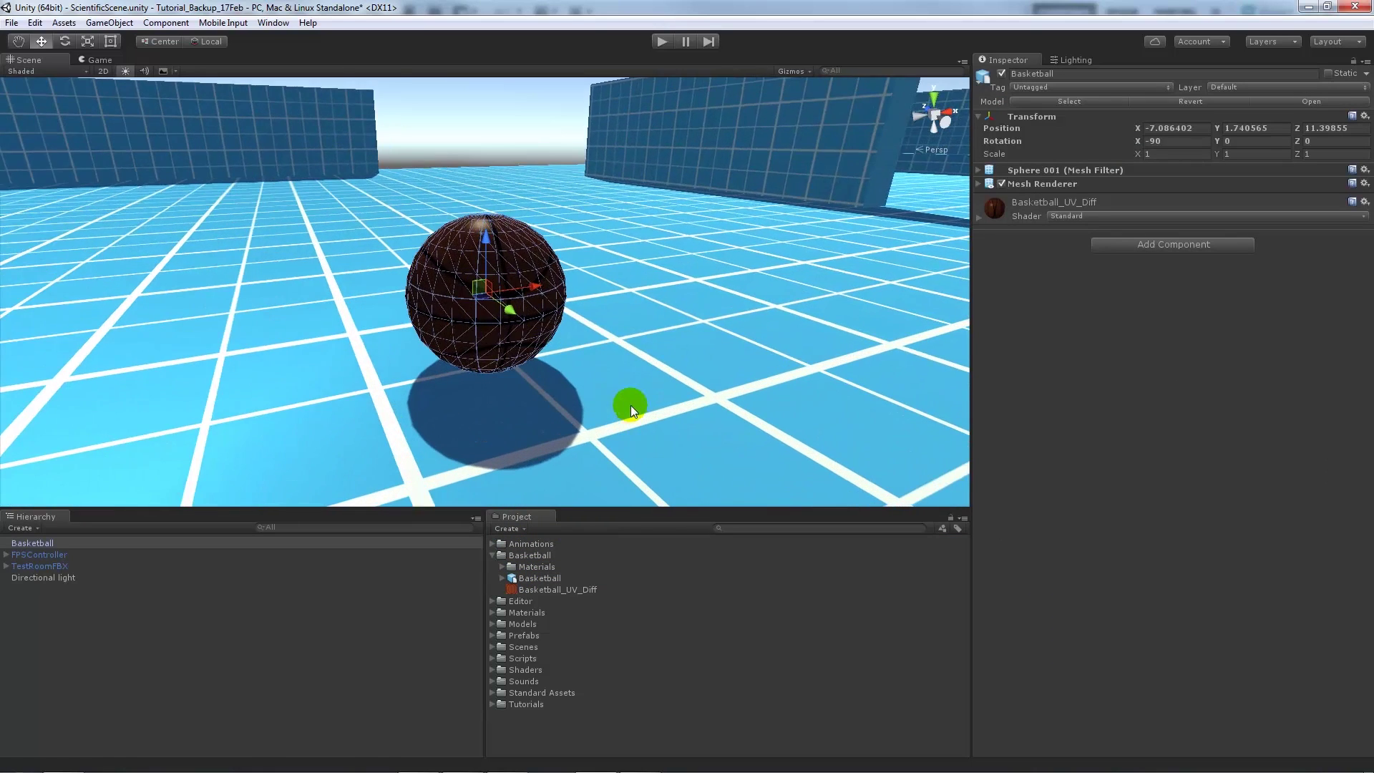
{"action": "left_click_drag", "start_coordinate": [569, 238], "coordinate": [595, 270], "text": "alt"}
{"action": "middle_click_drag", "start_coordinate": [451, 101], "coordinate": [482, 171]}
{"action": "left_click", "coordinate": [602, 478]}
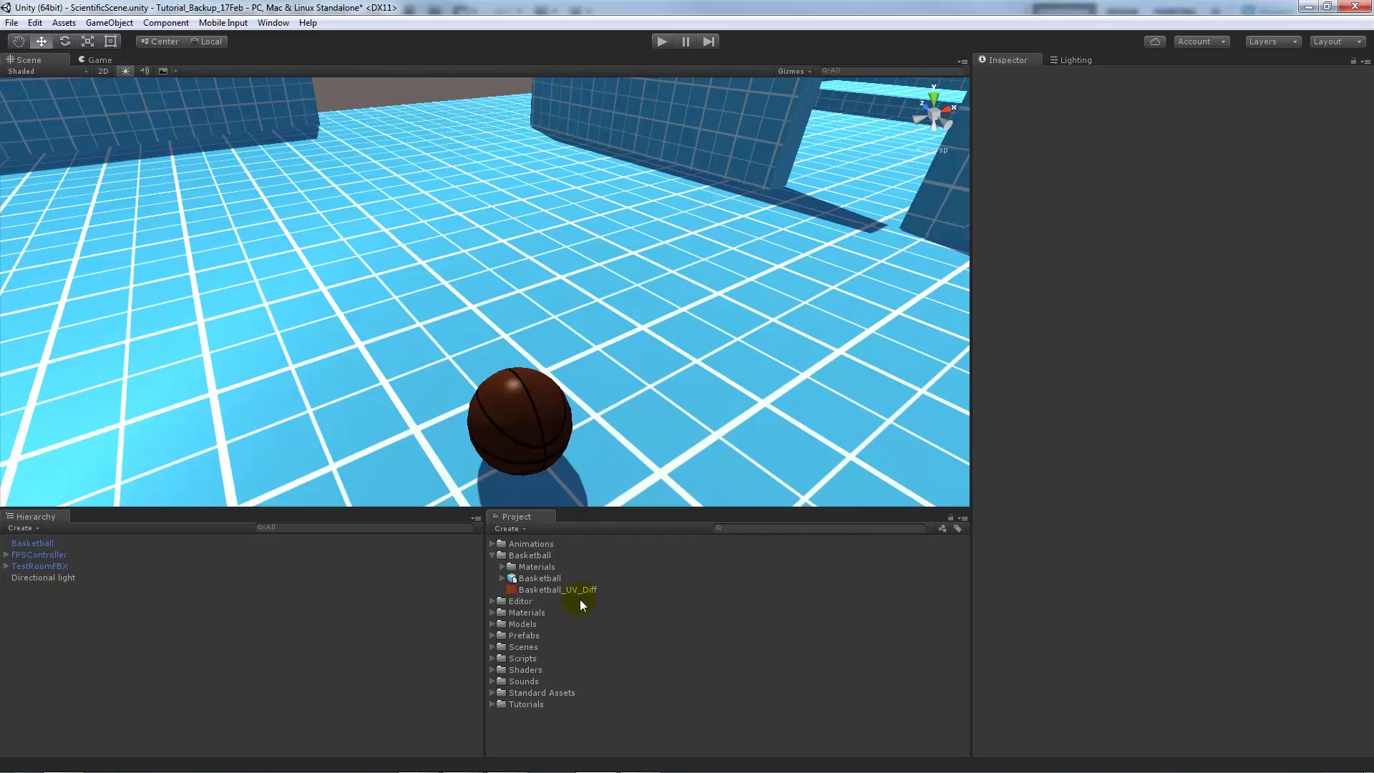
{"action": "left_click", "coordinate": [552, 580]}
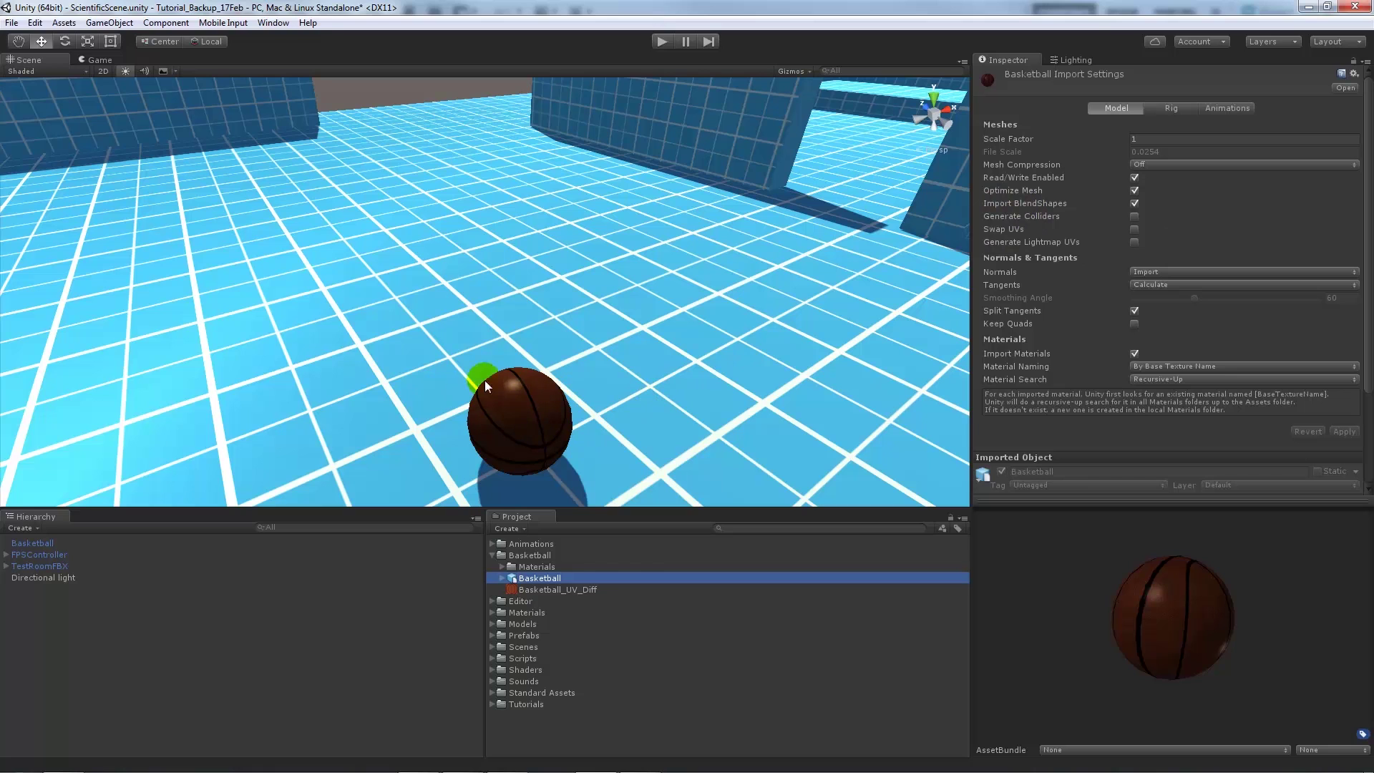
Step: Tick Generate Lightmap UVs in the Basketball model's Model import settings
{"action": "left_click", "coordinate": [526, 415]}
{"action": "left_click_drag", "start_coordinate": [690, 422], "coordinate": [707, 421], "text": "alt"}
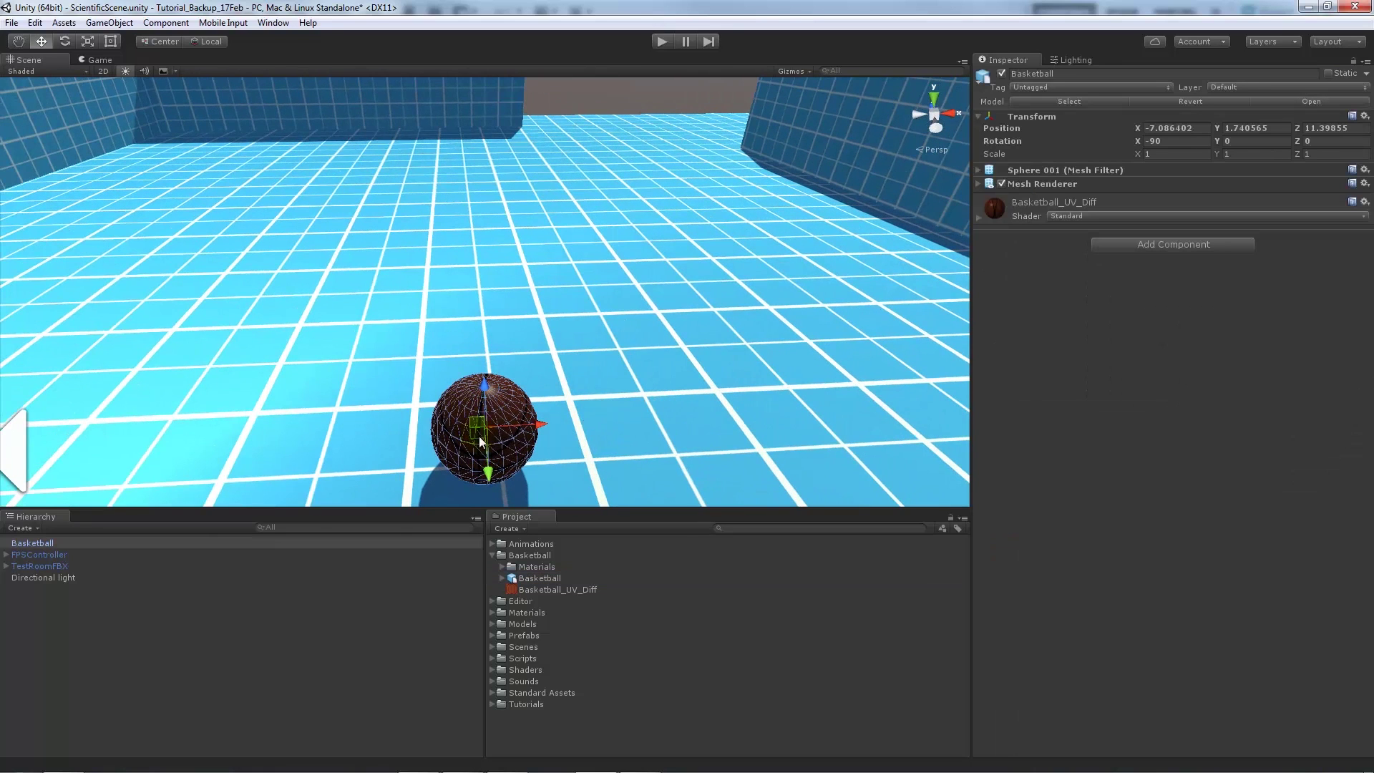
{"action": "left_click_drag", "start_coordinate": [479, 436], "coordinate": [544, 341], "text": "alt"}
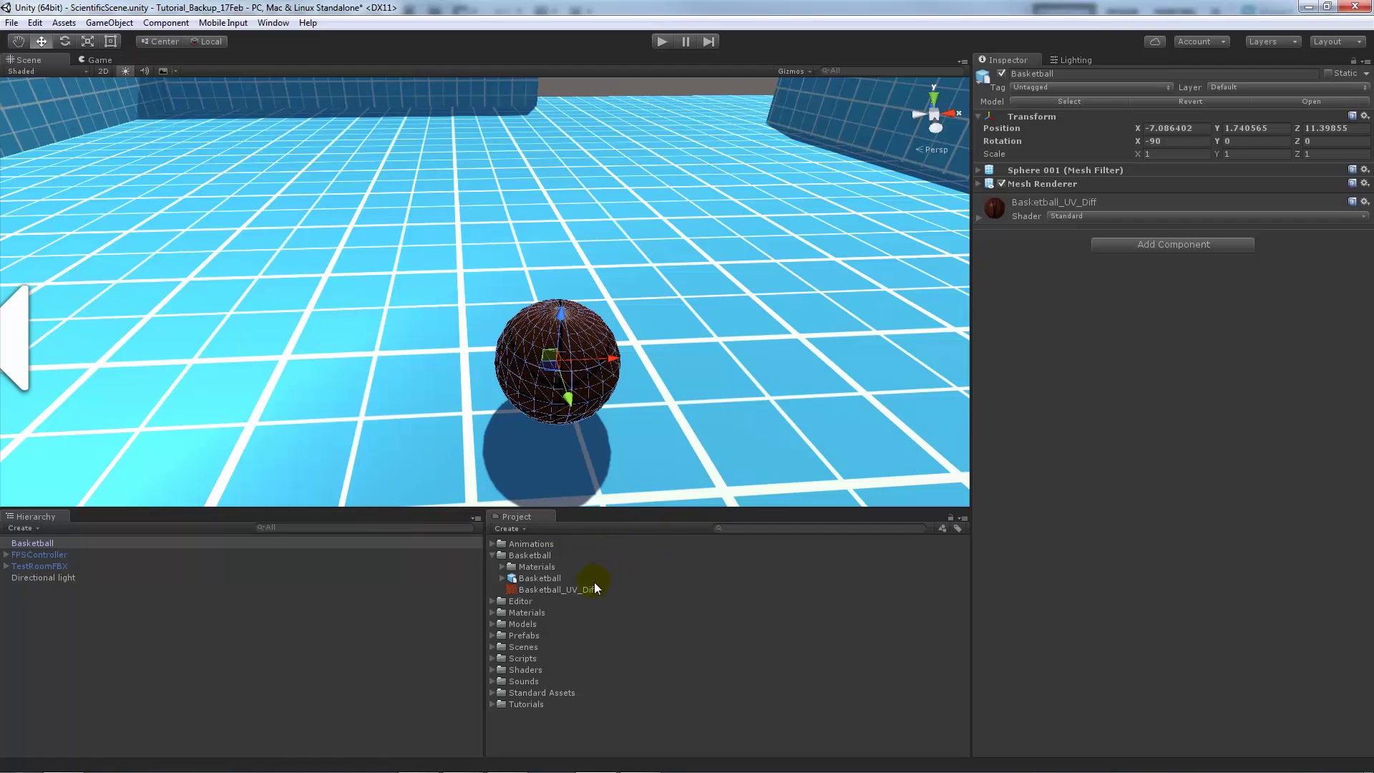
{"action": "left_click", "coordinate": [534, 580]}
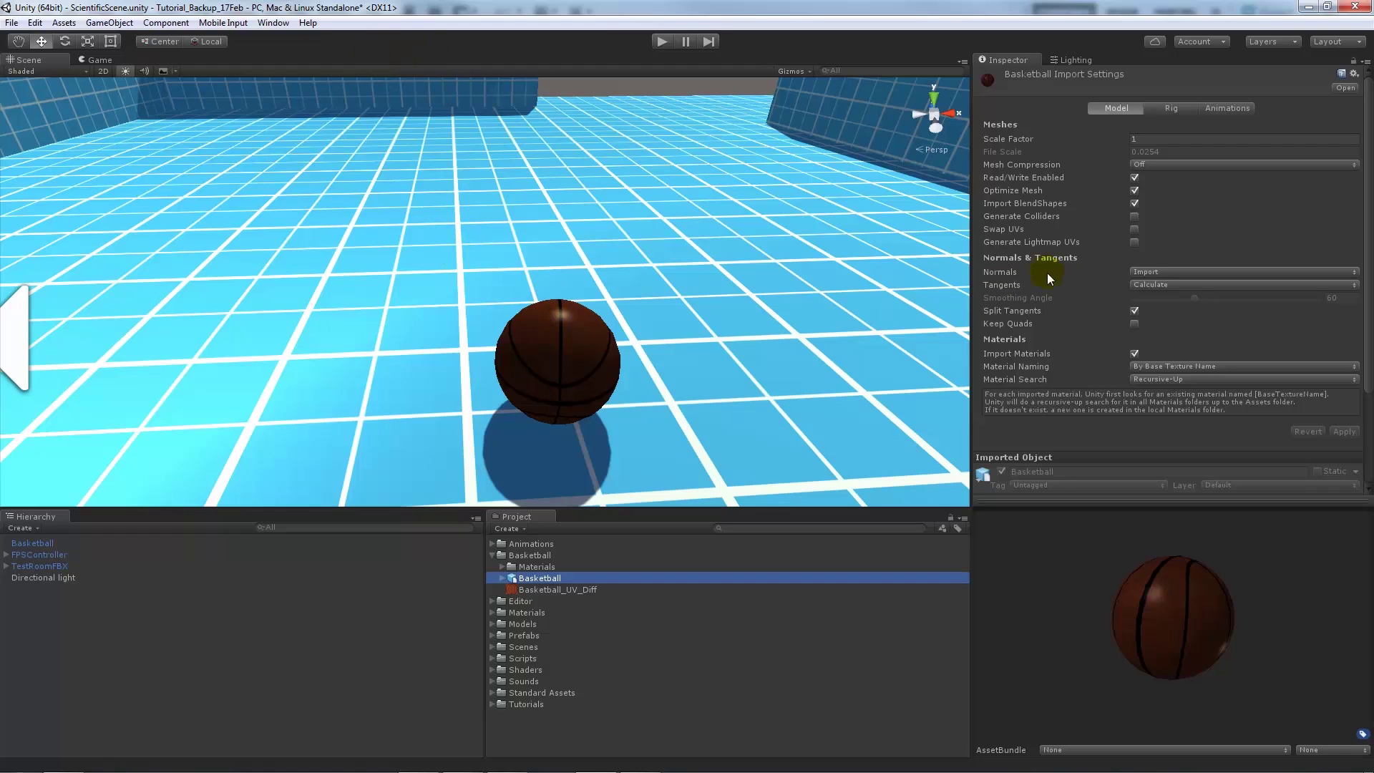
{"action": "left_click", "coordinate": [1135, 243]}
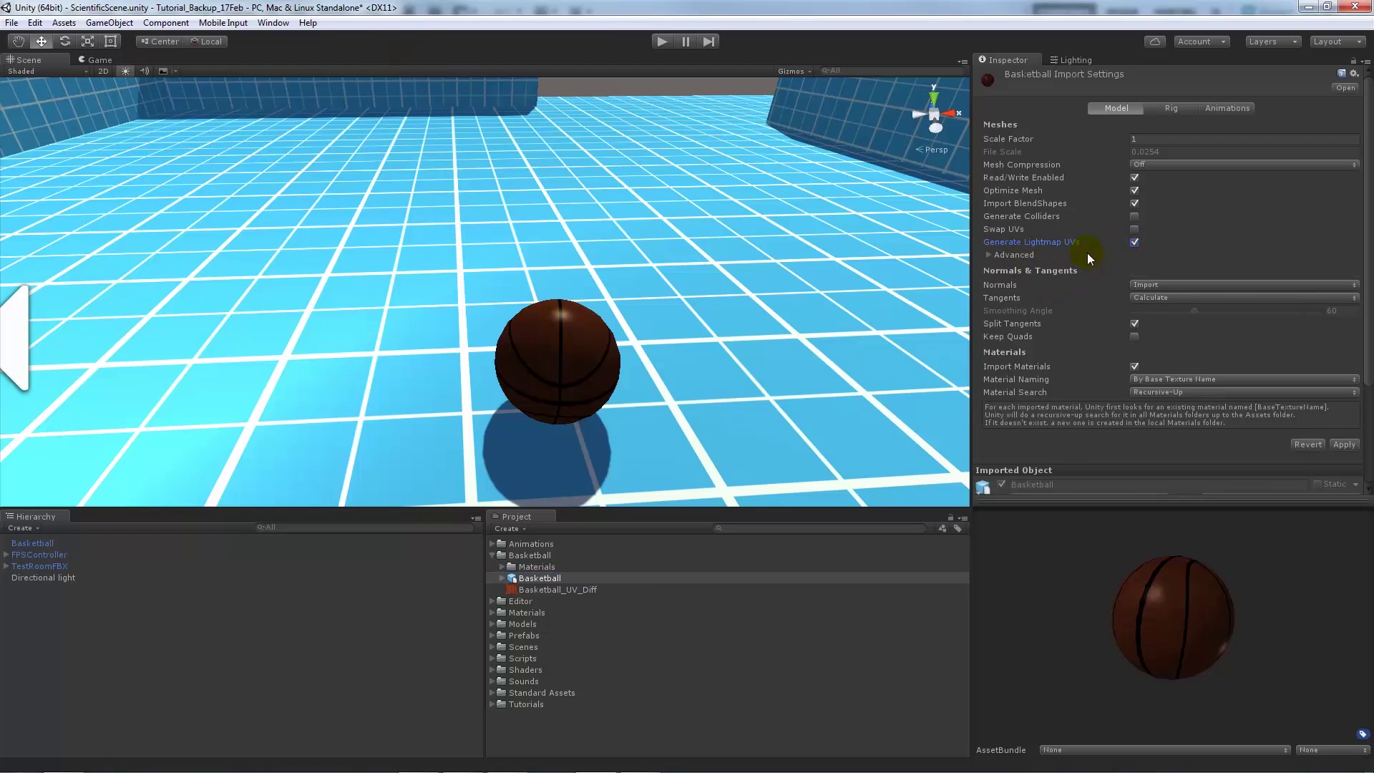
{"action": "left_click", "coordinate": [988, 257]}
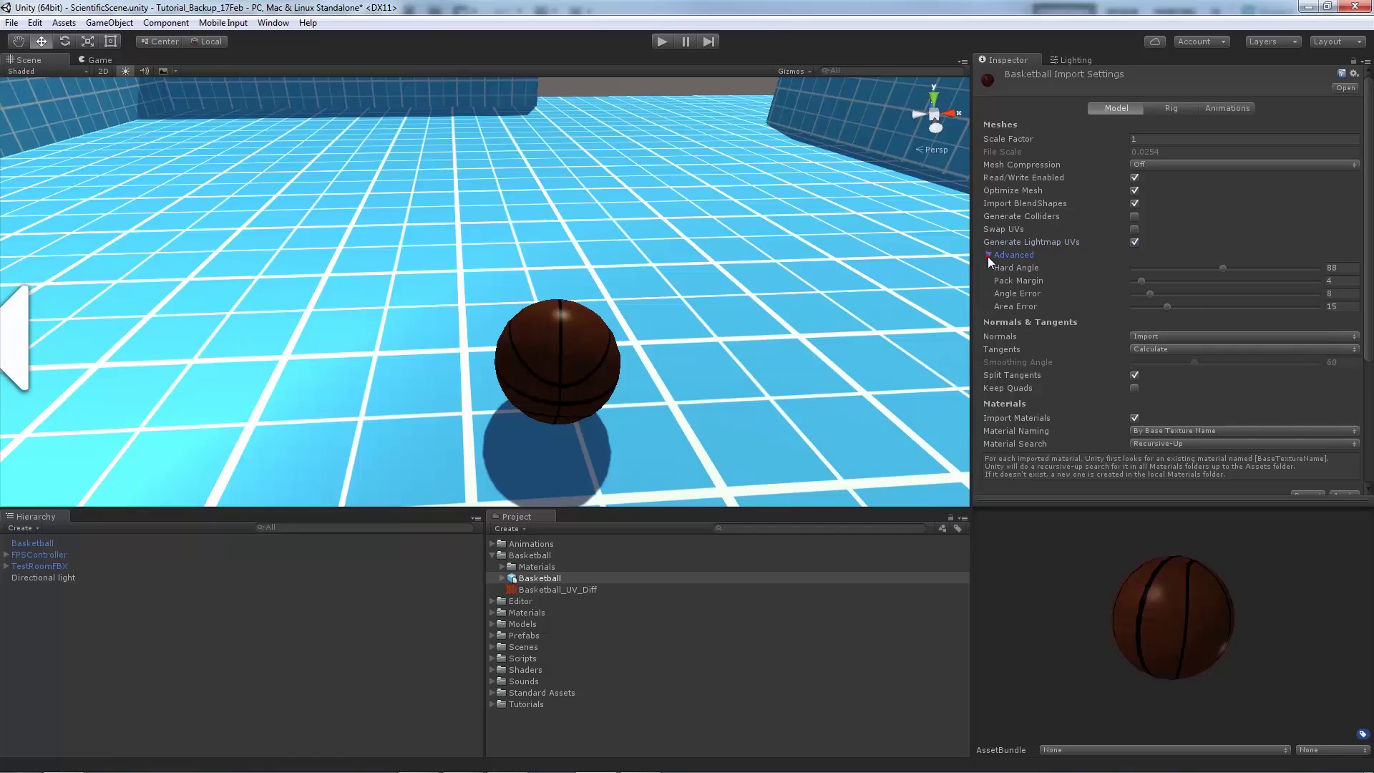
{"action": "left_click", "coordinate": [989, 256]}
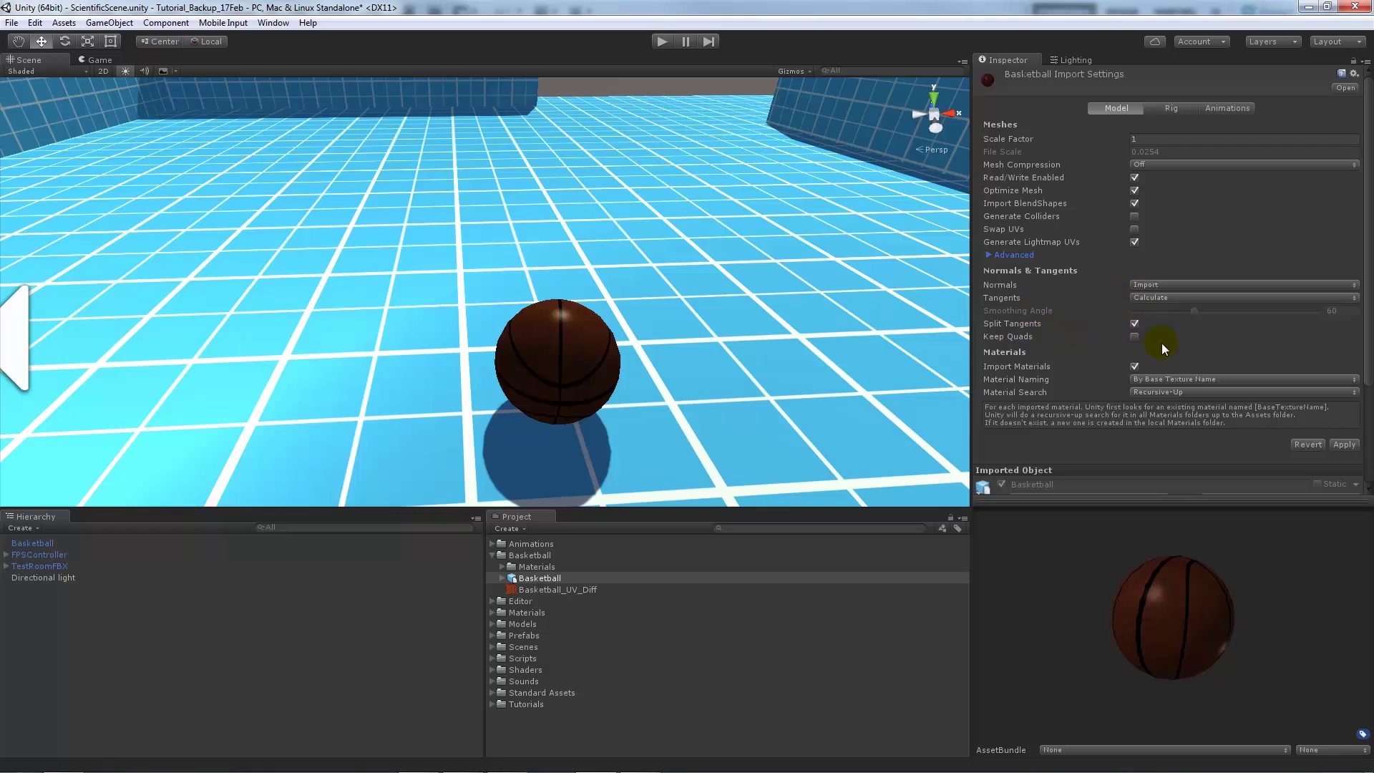
Step: Apply the pending import setting changes to Basketball.FBX
{"action": "scroll", "coordinate": [1161, 342], "scroll_direction": "down", "scroll_amount": 2}
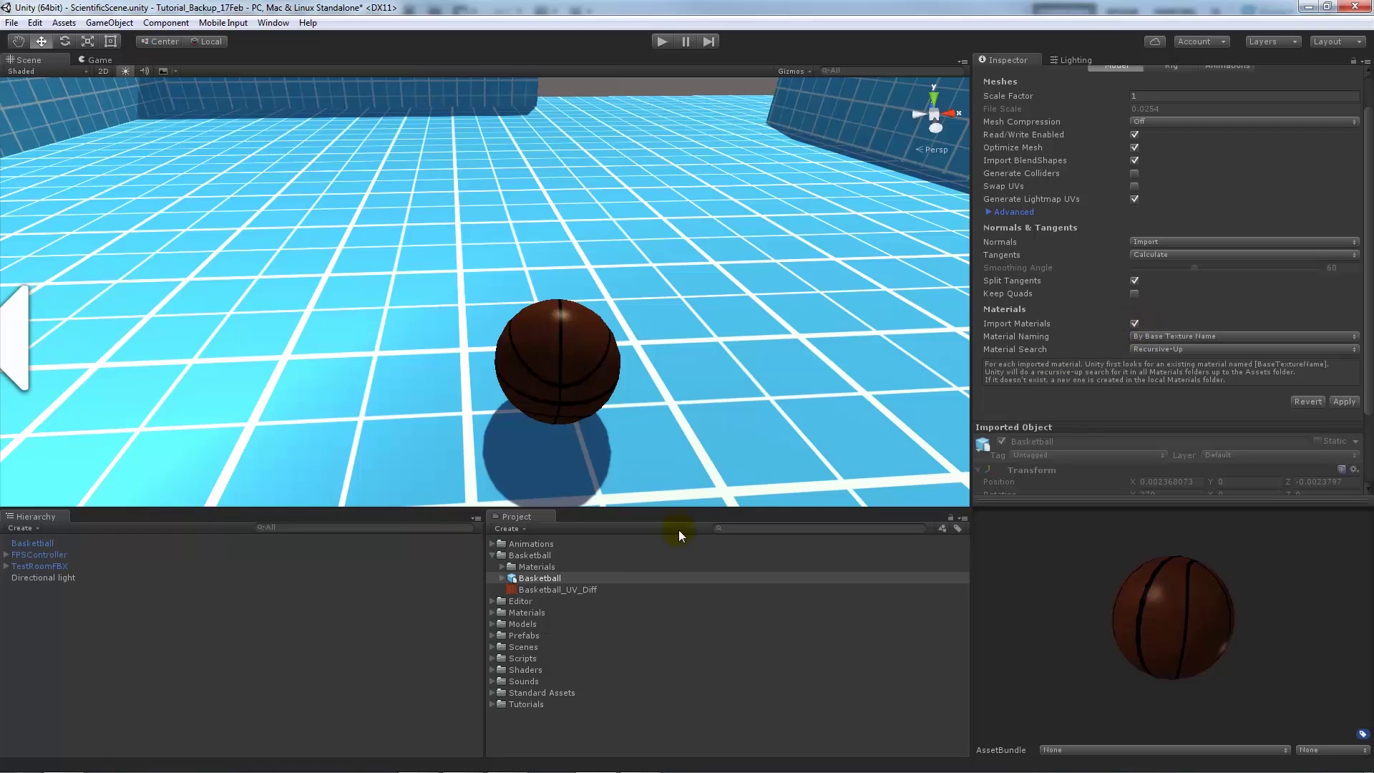
{"action": "double_click", "coordinate": [518, 564]}
{"action": "left_click", "coordinate": [566, 588]}
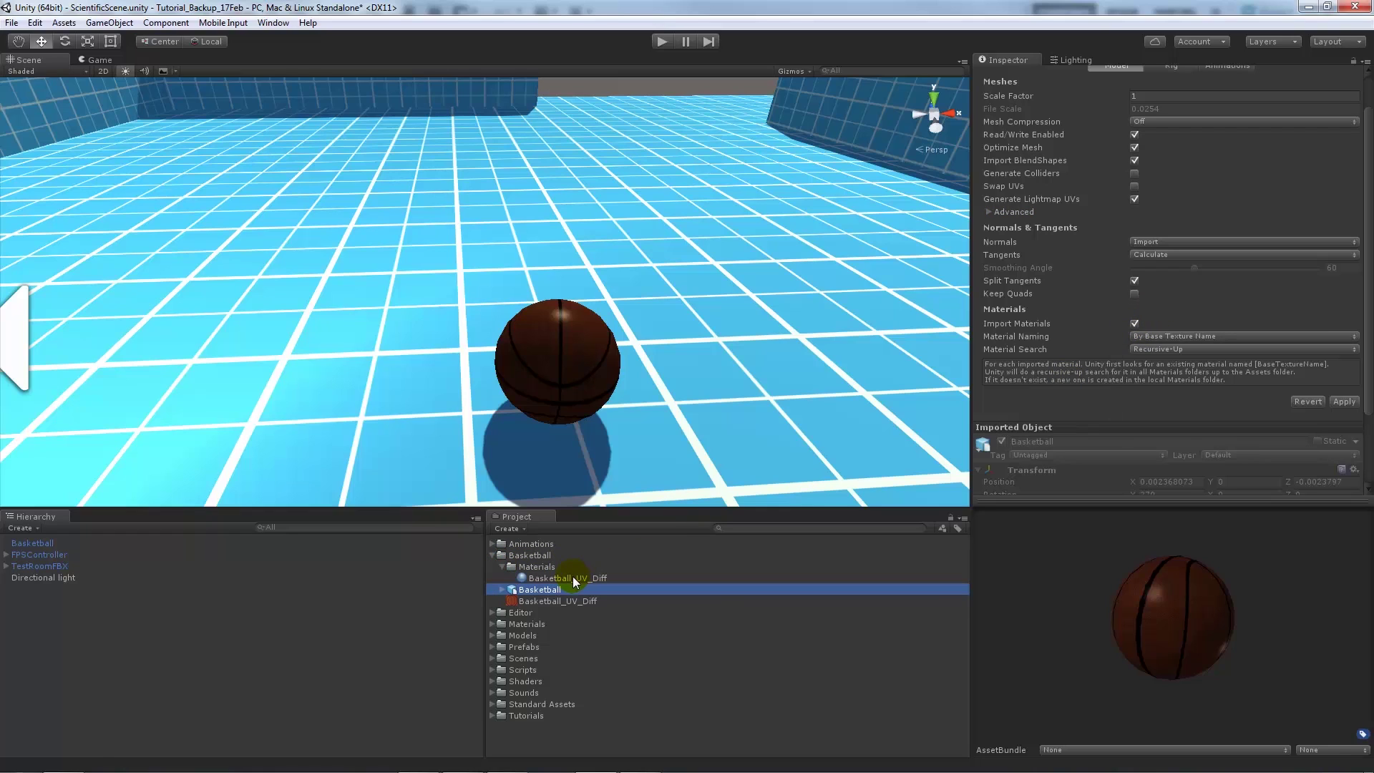
{"action": "left_click", "coordinate": [502, 566]}
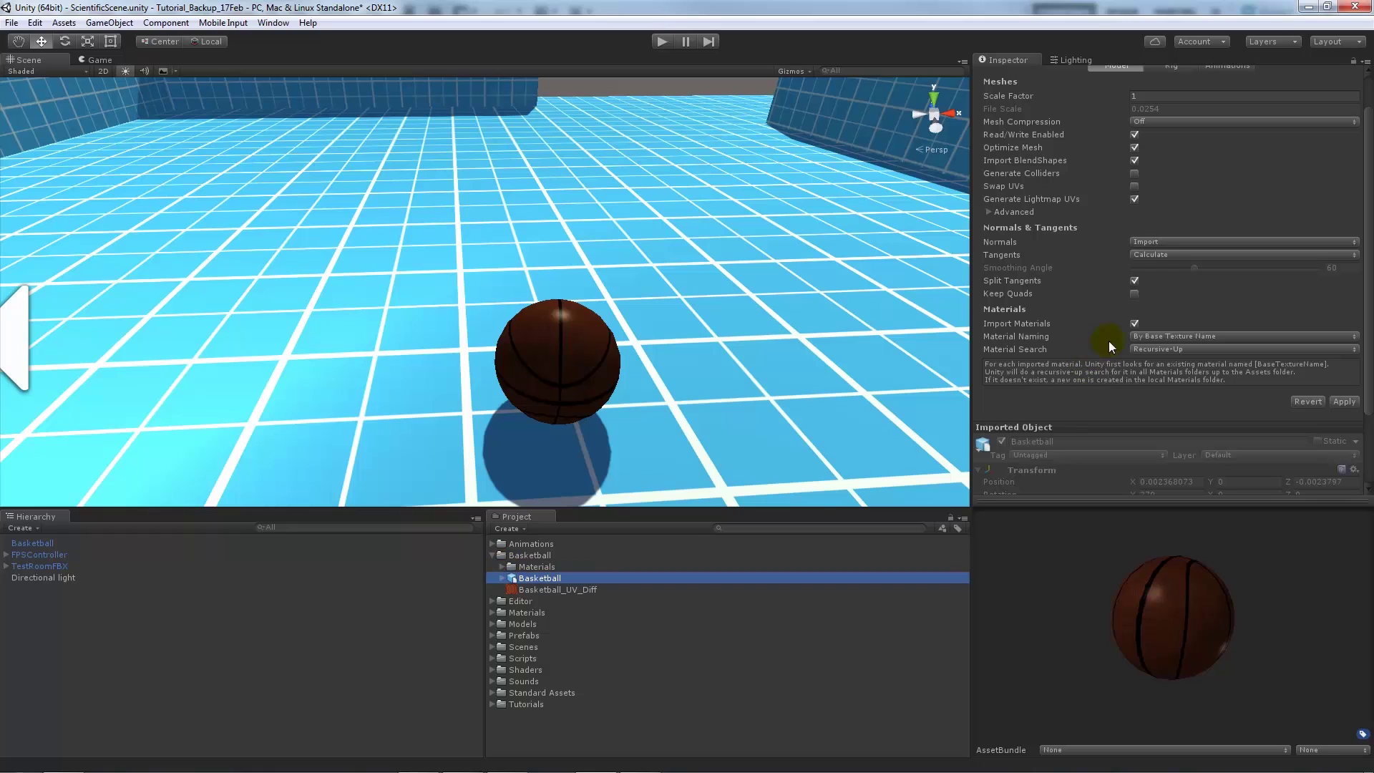
{"action": "left_click", "coordinate": [1133, 324]}
{"action": "scroll", "coordinate": [1214, 307], "scroll_direction": "up", "scroll_amount": 3}
{"action": "left_click", "coordinate": [1171, 111]}
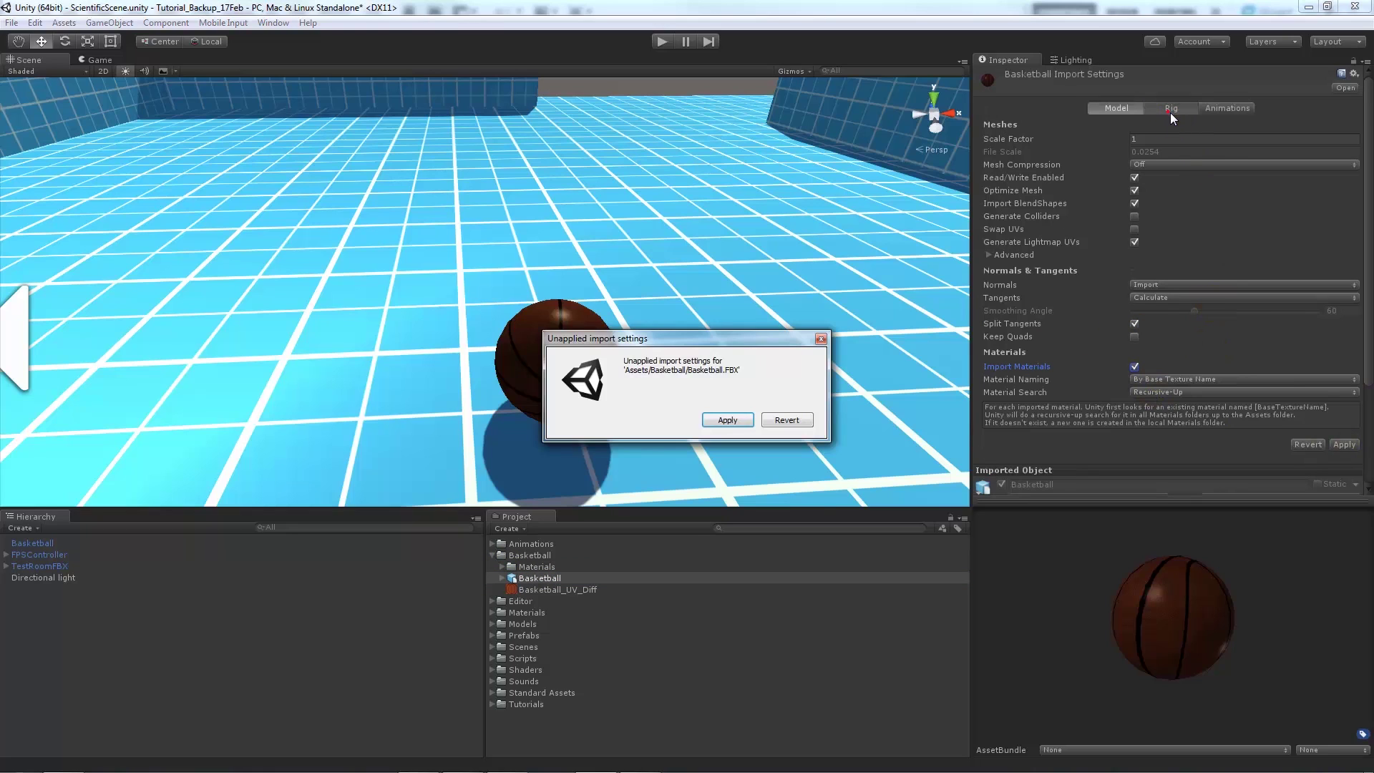
{"action": "left_click", "coordinate": [750, 418]}
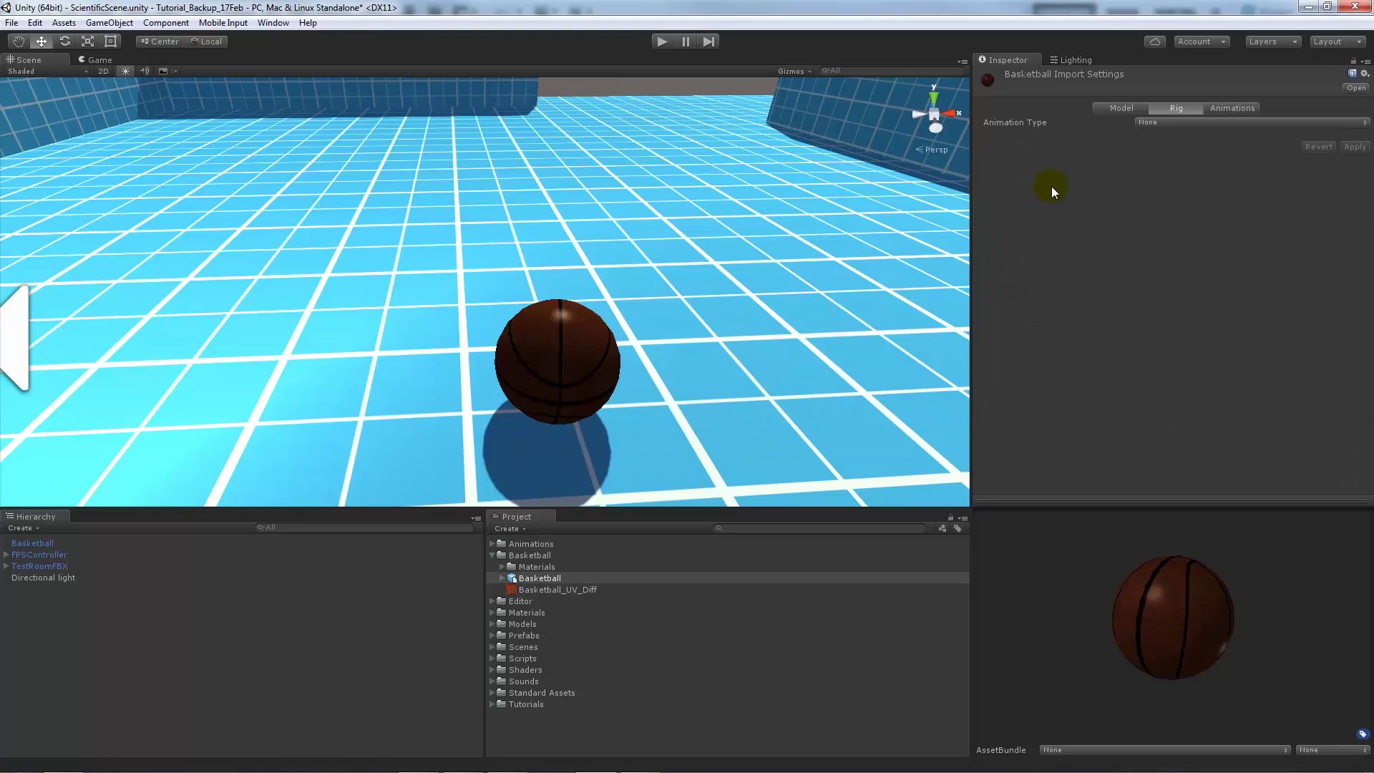
Step: Review the model's Animation and Model tabs, then orbit to look down on the ball
{"action": "left_click", "coordinate": [1228, 111]}
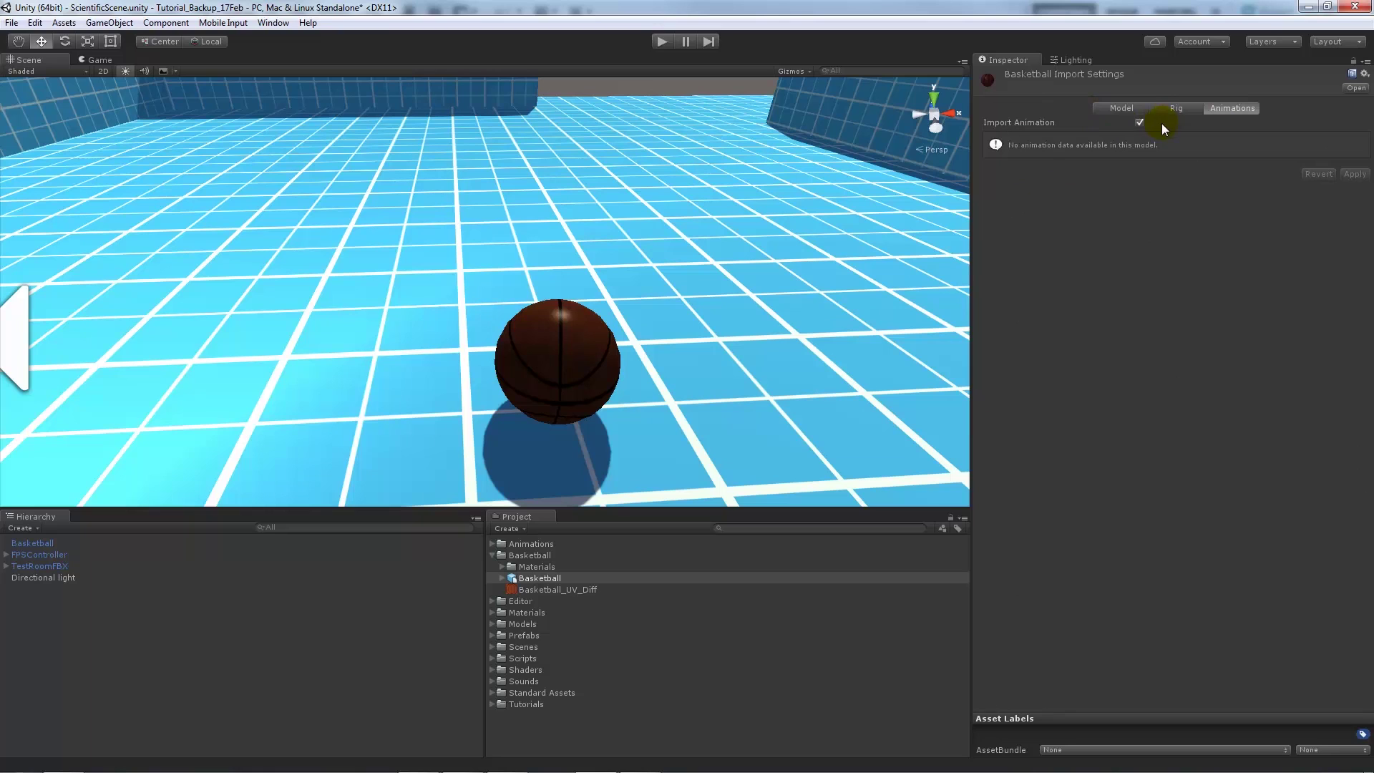
{"action": "left_click", "coordinate": [1120, 109]}
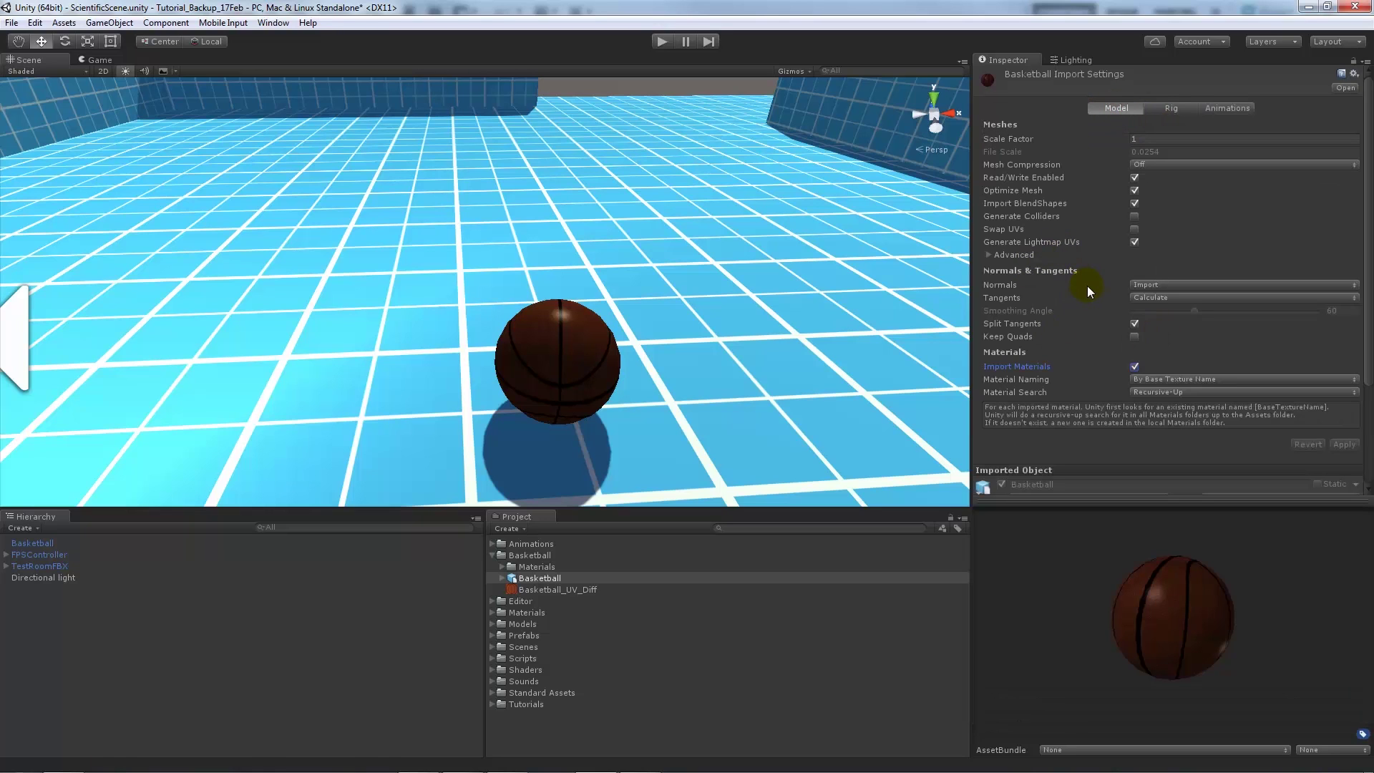
{"action": "left_click", "coordinate": [655, 304]}
{"action": "scroll", "coordinate": [602, 277], "scroll_direction": "up", "scroll_amount": 5}
{"action": "mouse_move", "coordinate": [603, 277]}
{"action": "left_mouse_down", "text": "alt"}
{"action": "mouse_move", "coordinate": [634, 319]}
{"action": "mouse_move", "coordinate": [614, 295]}
{"action": "left_mouse_up", "text": "alt"}
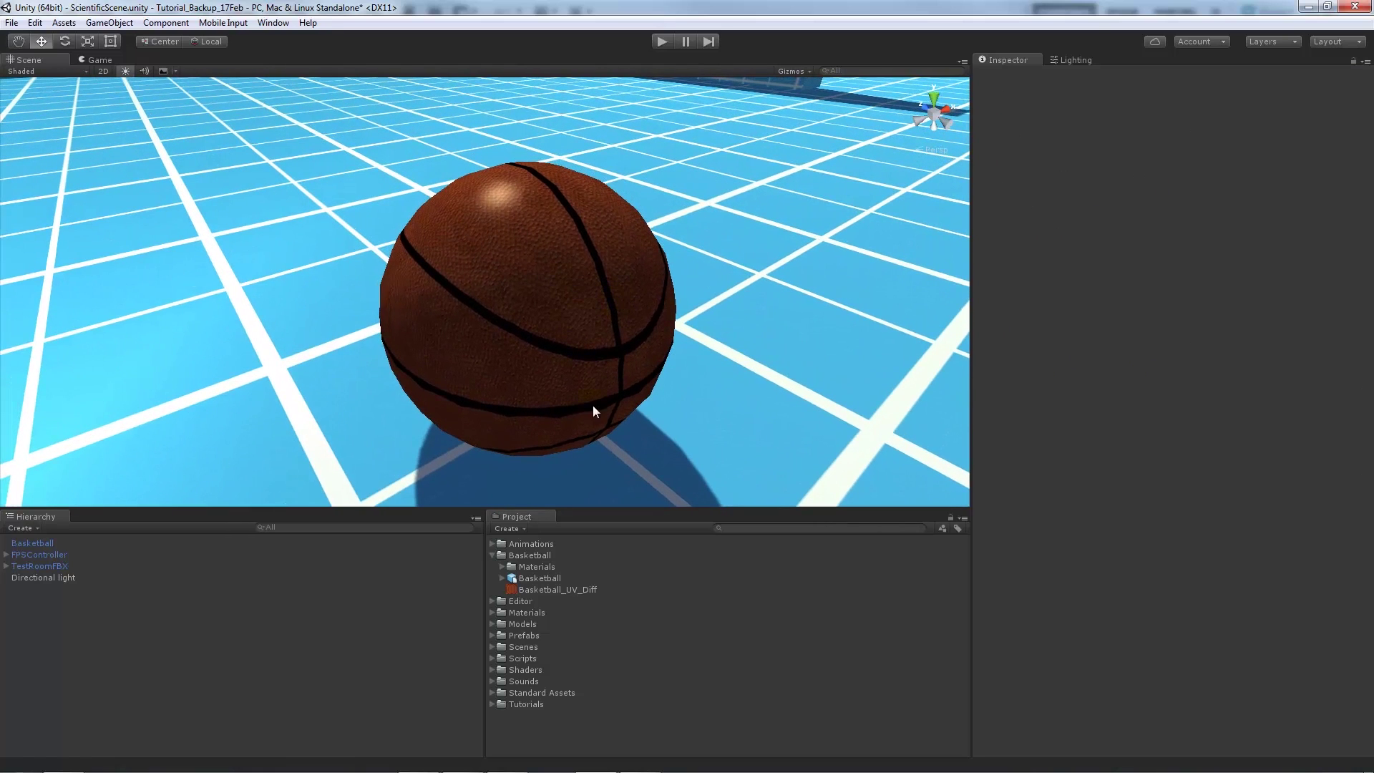
Step: Set the Basketball_UV_Diff texture's max size to 512 and apply it
{"action": "left_click", "coordinate": [549, 590]}
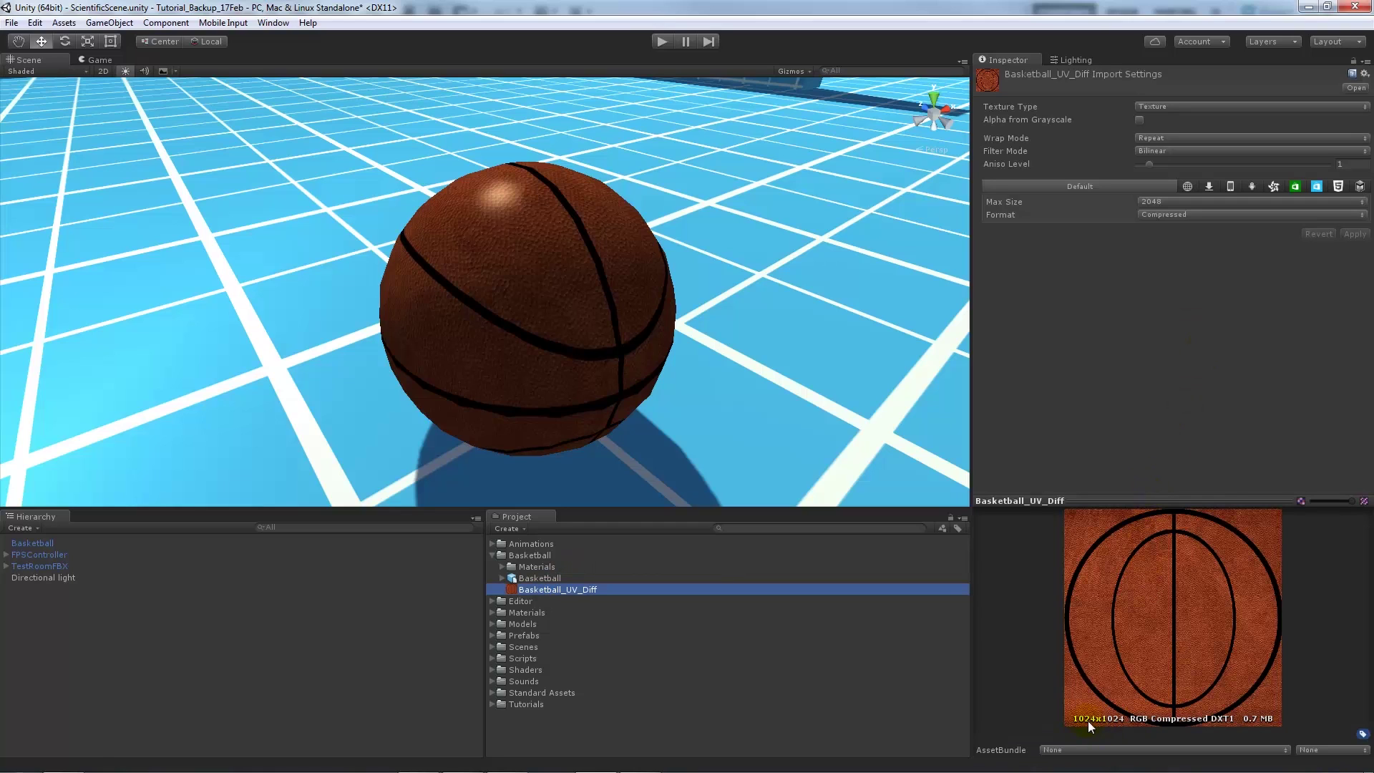
{"action": "left_click", "coordinate": [1162, 201]}
{"action": "left_click", "coordinate": [1170, 295]}
{"action": "left_click", "coordinate": [1348, 236]}
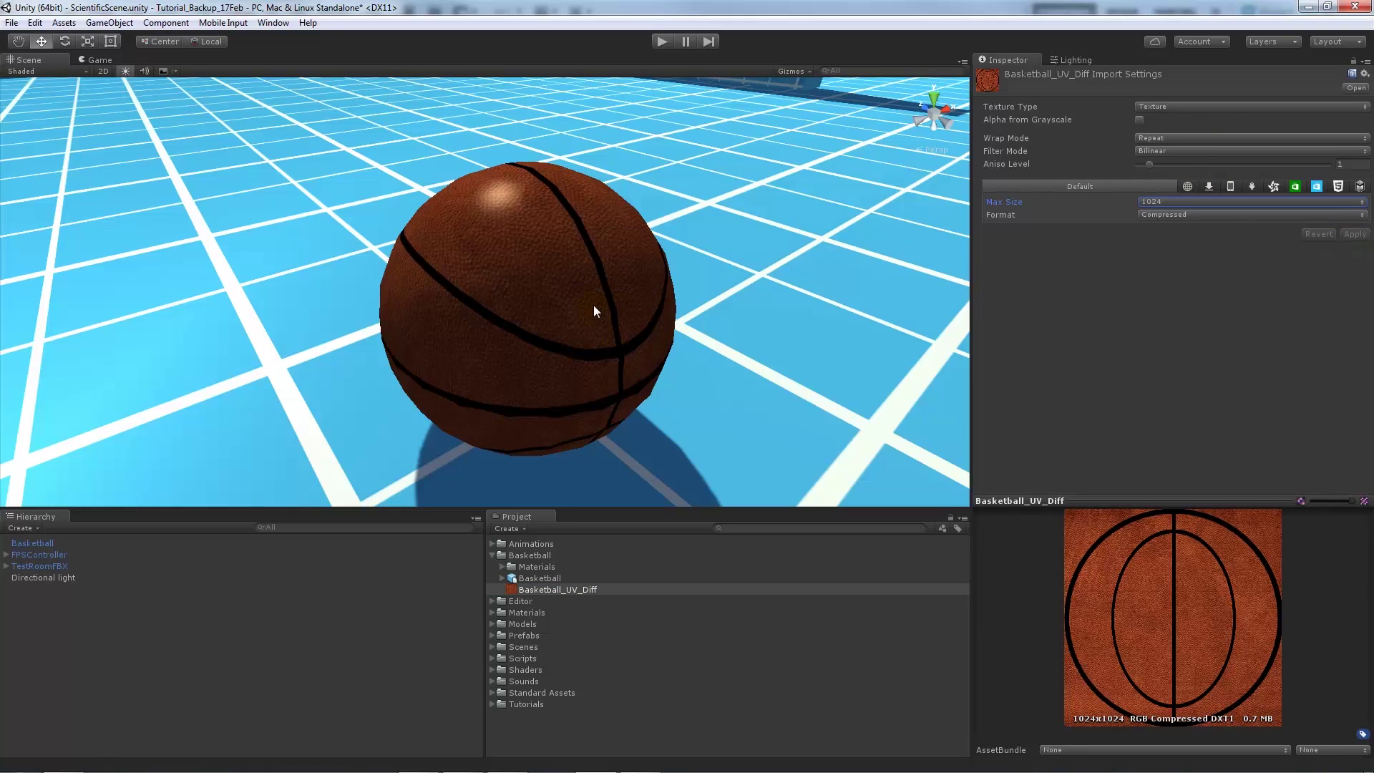
{"action": "left_click", "coordinate": [1157, 204]}
{"action": "left_click", "coordinate": [1168, 281]}
{"action": "left_click", "coordinate": [1355, 235]}
Step: Keep the texture's Compressed format and Texture type, then select the basketball in the scene
{"action": "left_click", "coordinate": [1157, 218]}
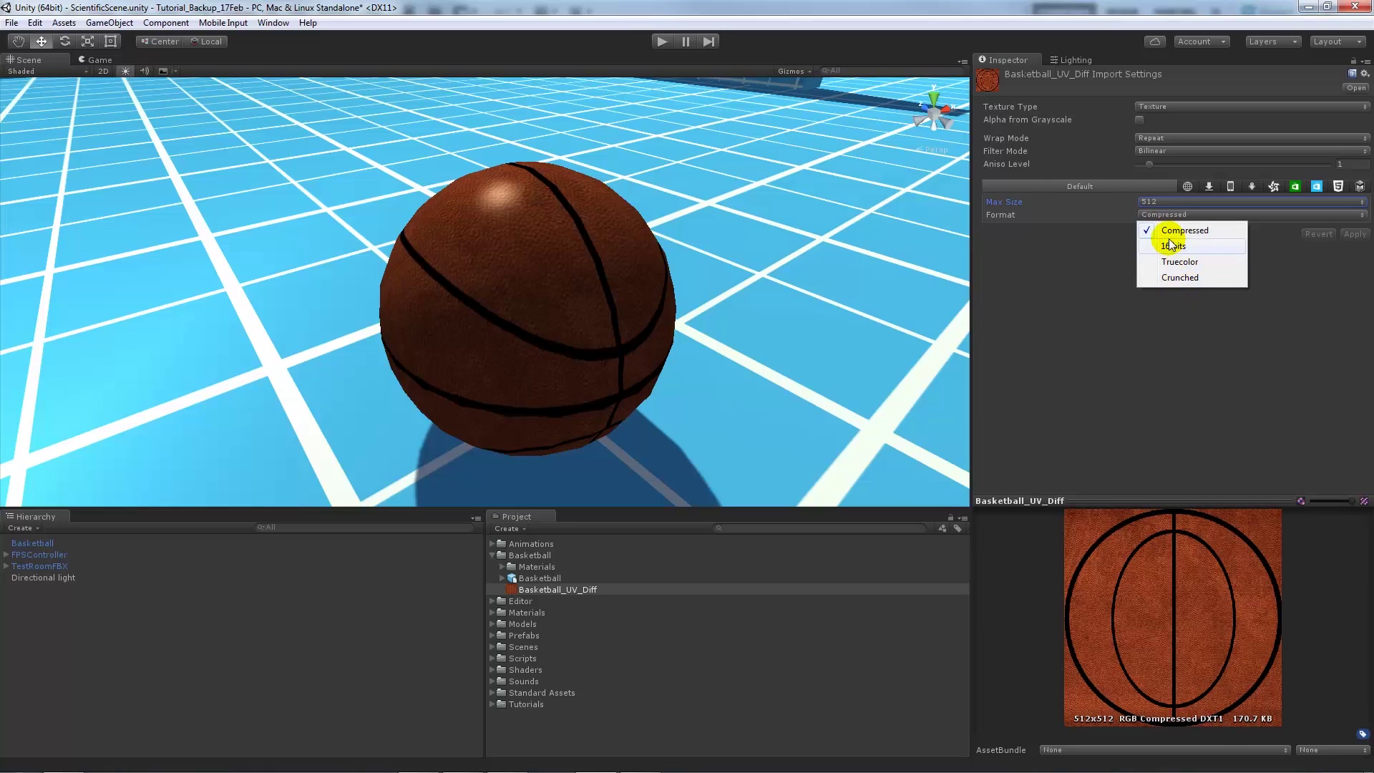
{"action": "left_click", "coordinate": [1098, 319]}
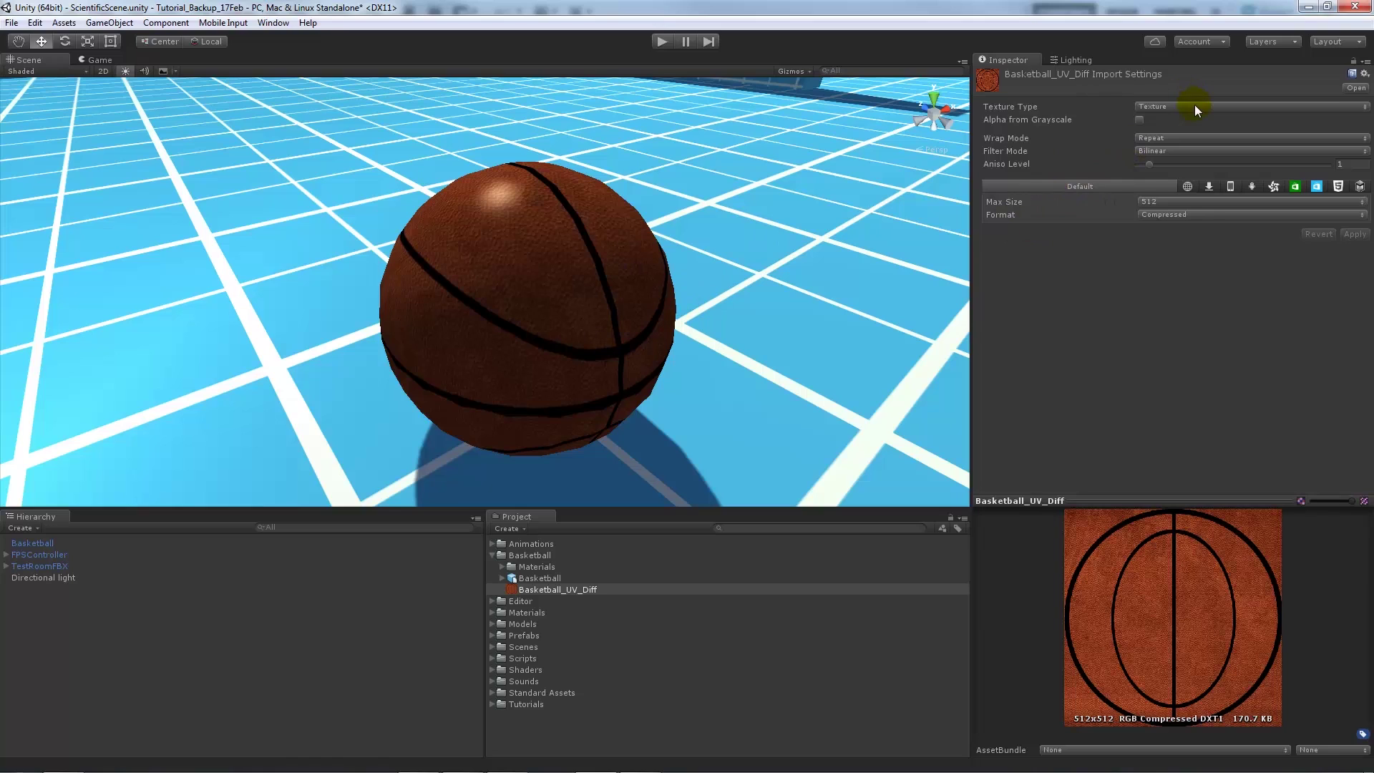
{"action": "left_click", "coordinate": [1158, 105]}
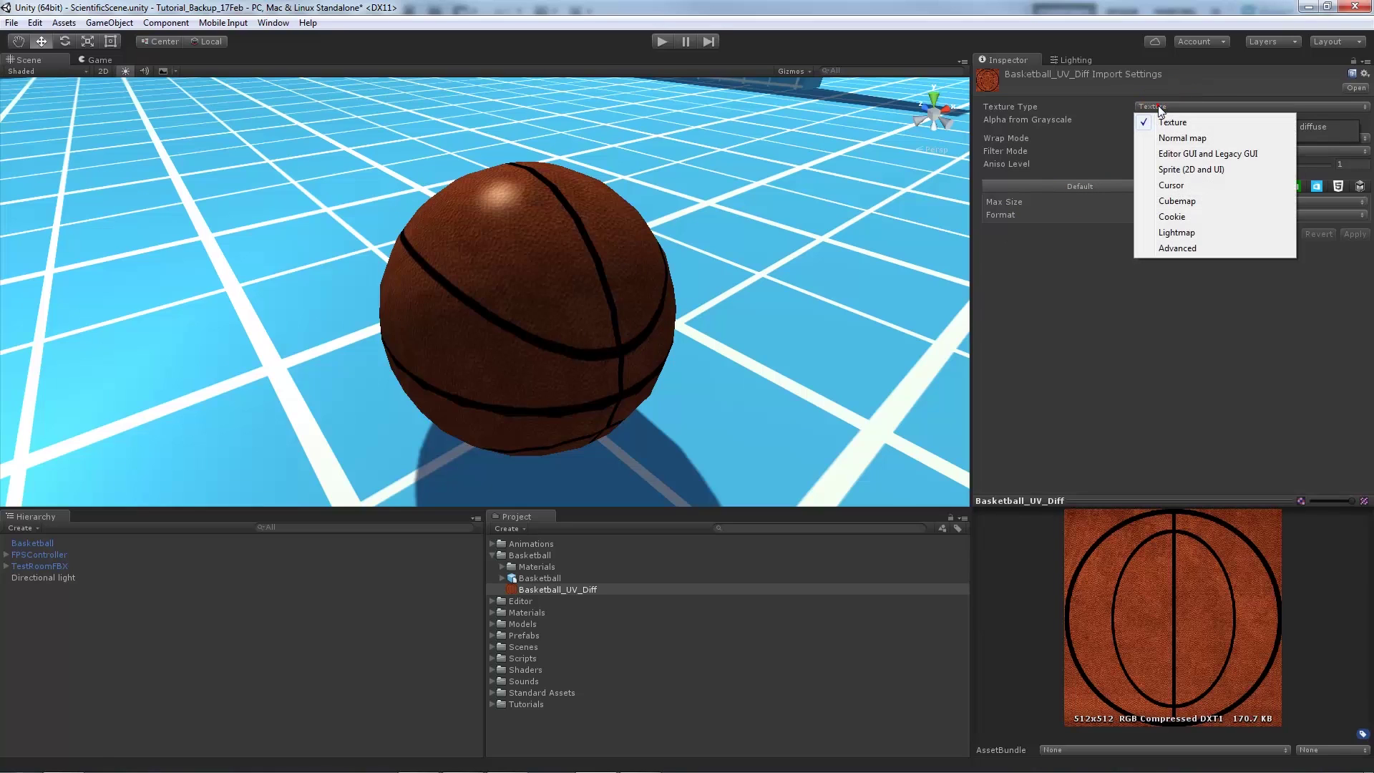
{"action": "left_click", "coordinate": [1148, 300]}
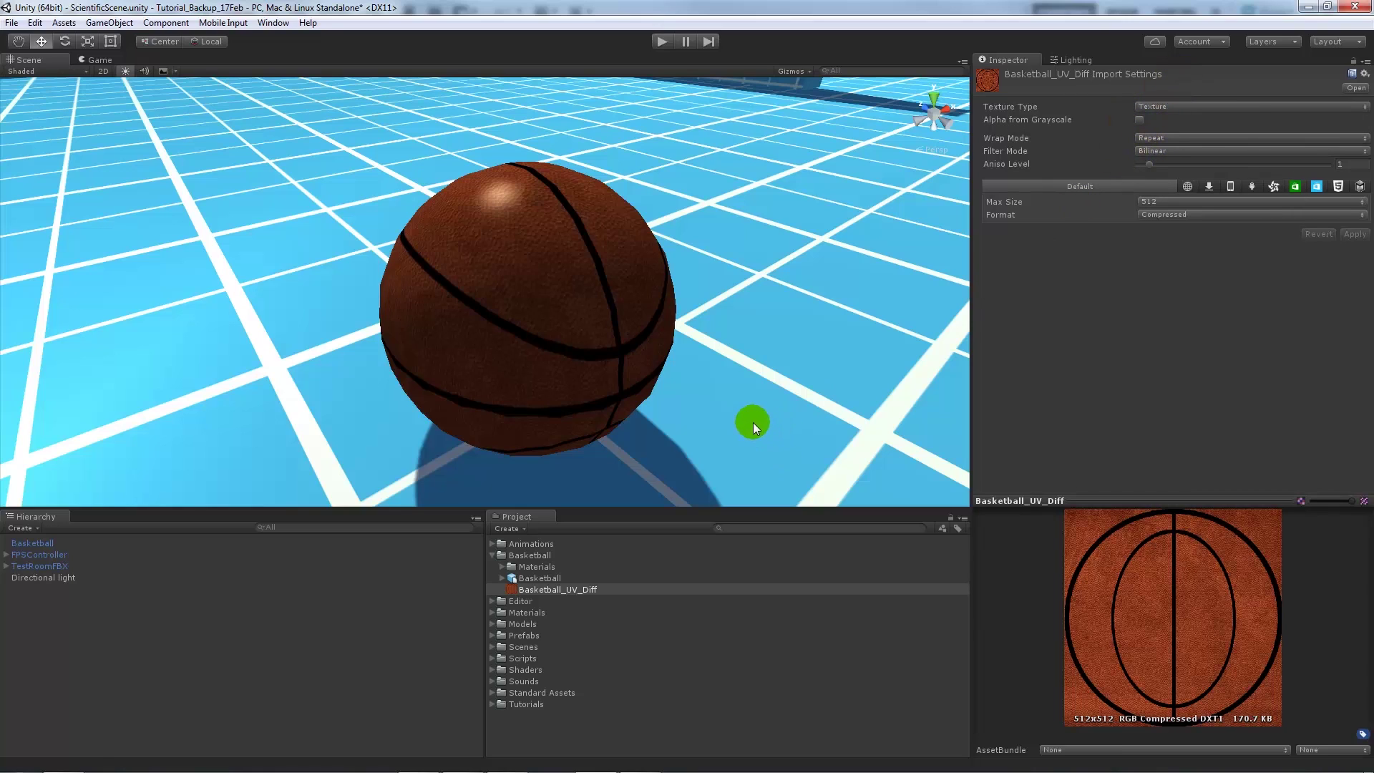
{"action": "left_click", "coordinate": [540, 292]}
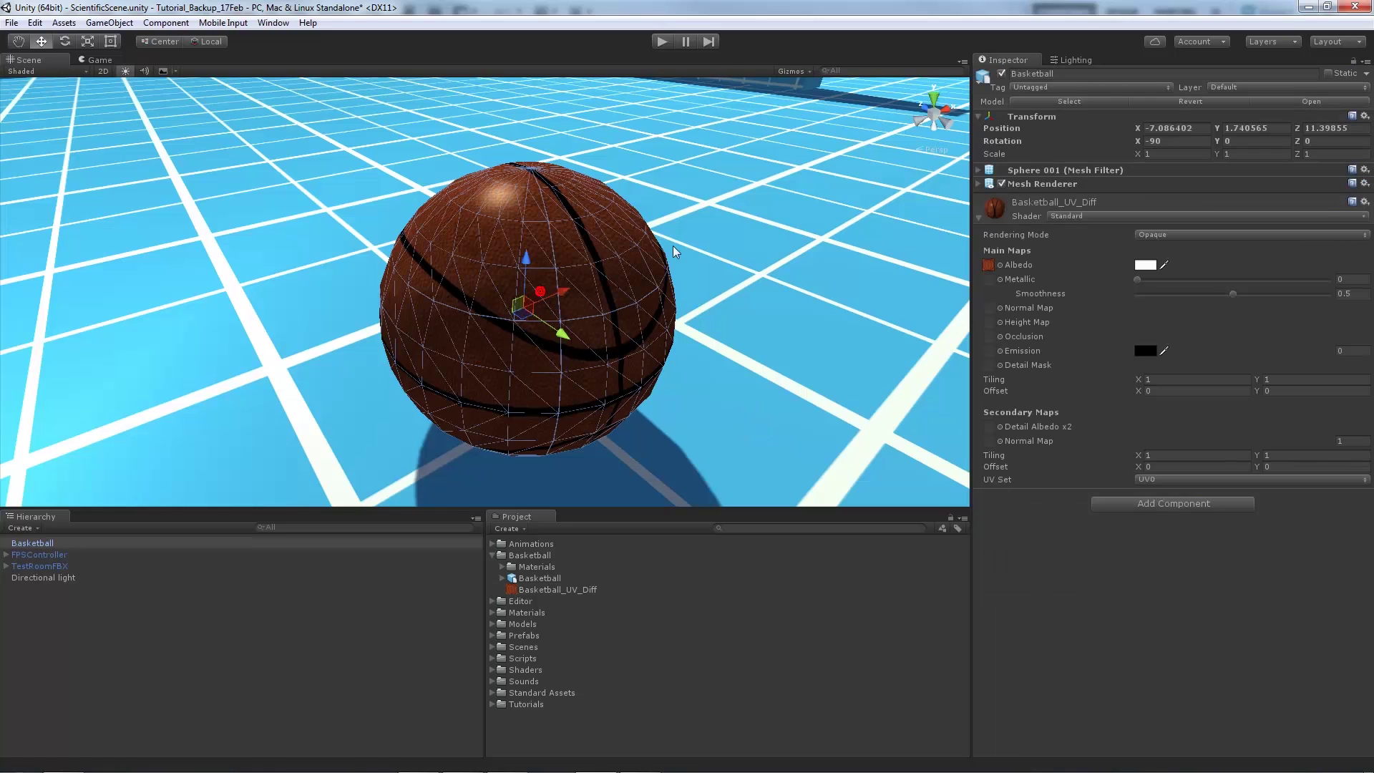
Step: Frame the ball, expand its Mesh Renderer, and switch Cast Shadows Off then back On
{"action": "key", "text": "f"}
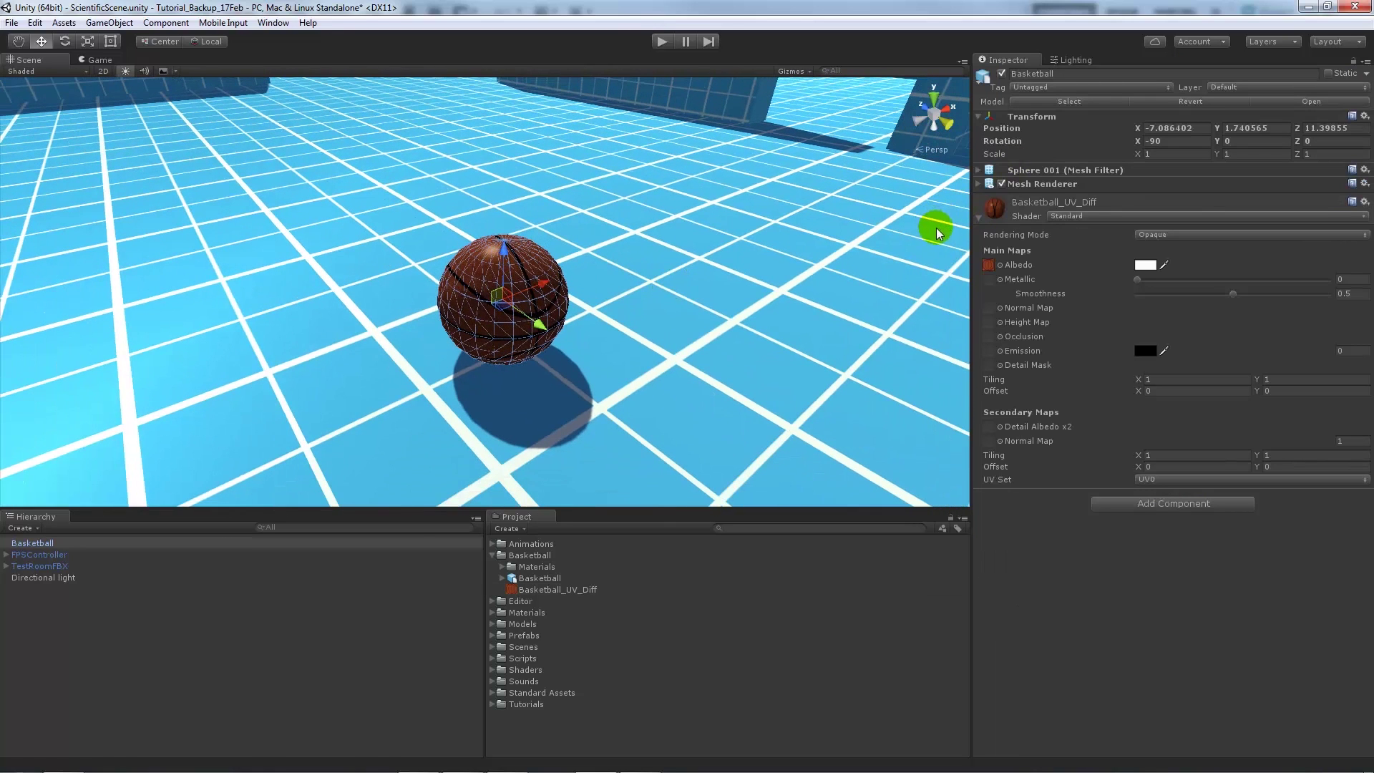
{"action": "left_click", "coordinate": [1106, 206]}
{"action": "left_click", "coordinate": [978, 184]}
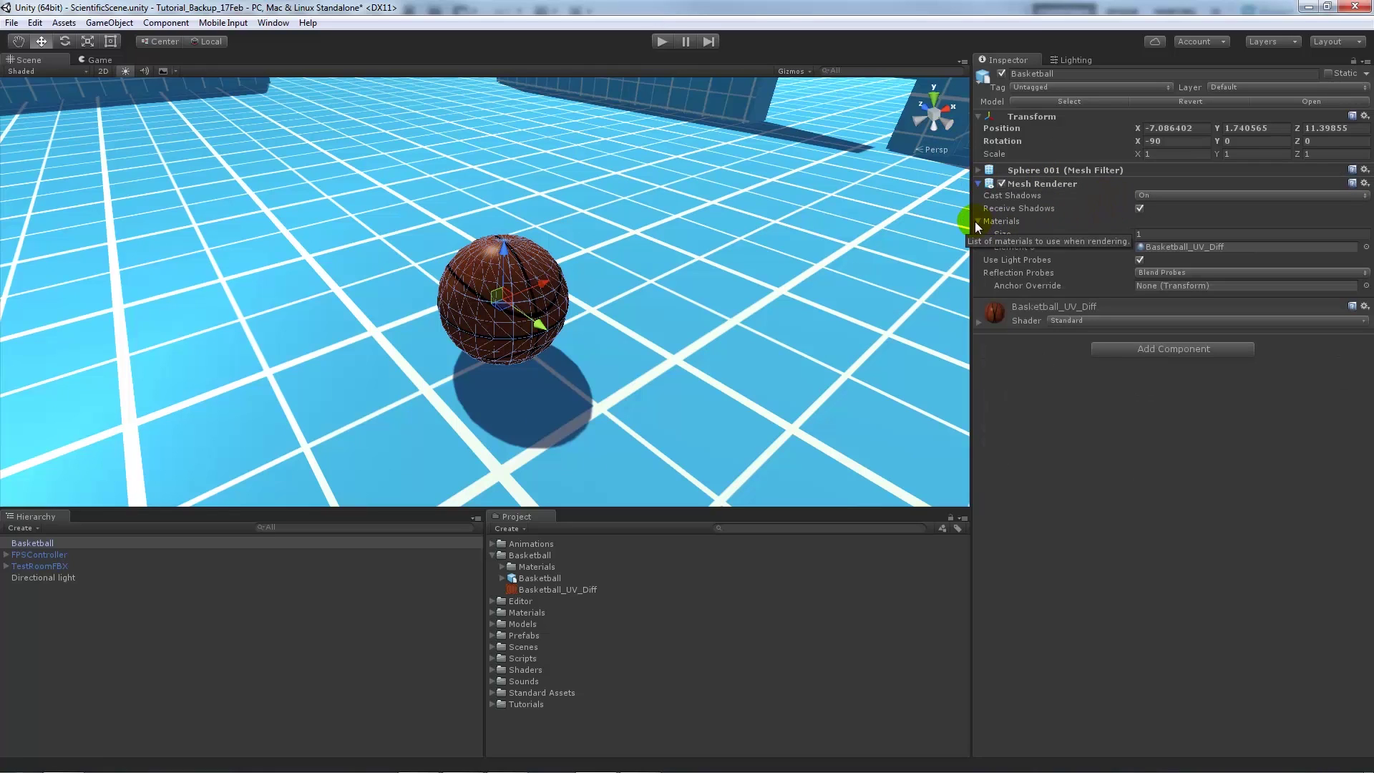
{"action": "left_click", "coordinate": [1154, 196]}
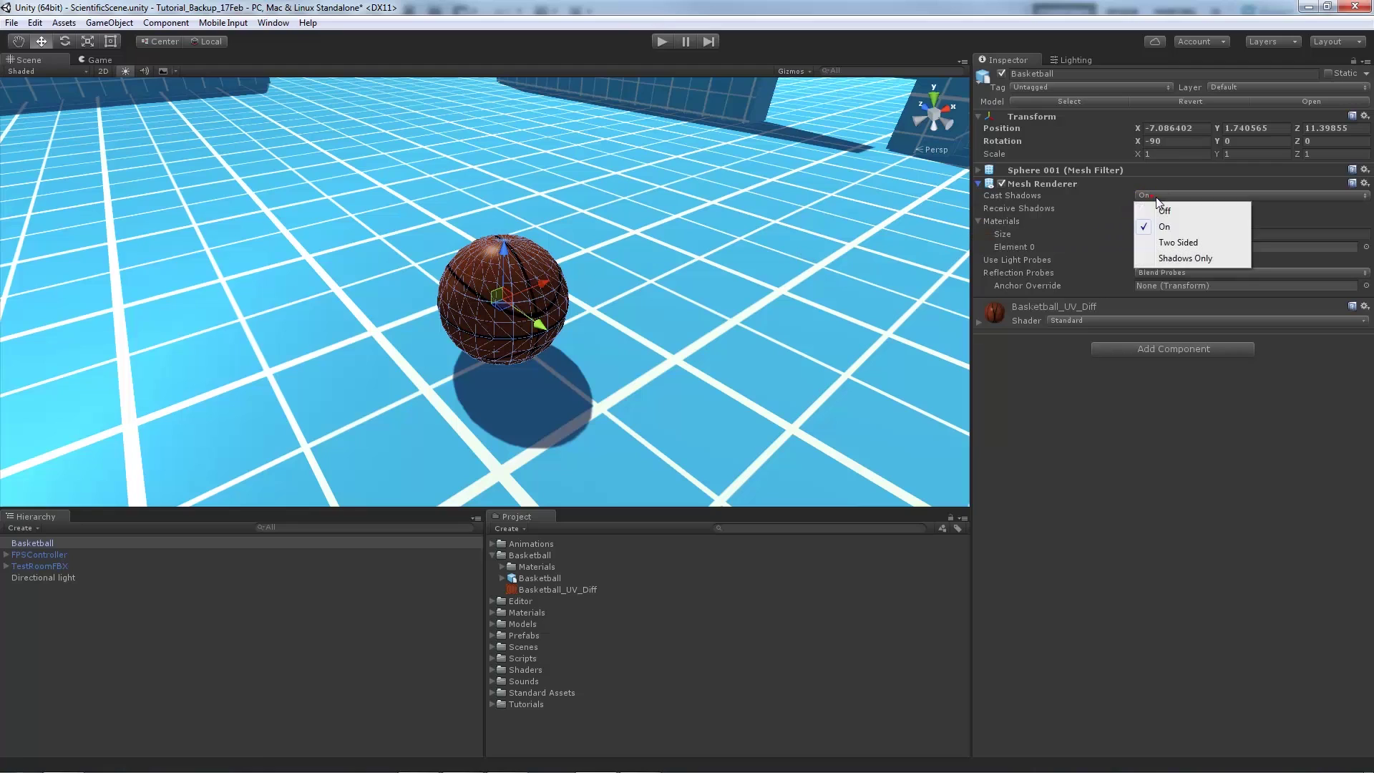
{"action": "left_click", "coordinate": [1164, 212]}
{"action": "left_click", "coordinate": [1164, 197]}
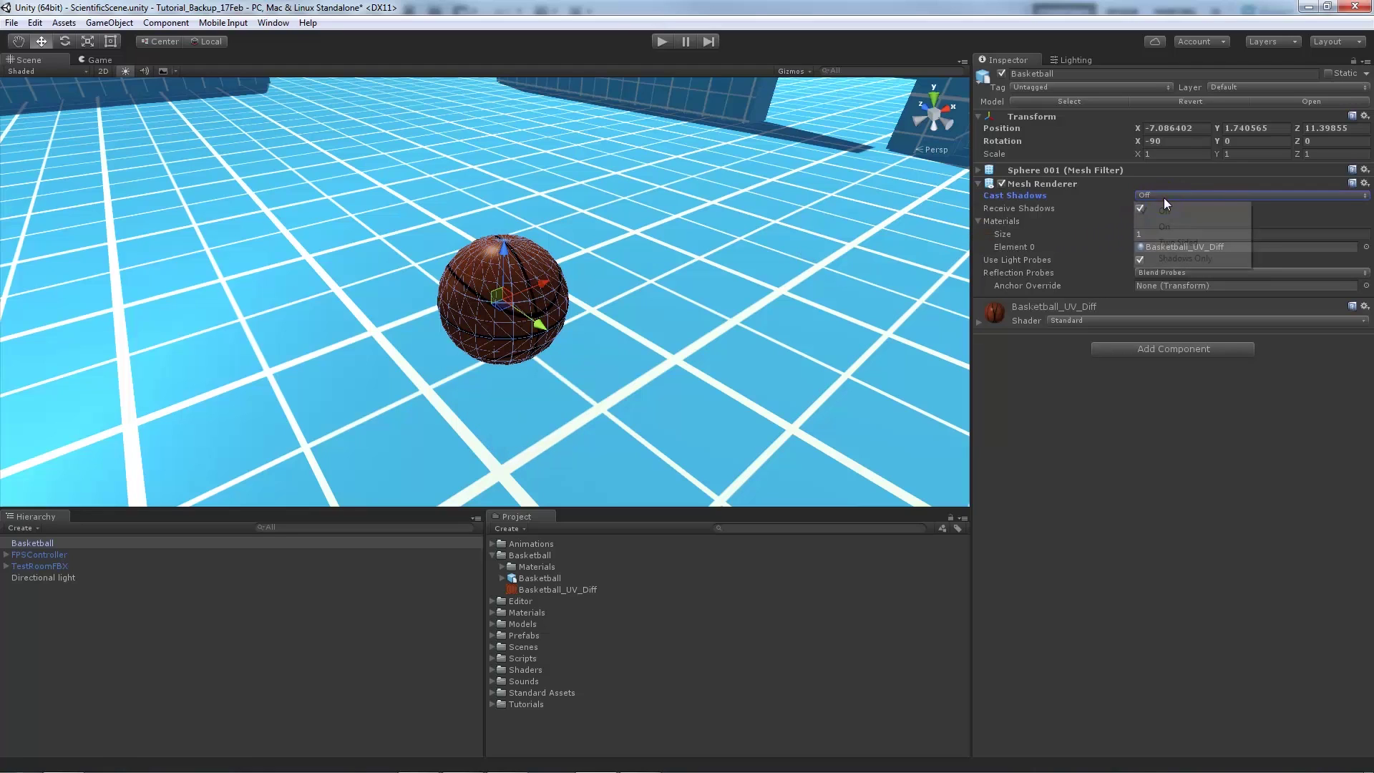
{"action": "left_click", "coordinate": [1165, 227]}
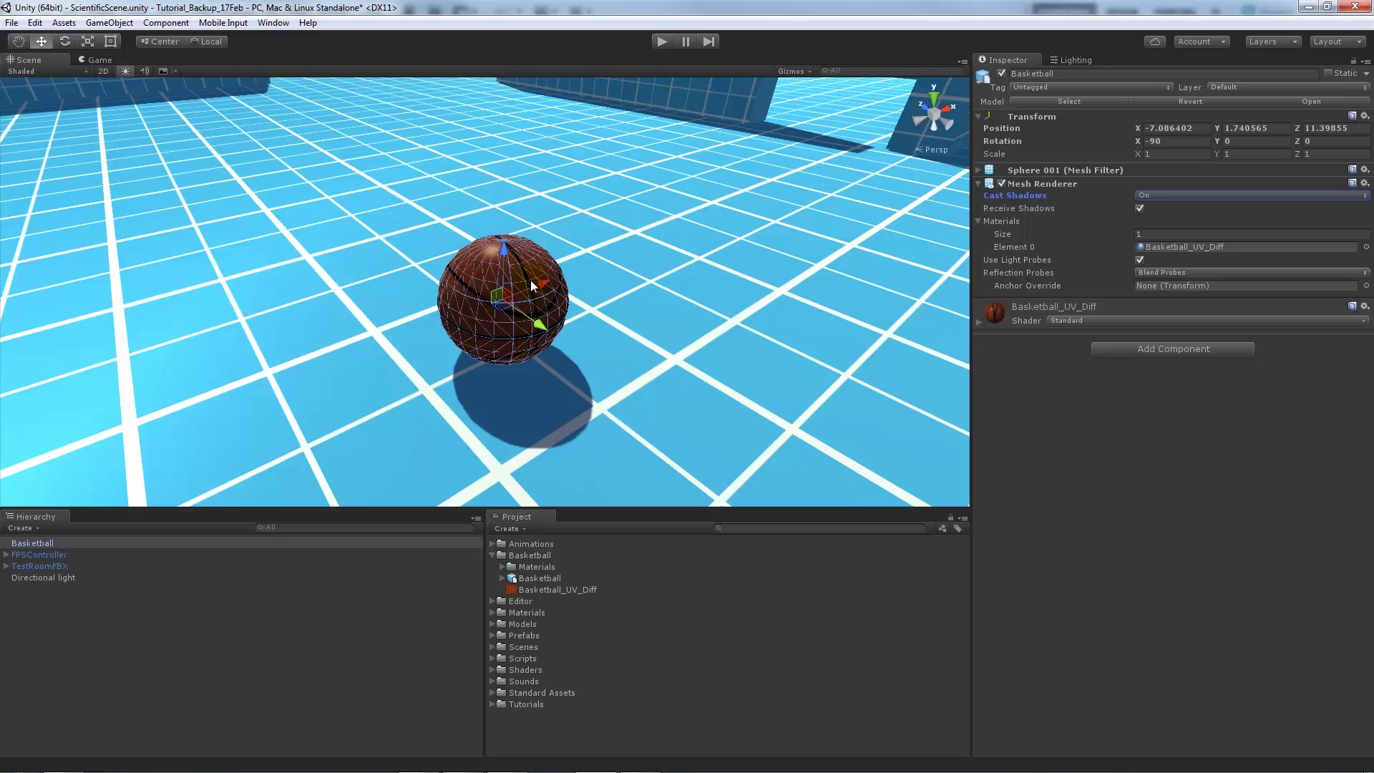
Step: Toggle Receive Shadows and Cast Shadows again, finishing with Cast Shadows On
{"action": "left_click", "coordinate": [1161, 194]}
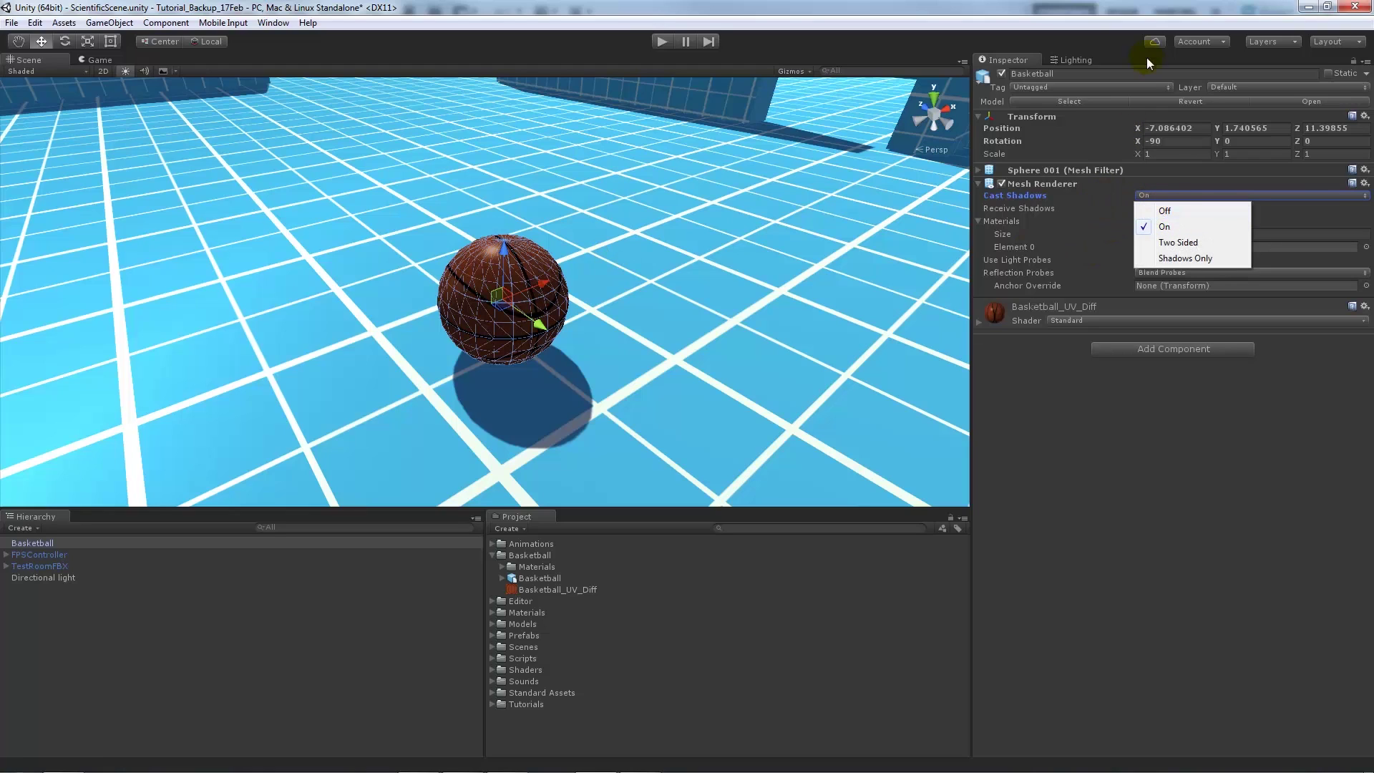
{"action": "left_click", "coordinate": [1133, 22]}
{"action": "left_click", "coordinate": [1139, 209]}
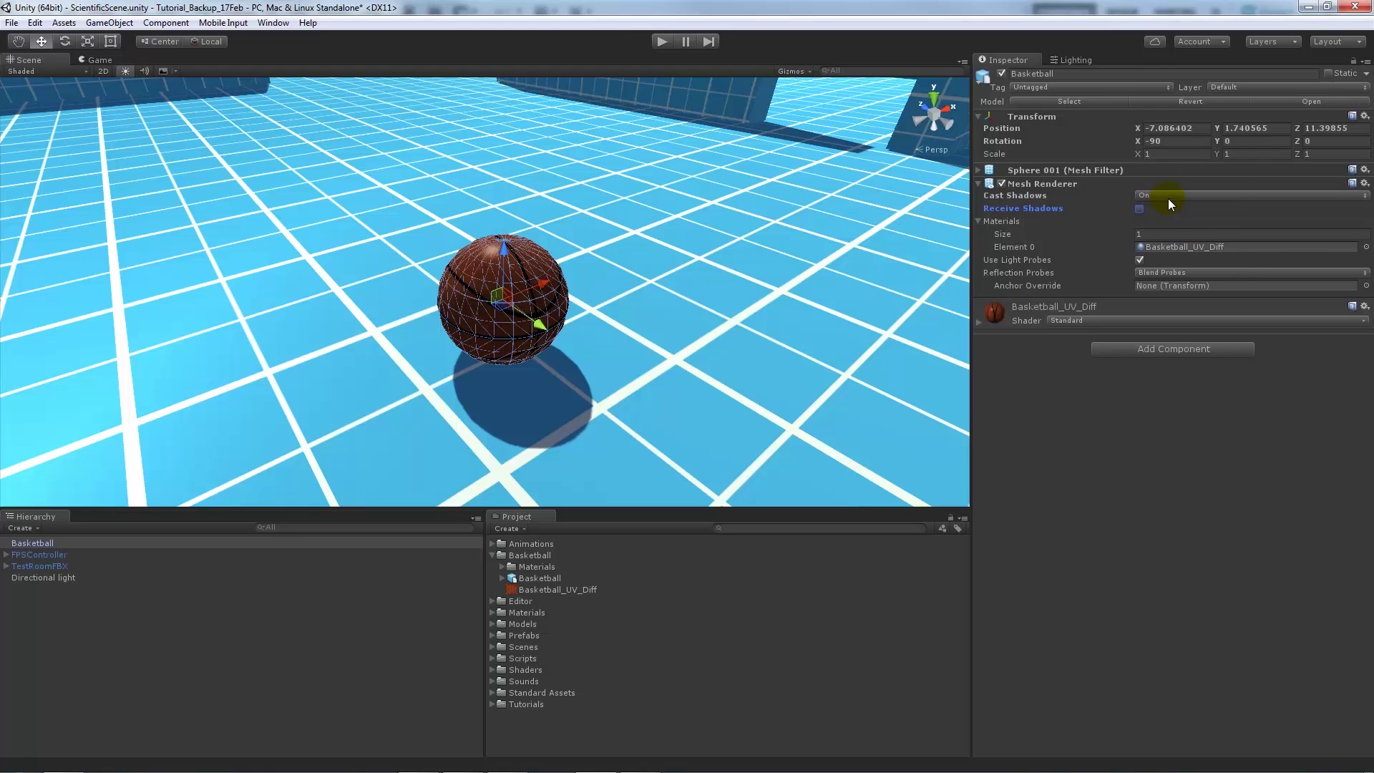
{"action": "left_click", "coordinate": [1170, 196]}
{"action": "left_click", "coordinate": [1174, 207]}
{"action": "left_click_drag", "start_coordinate": [685, 332], "coordinate": [647, 350], "text": "alt"}
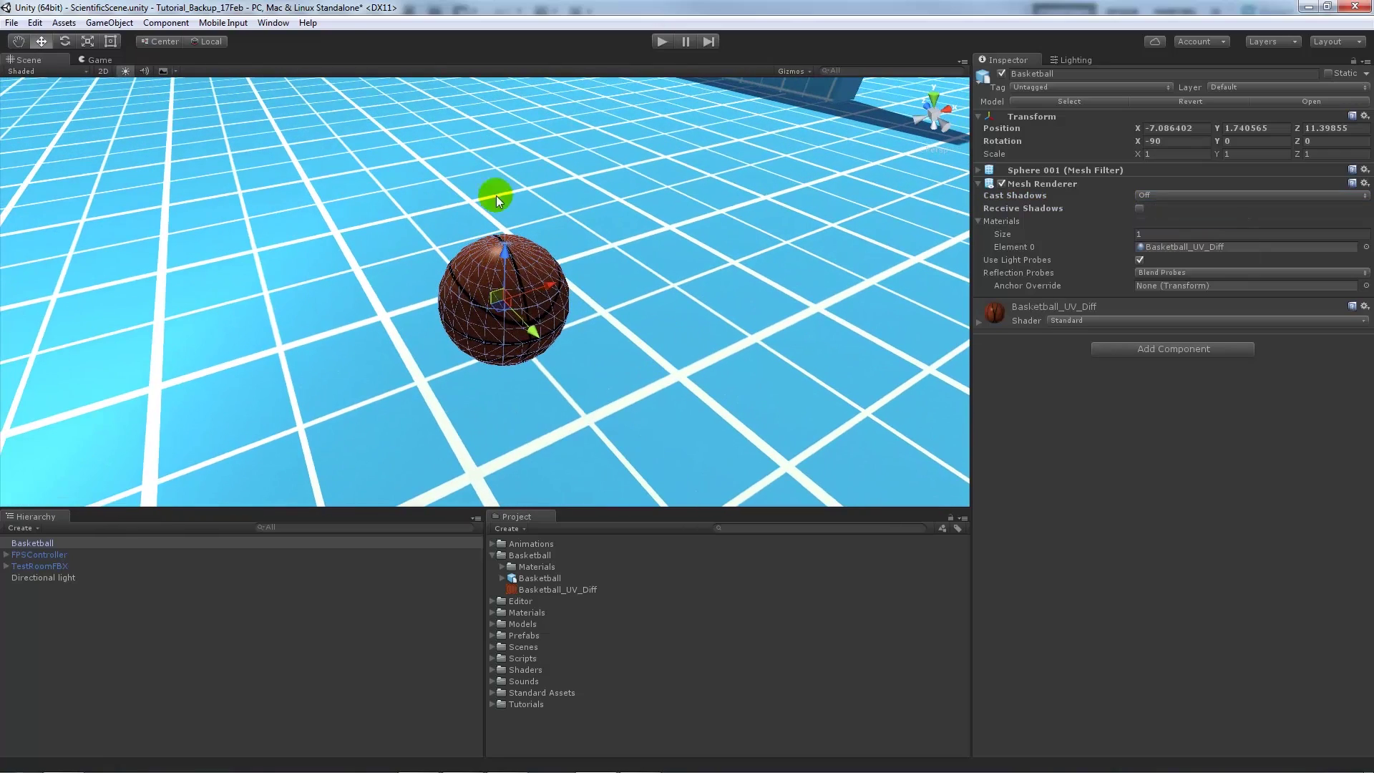
{"action": "left_click", "coordinate": [1144, 185]}
{"action": "left_click", "coordinate": [1141, 186]}
{"action": "left_click", "coordinate": [1145, 195]}
{"action": "left_click", "coordinate": [1149, 216]}
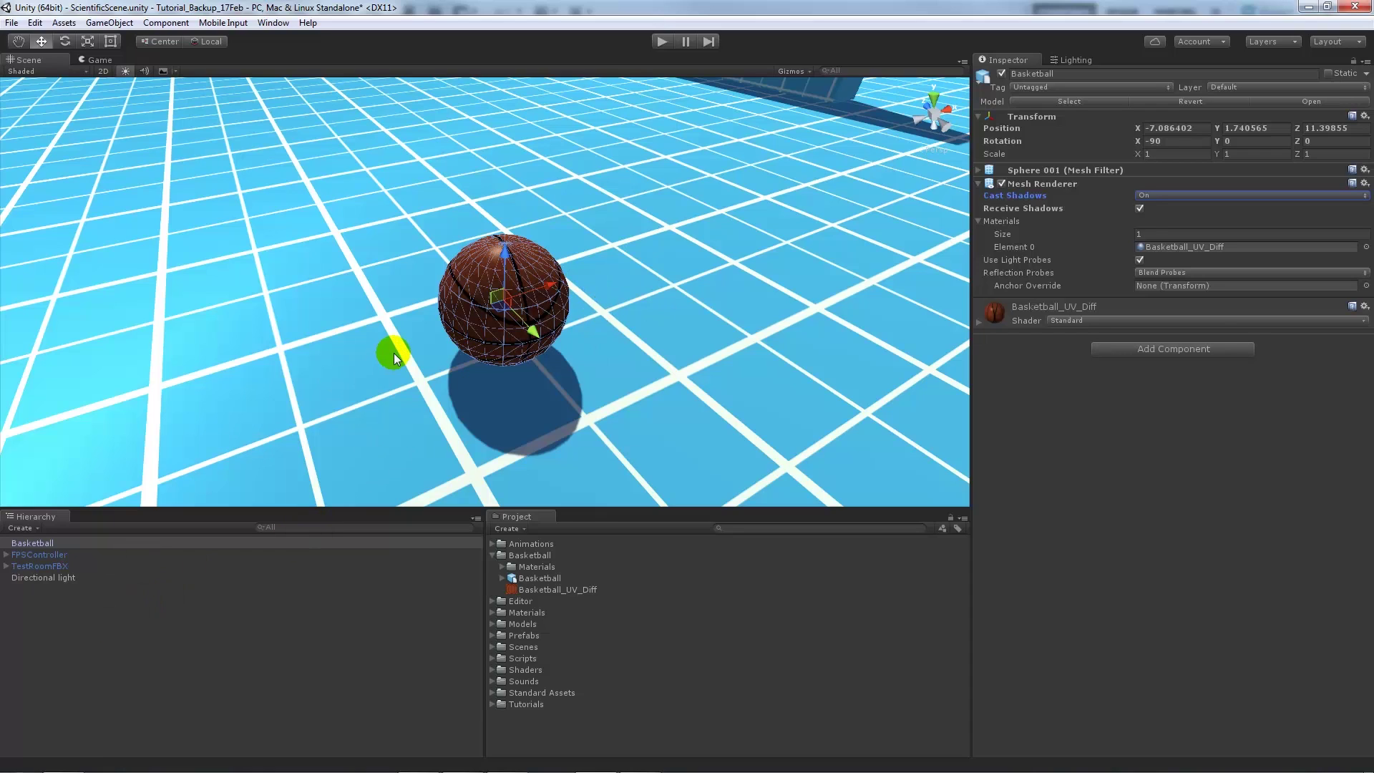
Step: Check the Basketball model's import settings, then select the Basketball object and open the Component menu
{"action": "left_click", "coordinate": [491, 555]}
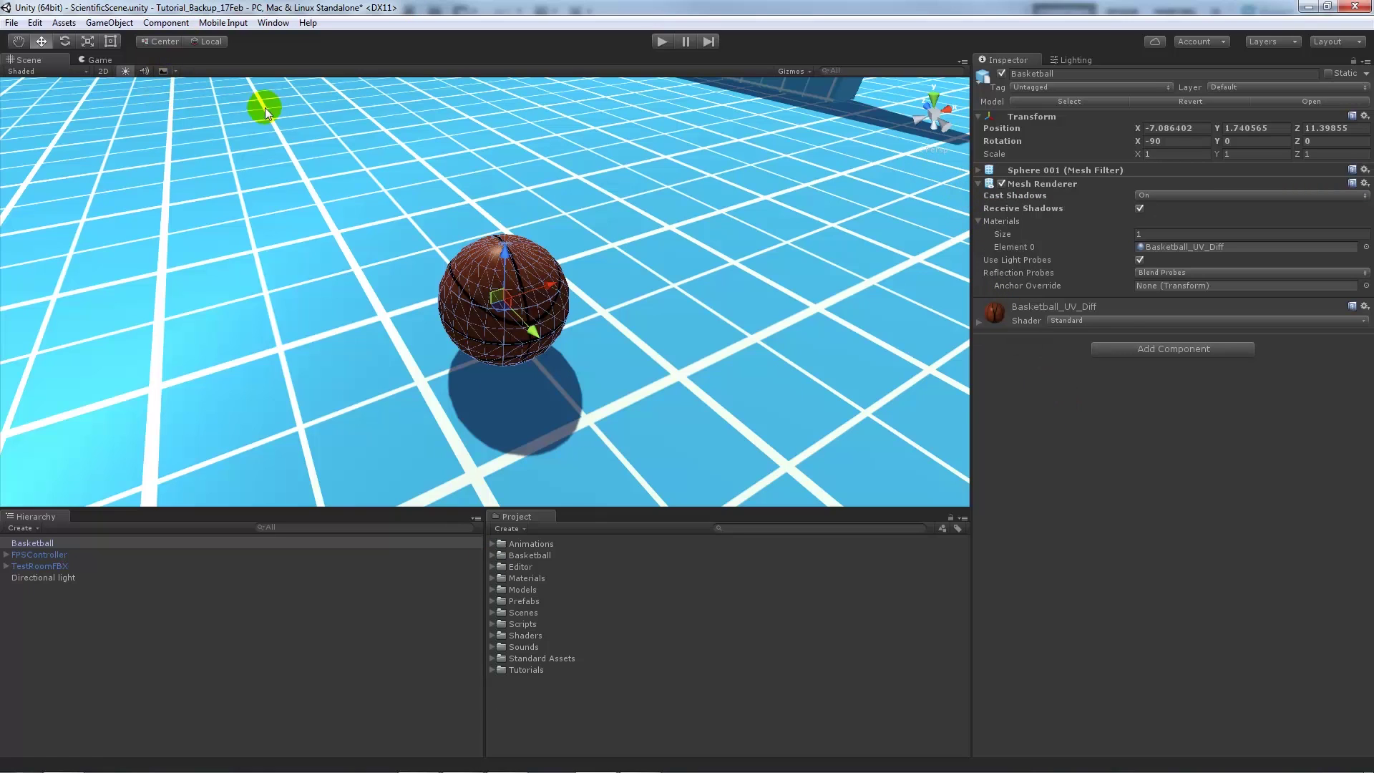
{"action": "left_click", "coordinate": [493, 556]}
{"action": "left_click", "coordinate": [533, 578]}
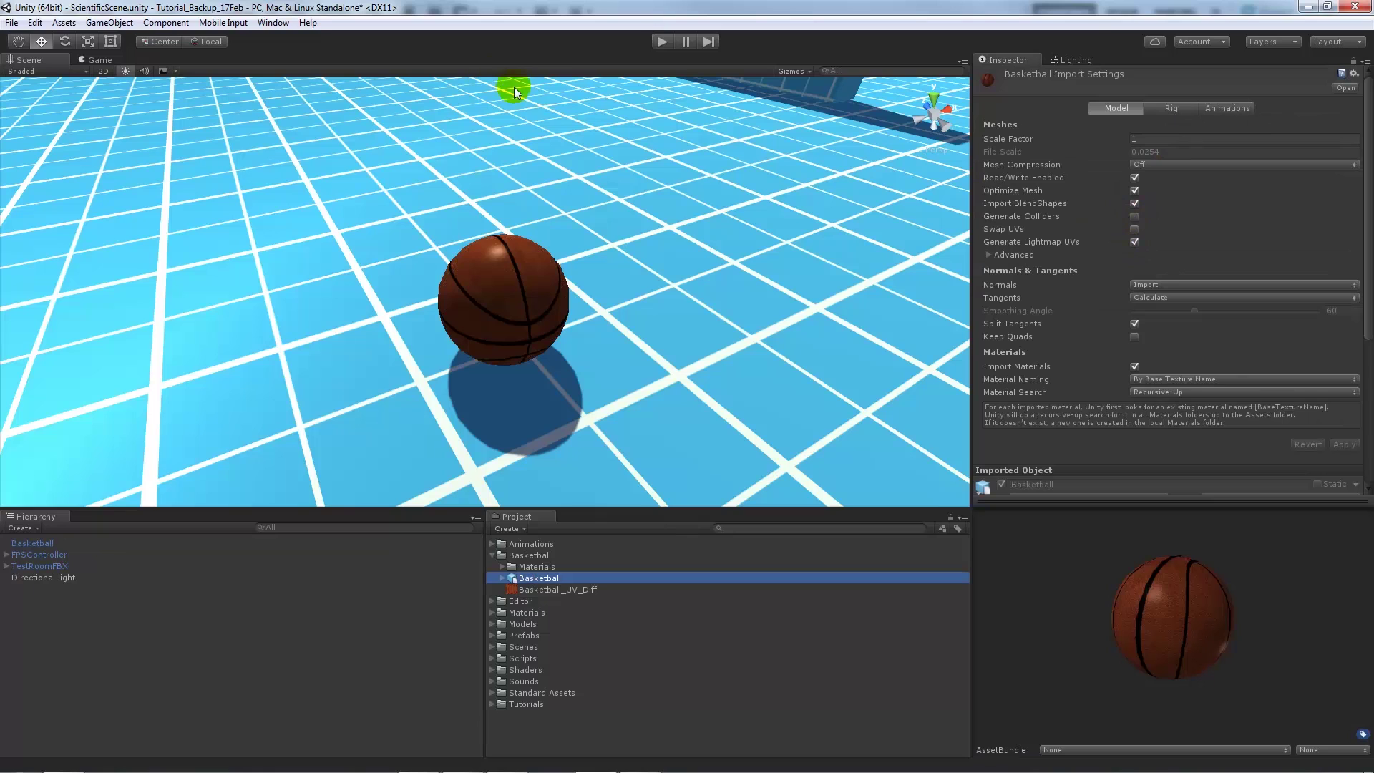
{"action": "left_click", "coordinate": [46, 542]}
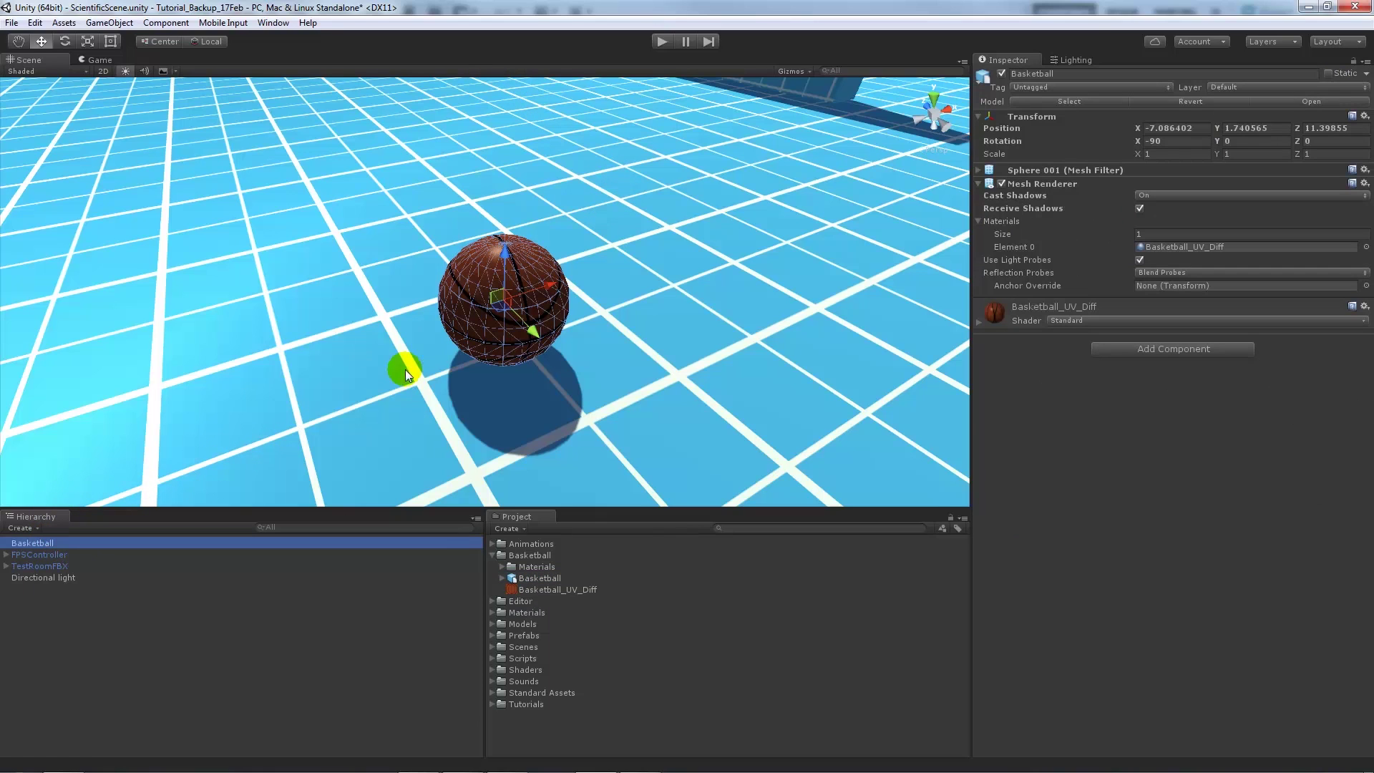
{"action": "left_click", "coordinate": [166, 22]}
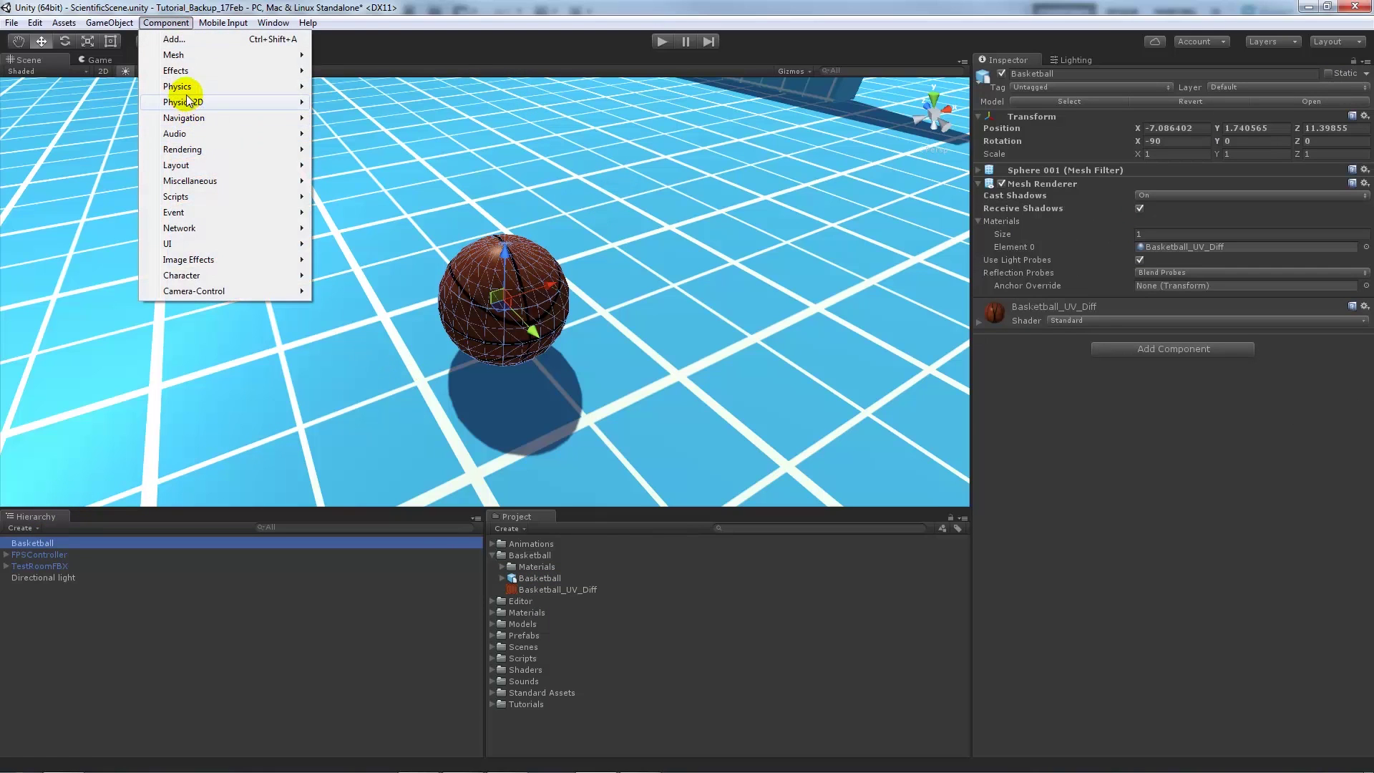
Step: Add a Sphere Collider (radius 0.7976037) to the basketball and orbit around it to check the fit
{"action": "mouse_move", "coordinate": [192, 93]}
{"action": "left_click", "coordinate": [356, 139]}
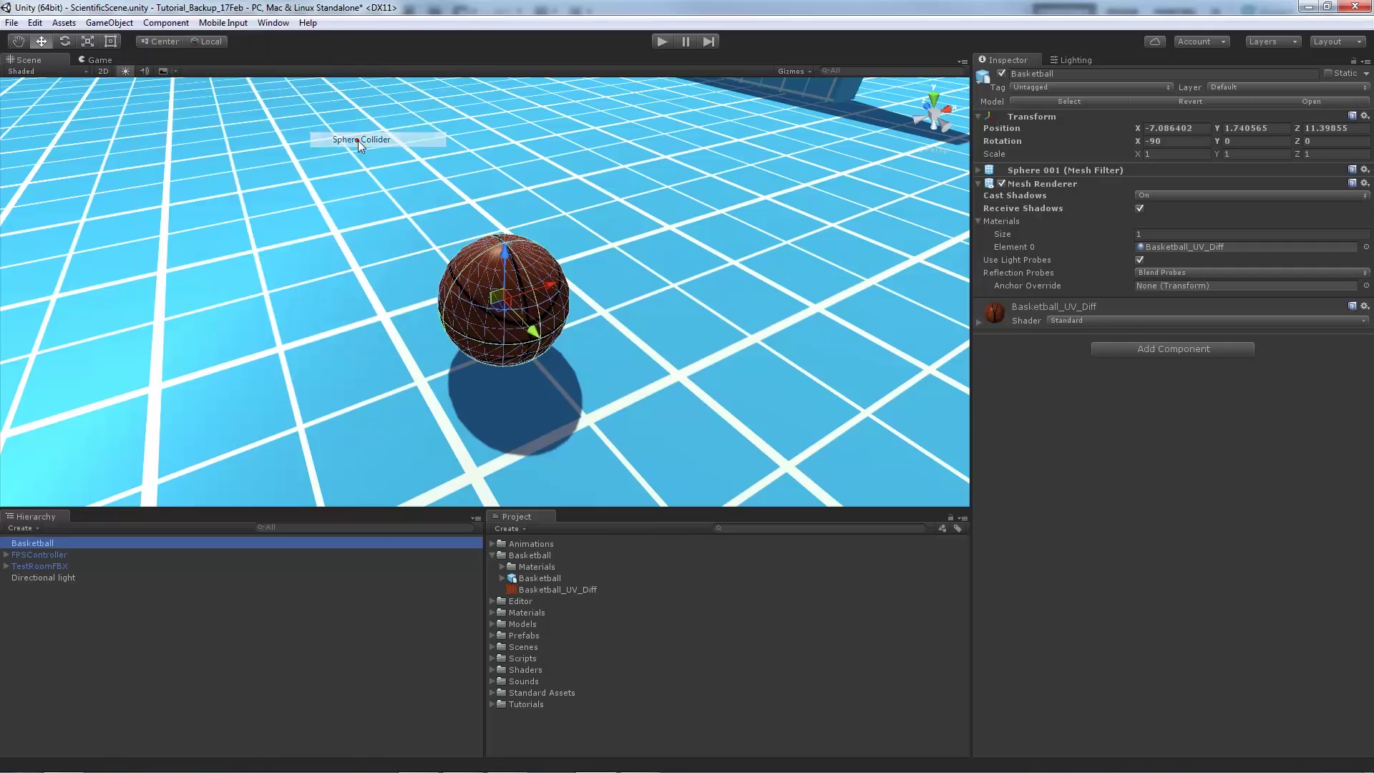
{"action": "left_click_drag", "start_coordinate": [497, 337], "coordinate": [449, 340], "text": "alt"}
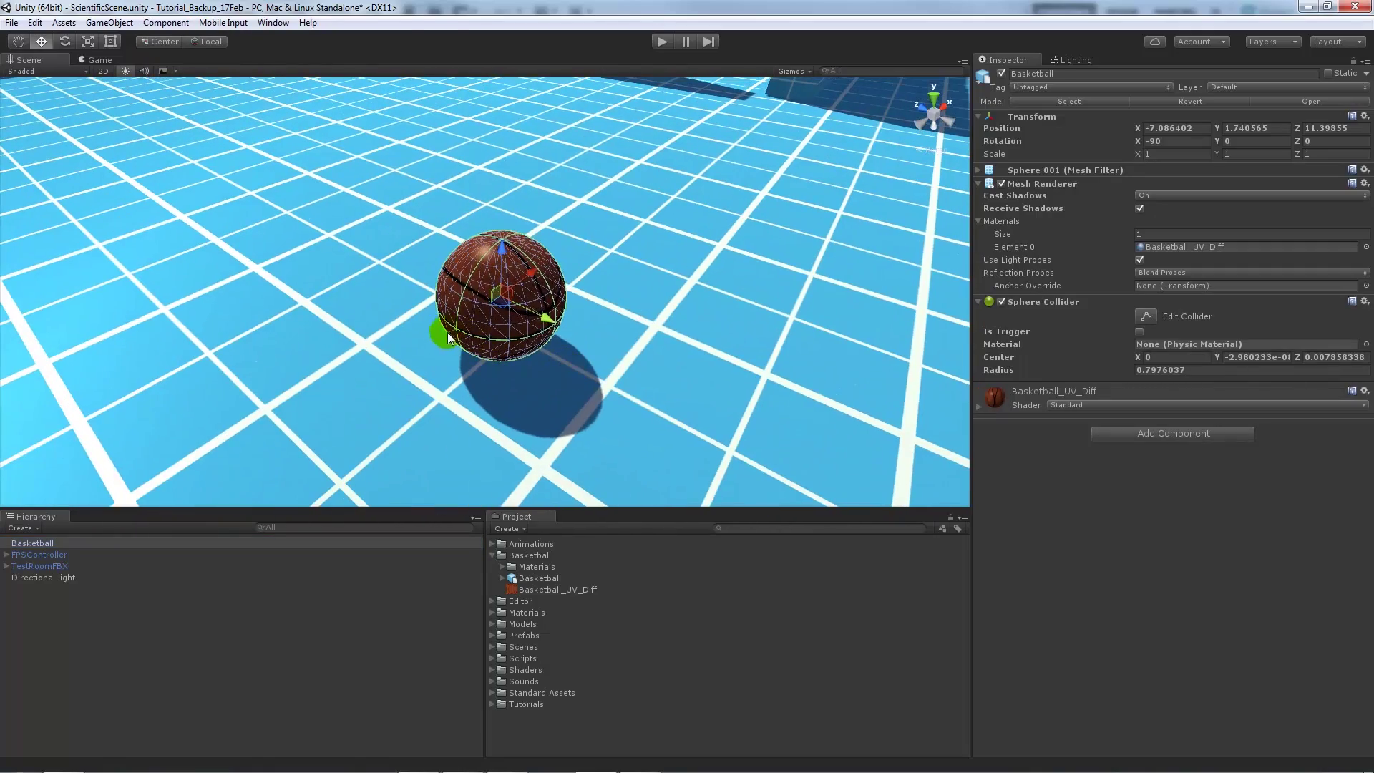
{"action": "left_click_drag", "start_coordinate": [544, 272], "coordinate": [469, 352], "text": "alt"}
{"action": "scroll", "coordinate": [556, 276], "scroll_direction": "up", "scroll_amount": 3}
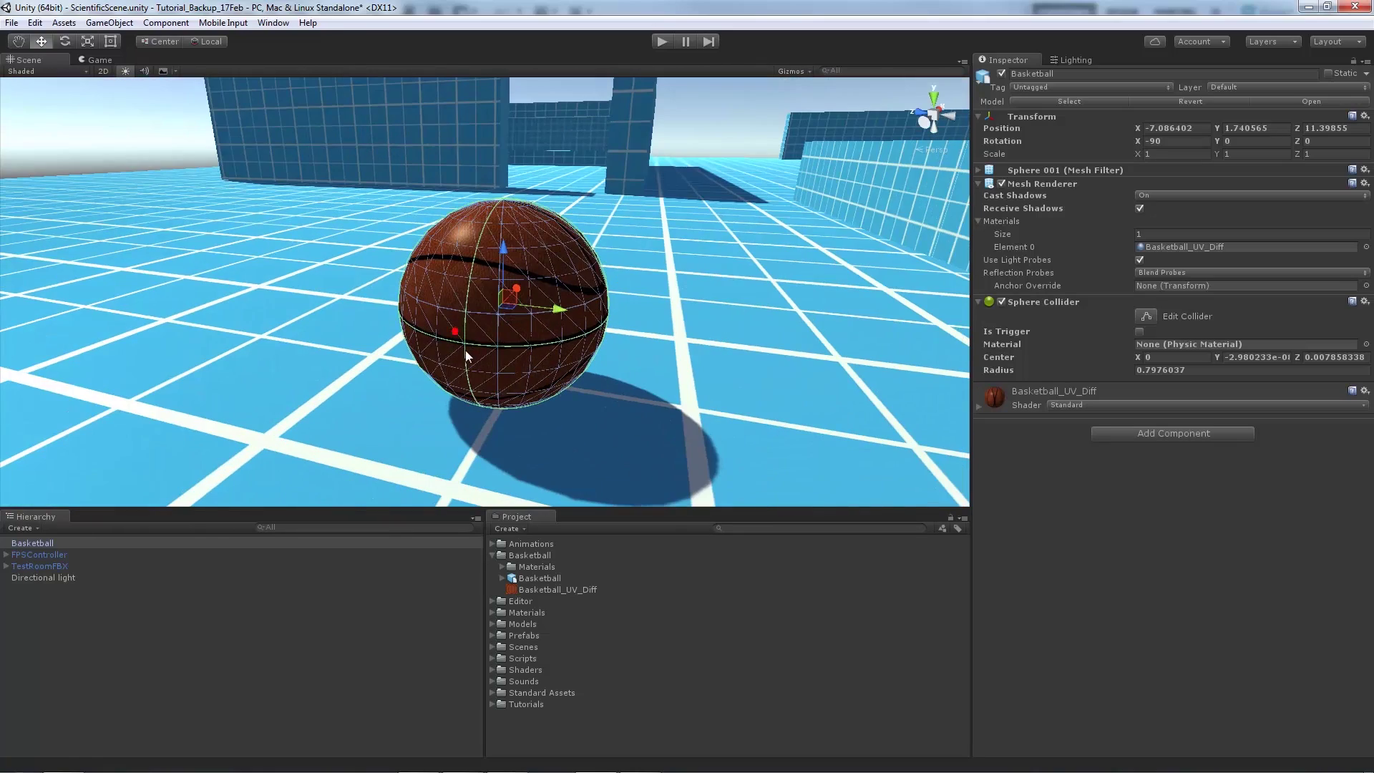
{"action": "left_click_drag", "start_coordinate": [611, 239], "coordinate": [436, 363], "text": "alt"}
{"action": "left_click_drag", "start_coordinate": [603, 350], "coordinate": [556, 304], "text": "alt"}
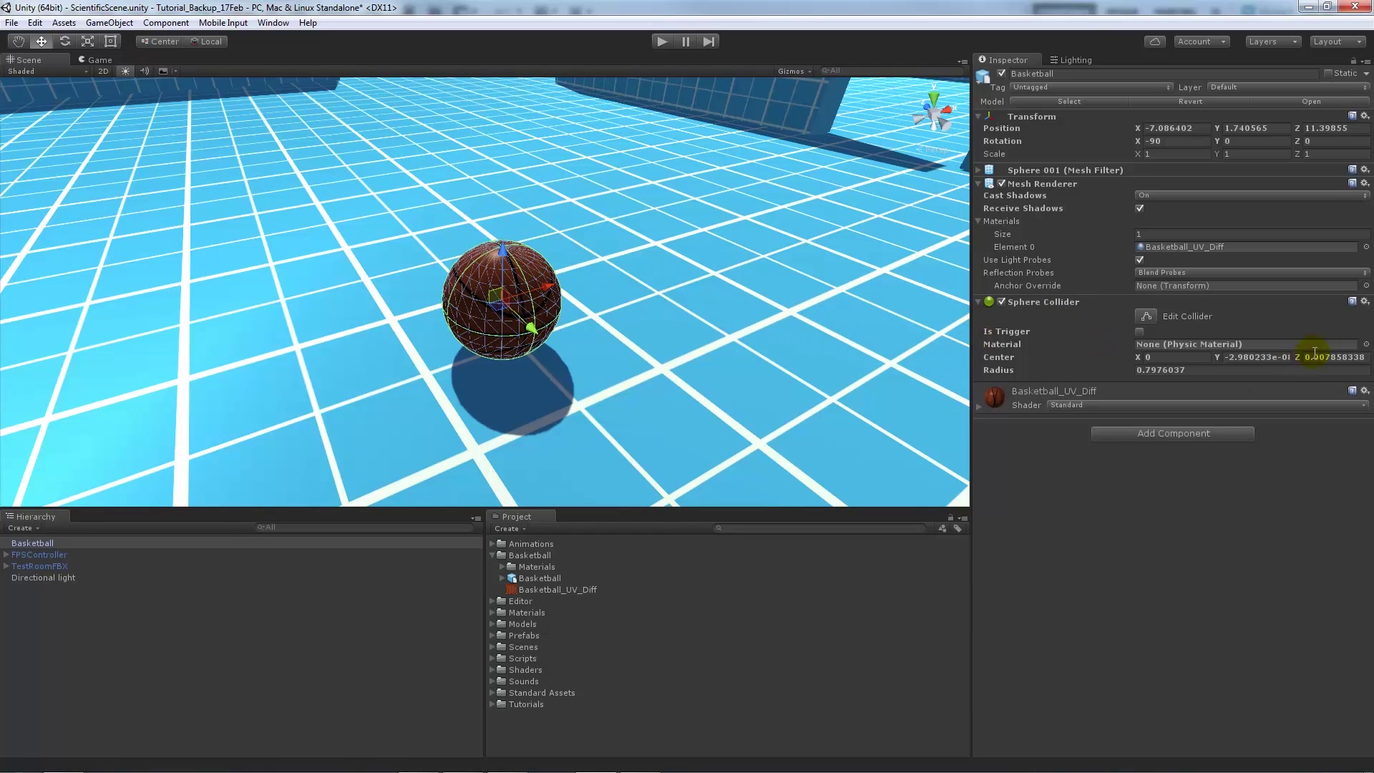
Step: Remove the basketball's Sphere Collider and add a Box Collider in its place
{"action": "left_click", "coordinate": [1365, 302]}
{"action": "left_click", "coordinate": [1277, 339]}
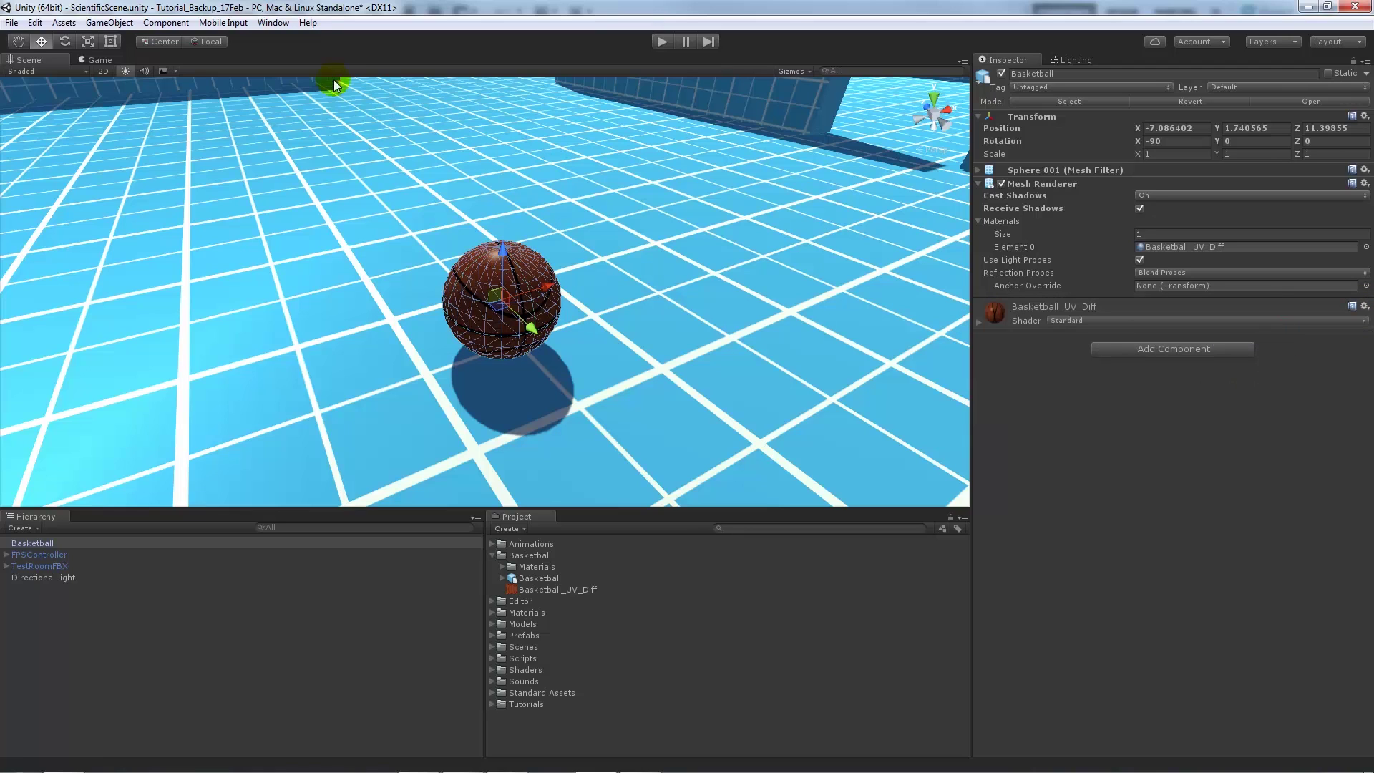
{"action": "left_click", "coordinate": [183, 26]}
{"action": "mouse_move", "coordinate": [214, 87]}
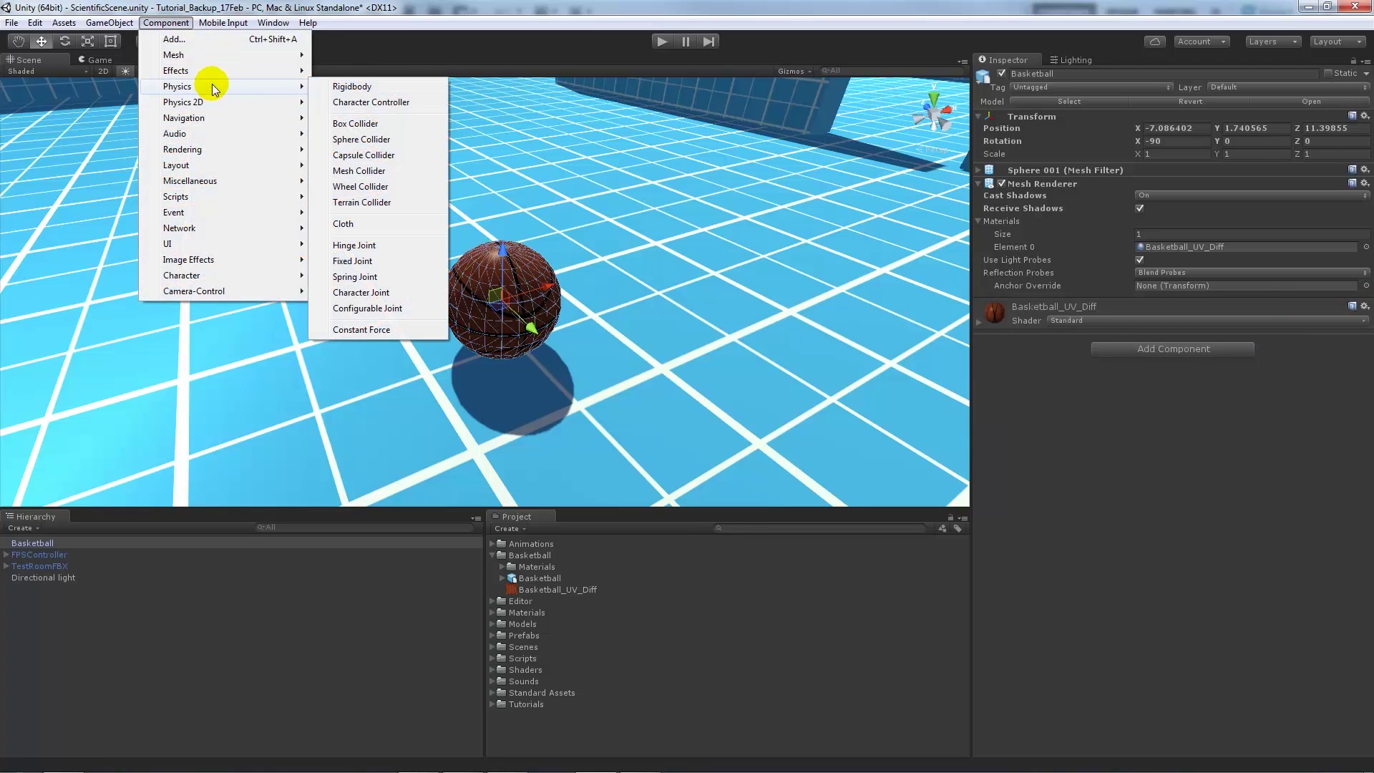
{"action": "left_click", "coordinate": [356, 123]}
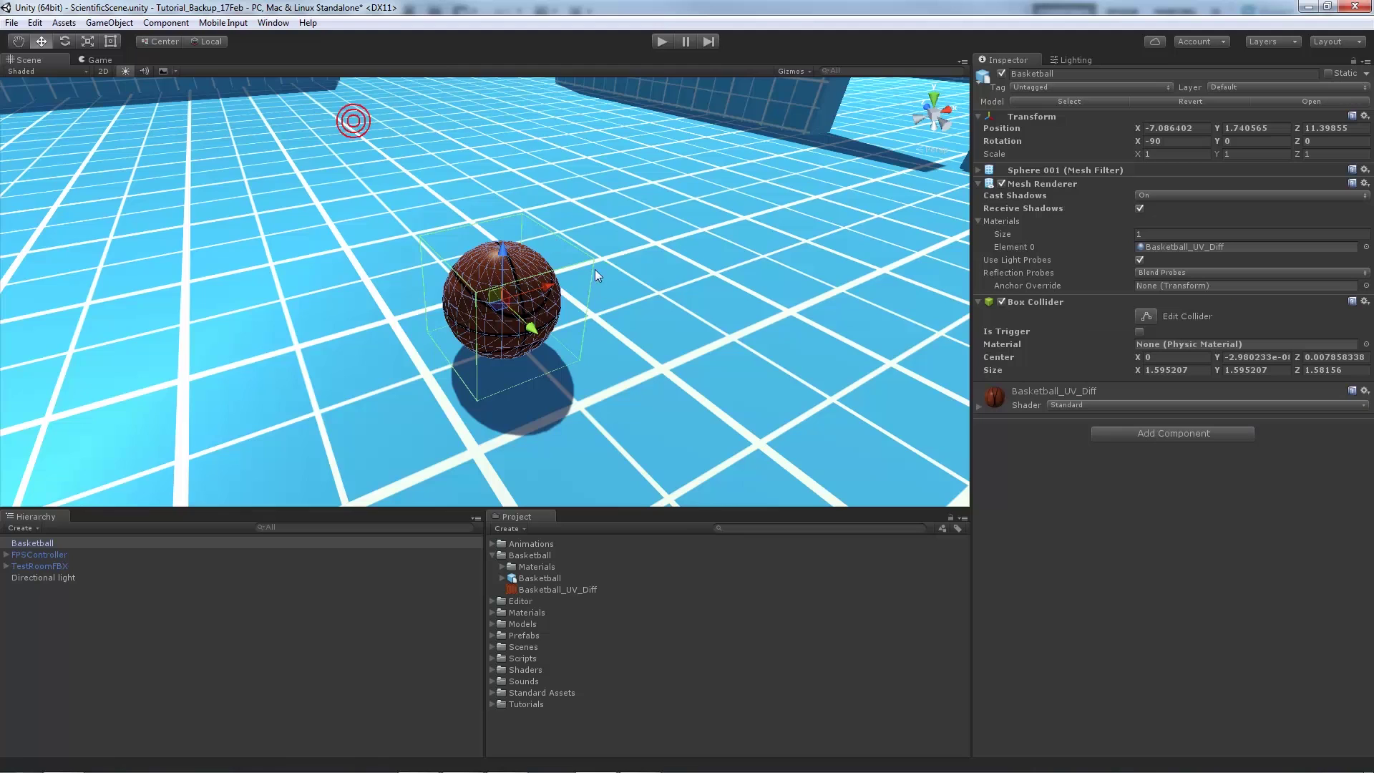
{"action": "mouse_move", "coordinate": [595, 269]}
{"action": "left_mouse_down", "text": "alt"}
{"action": "mouse_move", "coordinate": [644, 257]}
{"action": "mouse_move", "coordinate": [613, 258]}
{"action": "left_mouse_up", "text": "alt"}
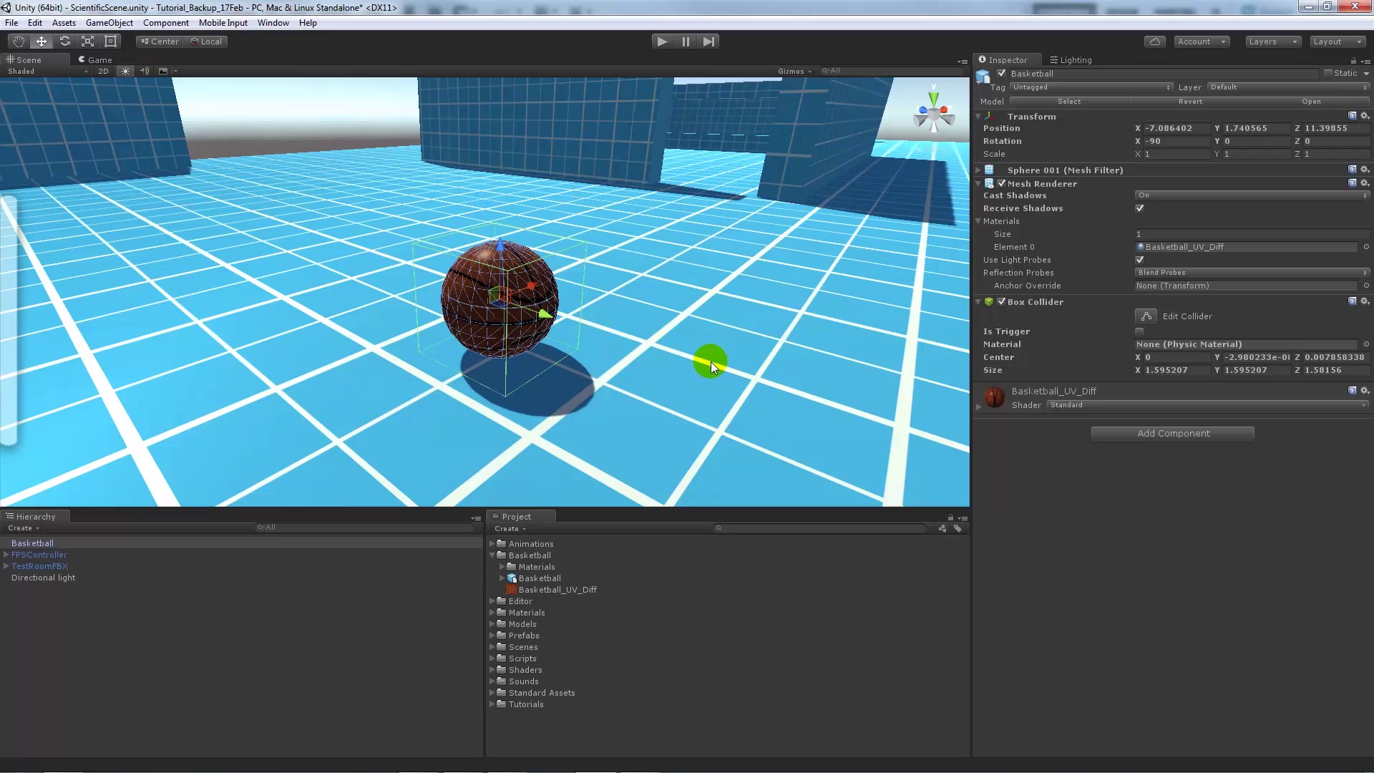
Step: Remove the Box Collider and add the Sphere Collider back to the basketball
{"action": "left_click", "coordinate": [1365, 302]}
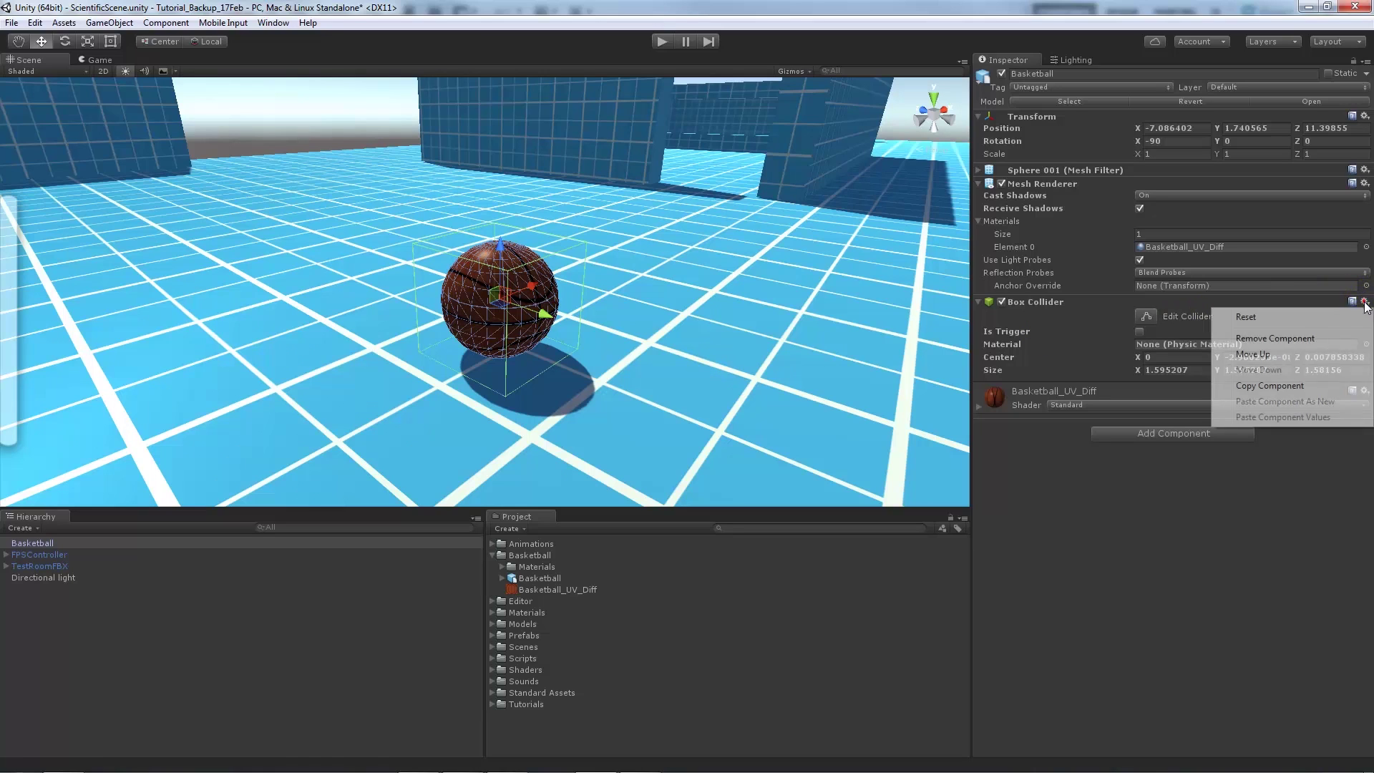
{"action": "left_click", "coordinate": [1257, 335]}
{"action": "left_click", "coordinate": [166, 22]}
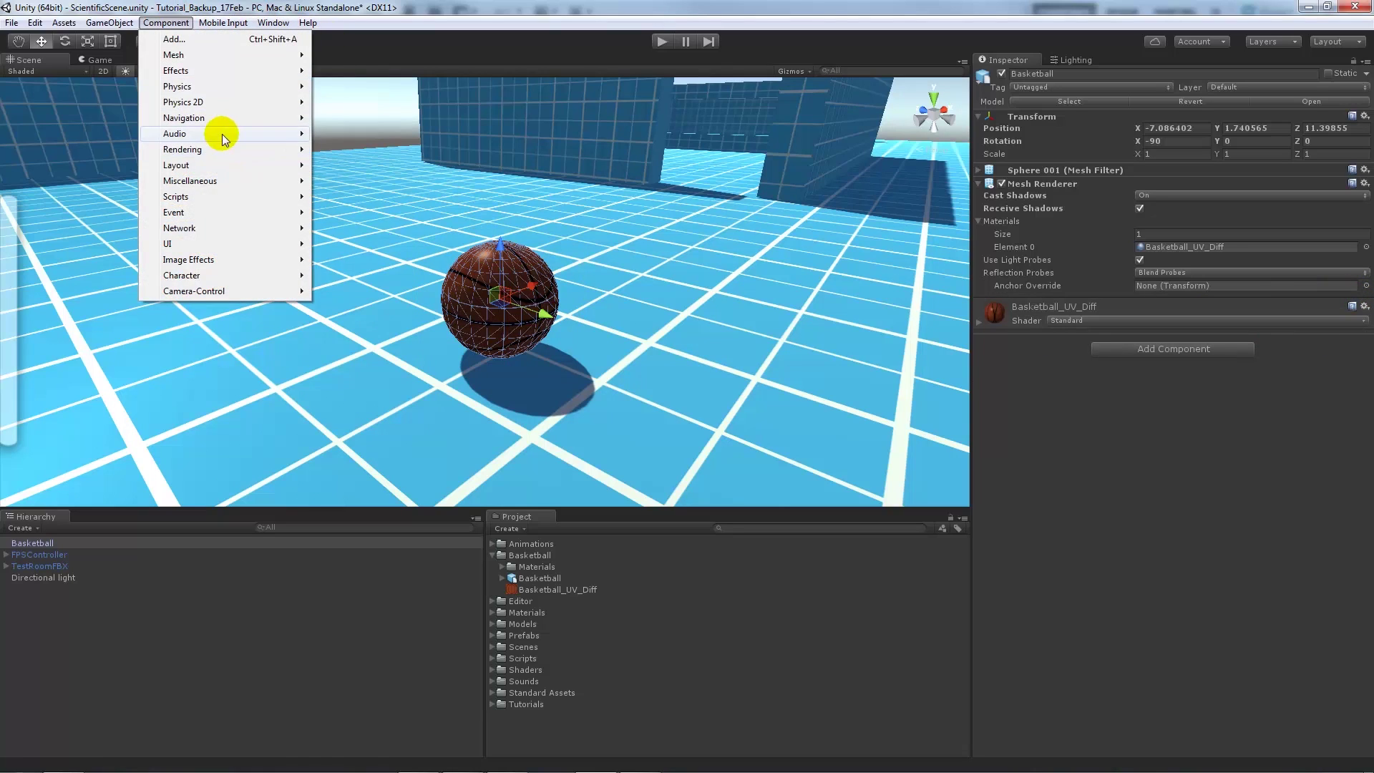
{"action": "mouse_move", "coordinate": [187, 102]}
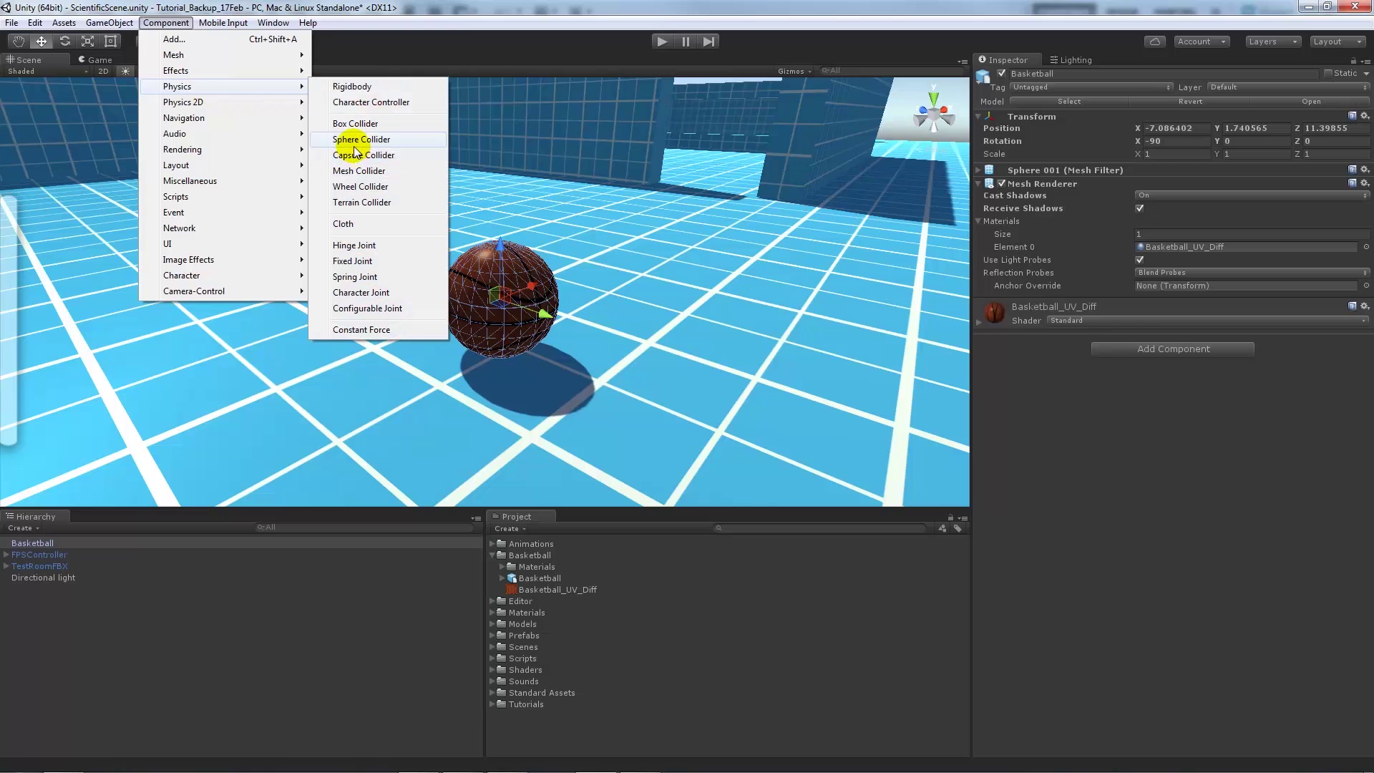
{"action": "left_click", "coordinate": [357, 141]}
{"action": "left_click_drag", "start_coordinate": [613, 270], "coordinate": [594, 327], "text": "alt"}
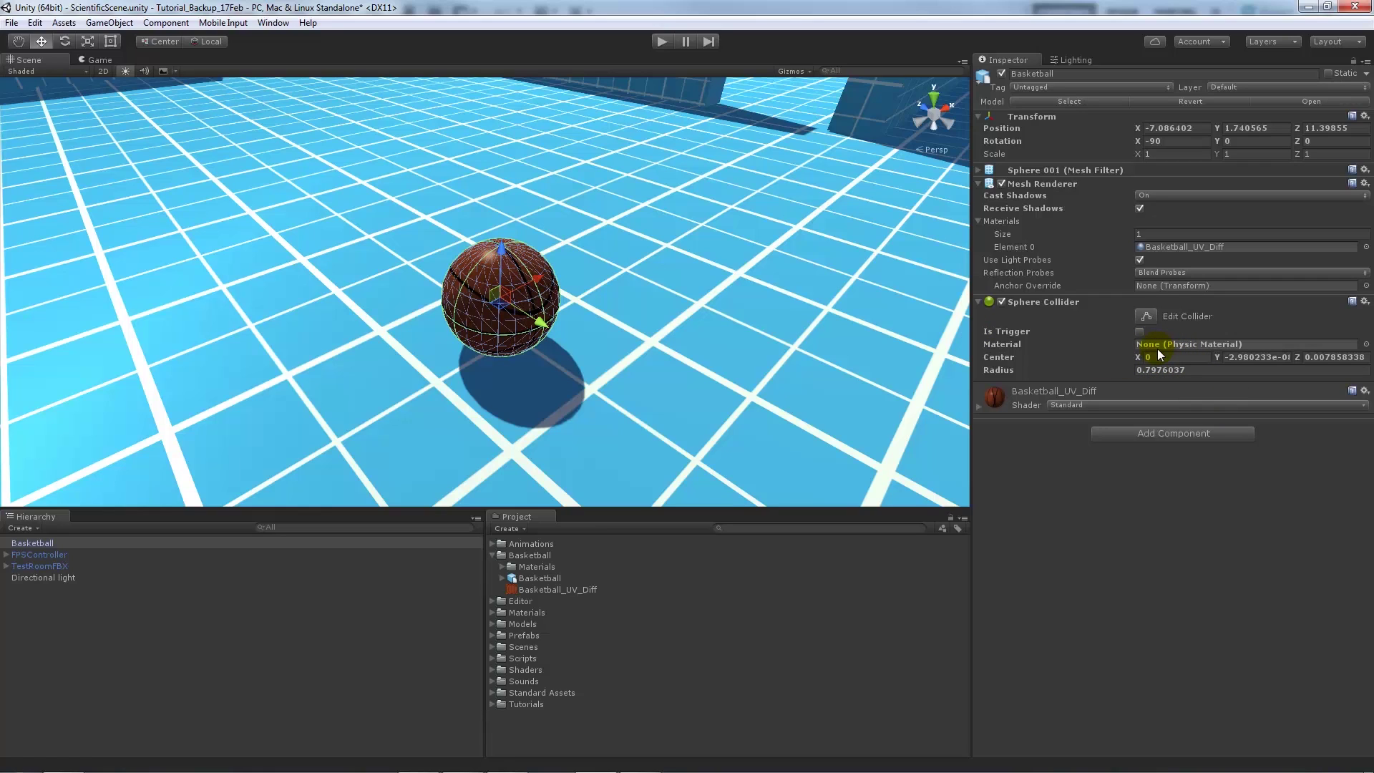
Step: Collapse the Basketball folder and select the asset's dependencies in the Project panel
{"action": "left_click", "coordinate": [684, 275]}
{"action": "left_click", "coordinate": [492, 555]}
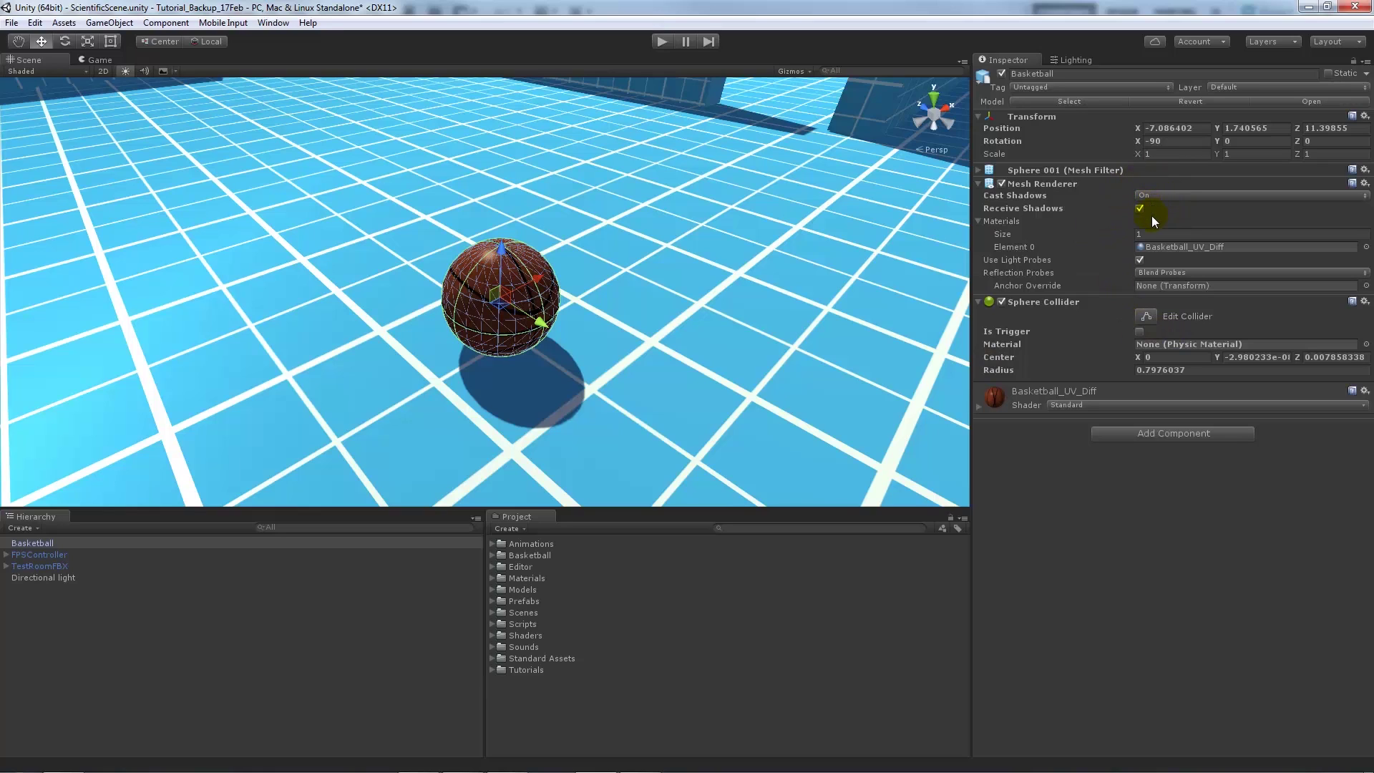
{"action": "right_click", "coordinate": [552, 711]}
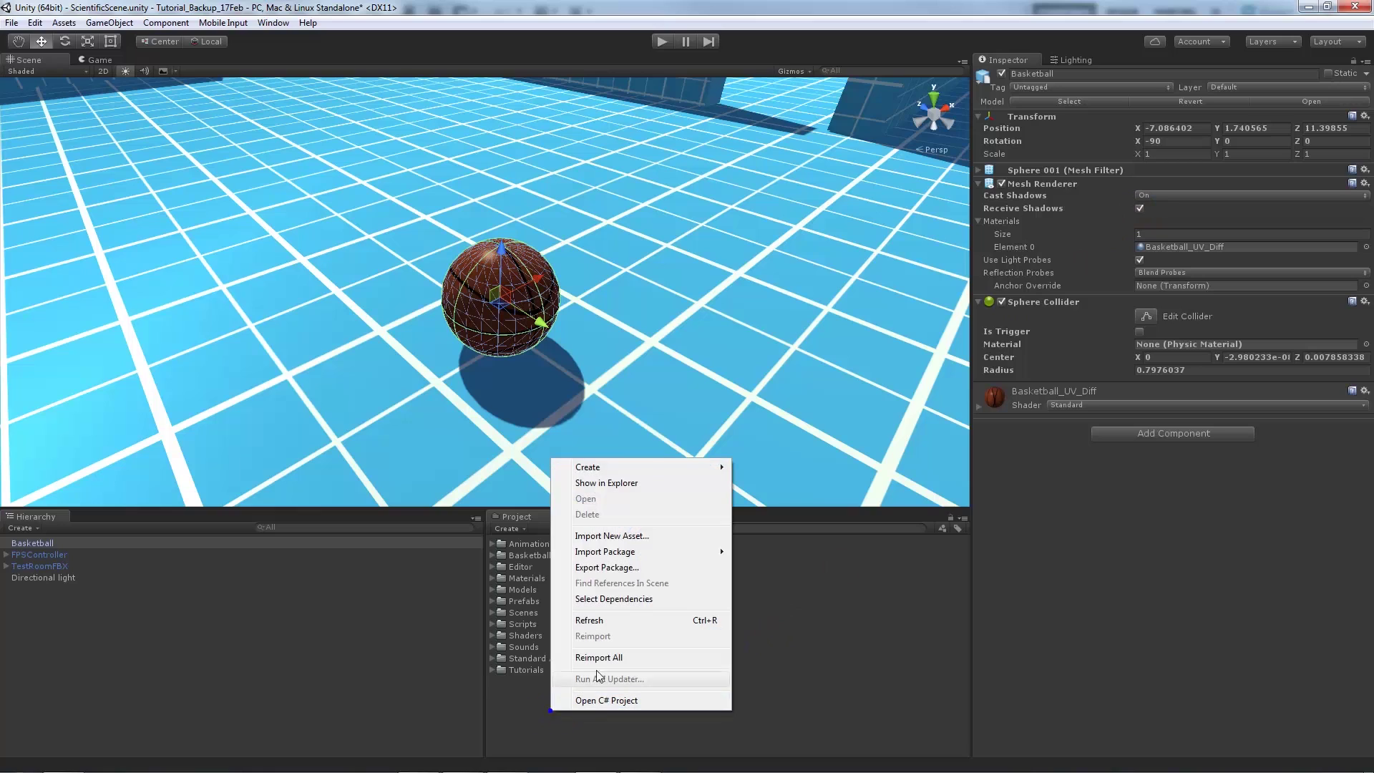
{"action": "left_click", "coordinate": [613, 599]}
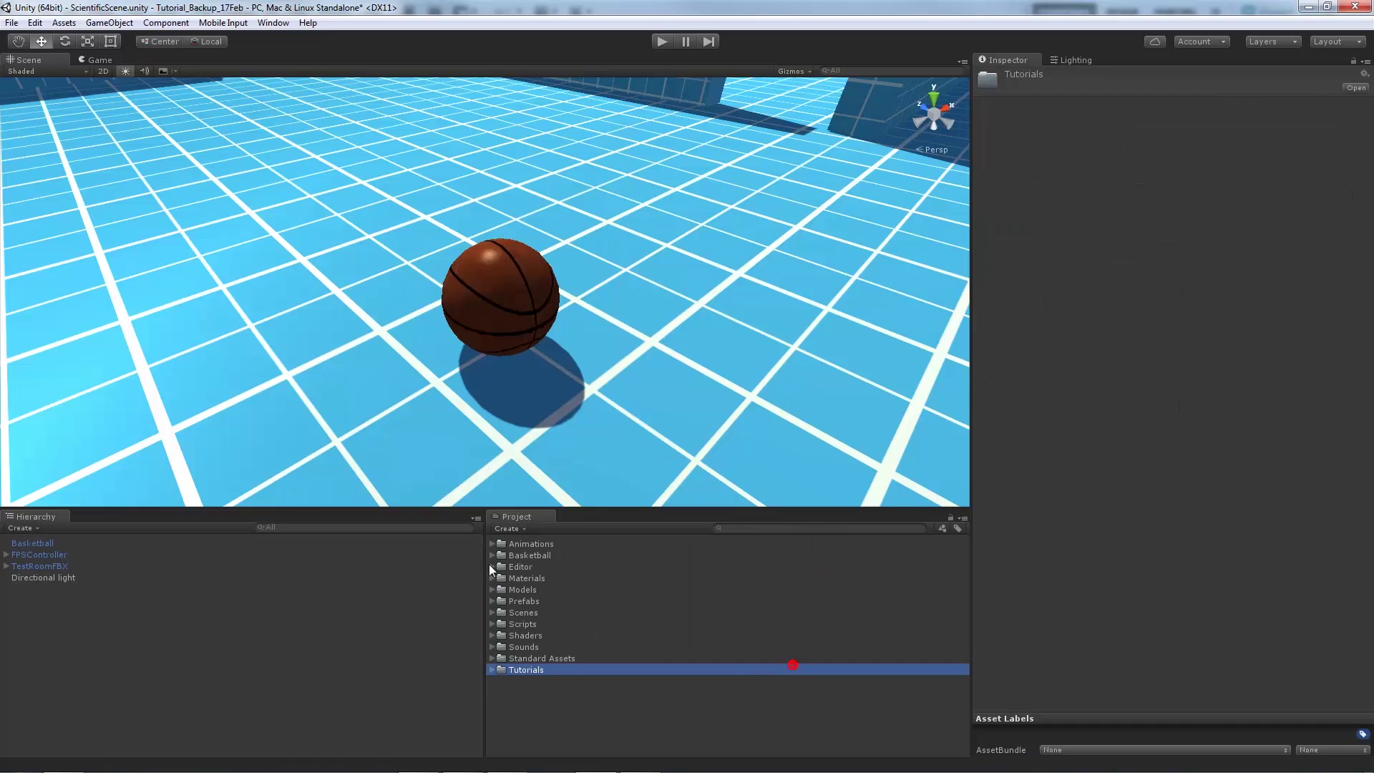
Step: Drag a test copy of the Basketball model into the scene, then delete it
{"action": "left_click", "coordinate": [492, 556]}
{"action": "left_click_drag", "start_coordinate": [537, 577], "coordinate": [697, 388]}
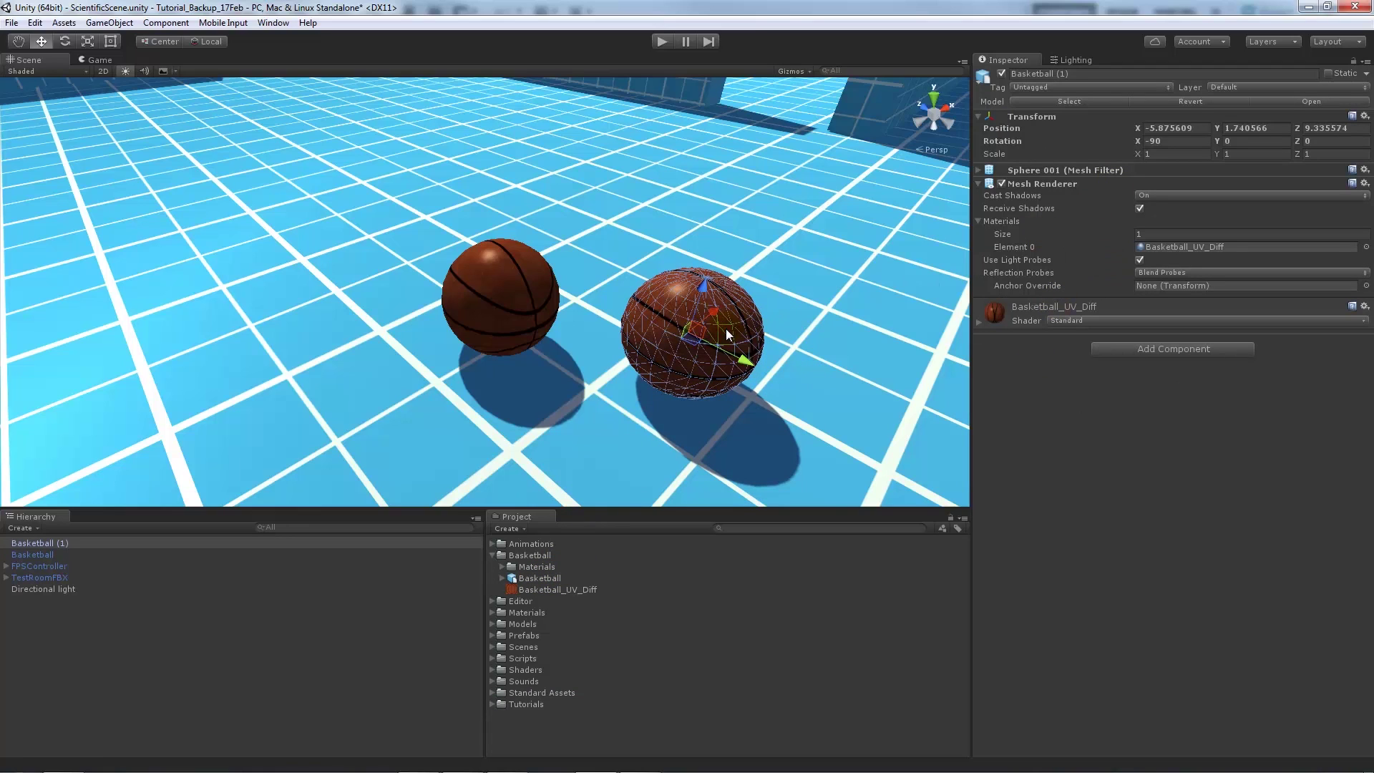
{"action": "key", "text": "Delete"}
Step: Create a new empty prefab in the Project panel named Basketball_Prefab
{"action": "left_click", "coordinate": [492, 555]}
{"action": "right_click", "coordinate": [538, 703]}
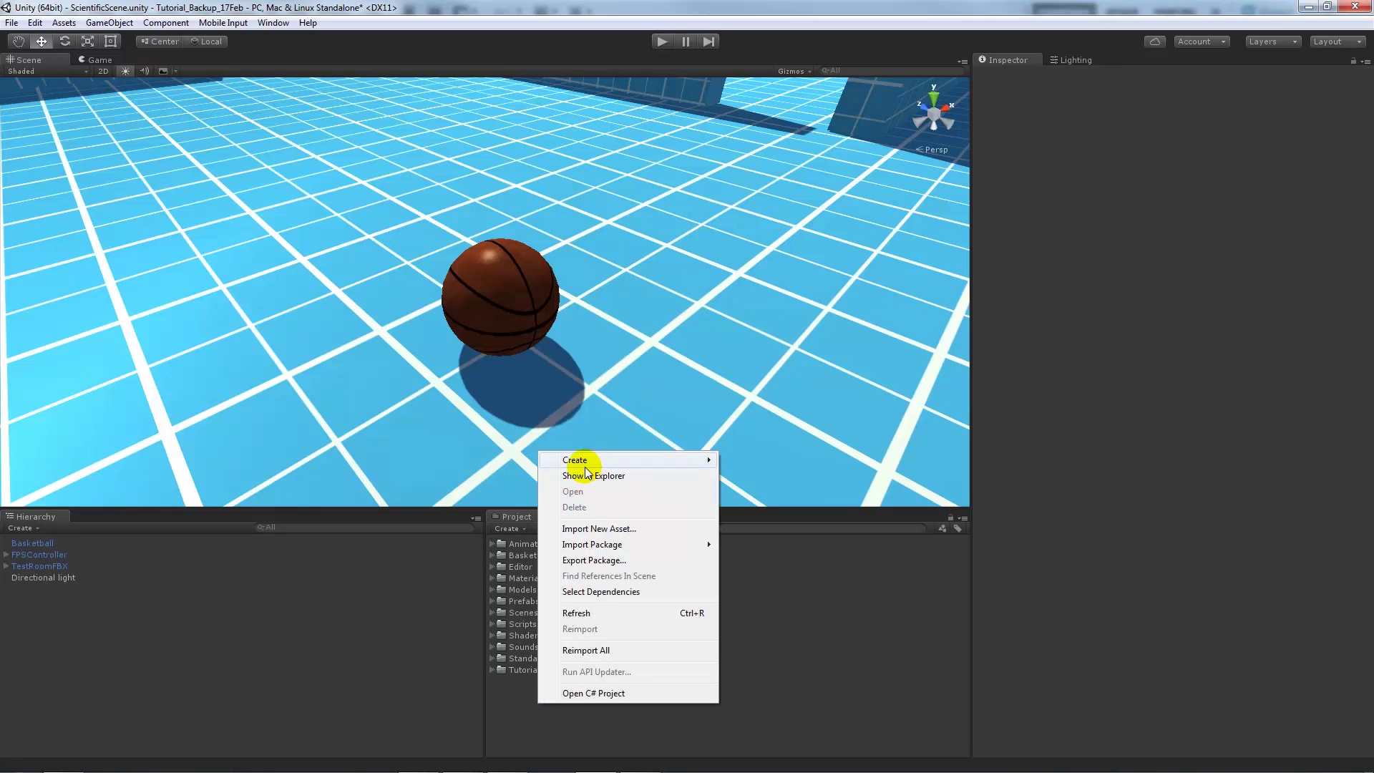
{"action": "left_click", "coordinate": [705, 459]}
{"action": "left_click", "coordinate": [758, 193]}
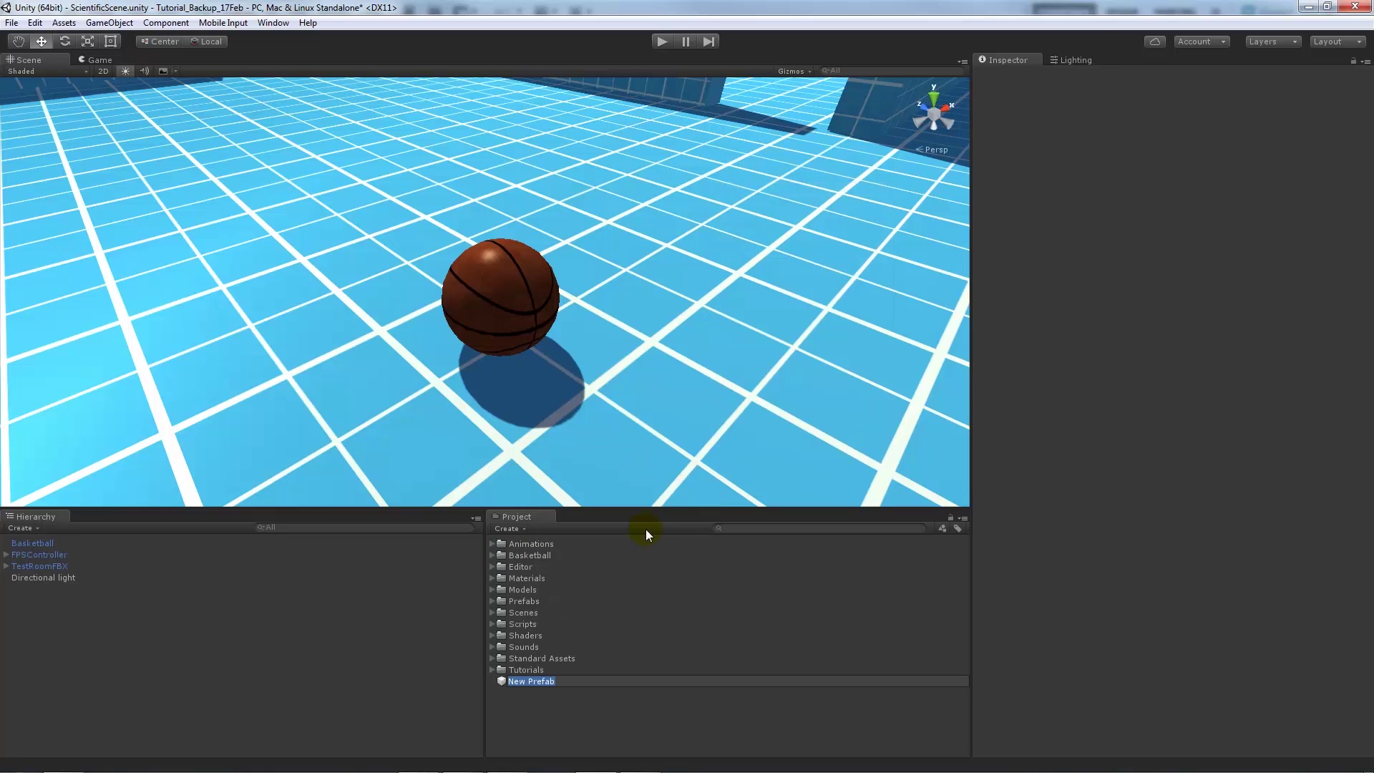
{"action": "type", "text": "Basketball_Prefab"}
{"action": "key", "text": "Return"}
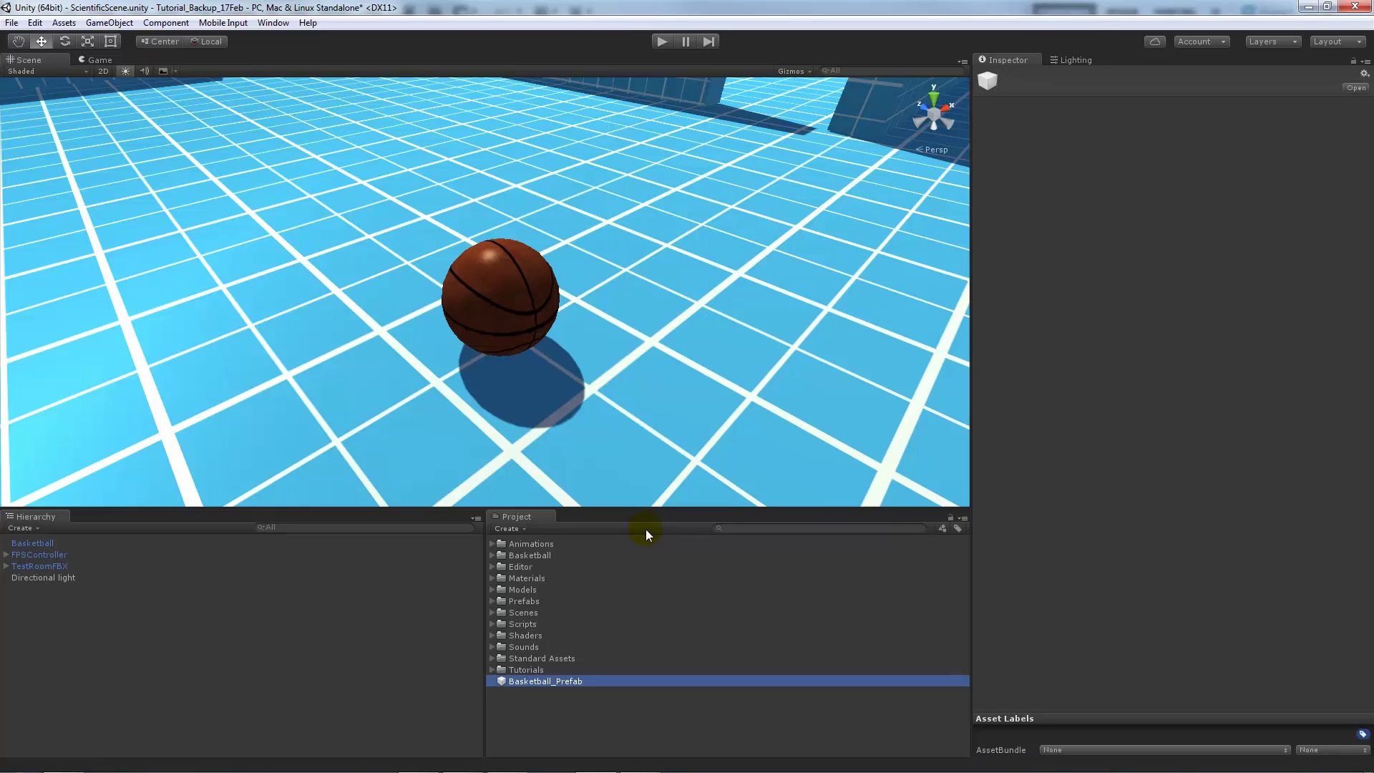
Step: Drag the scene's Basketball onto Basketball_Prefab and check the prefab's components
{"action": "left_click_drag", "start_coordinate": [37, 542], "coordinate": [573, 687]}
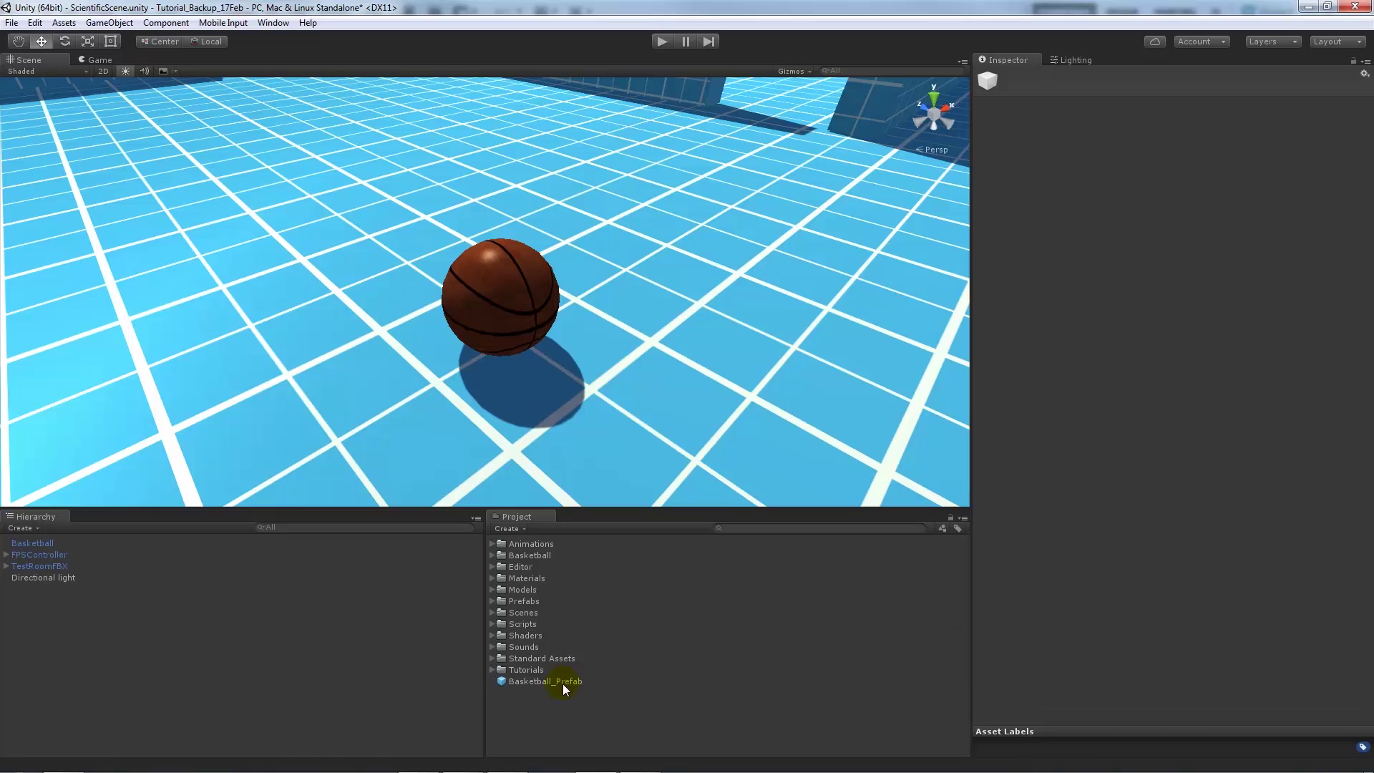
{"action": "left_click", "coordinate": [573, 684]}
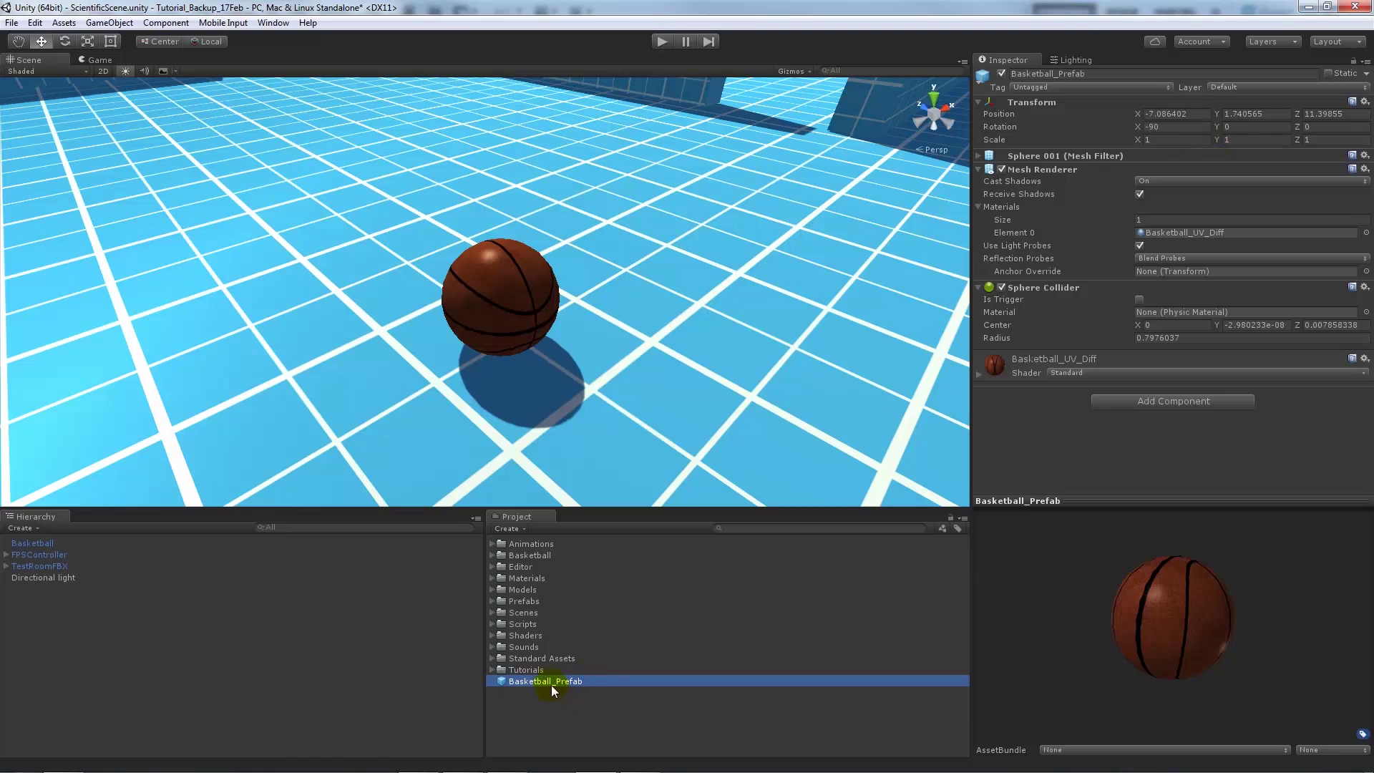
{"action": "left_click", "coordinate": [531, 351]}
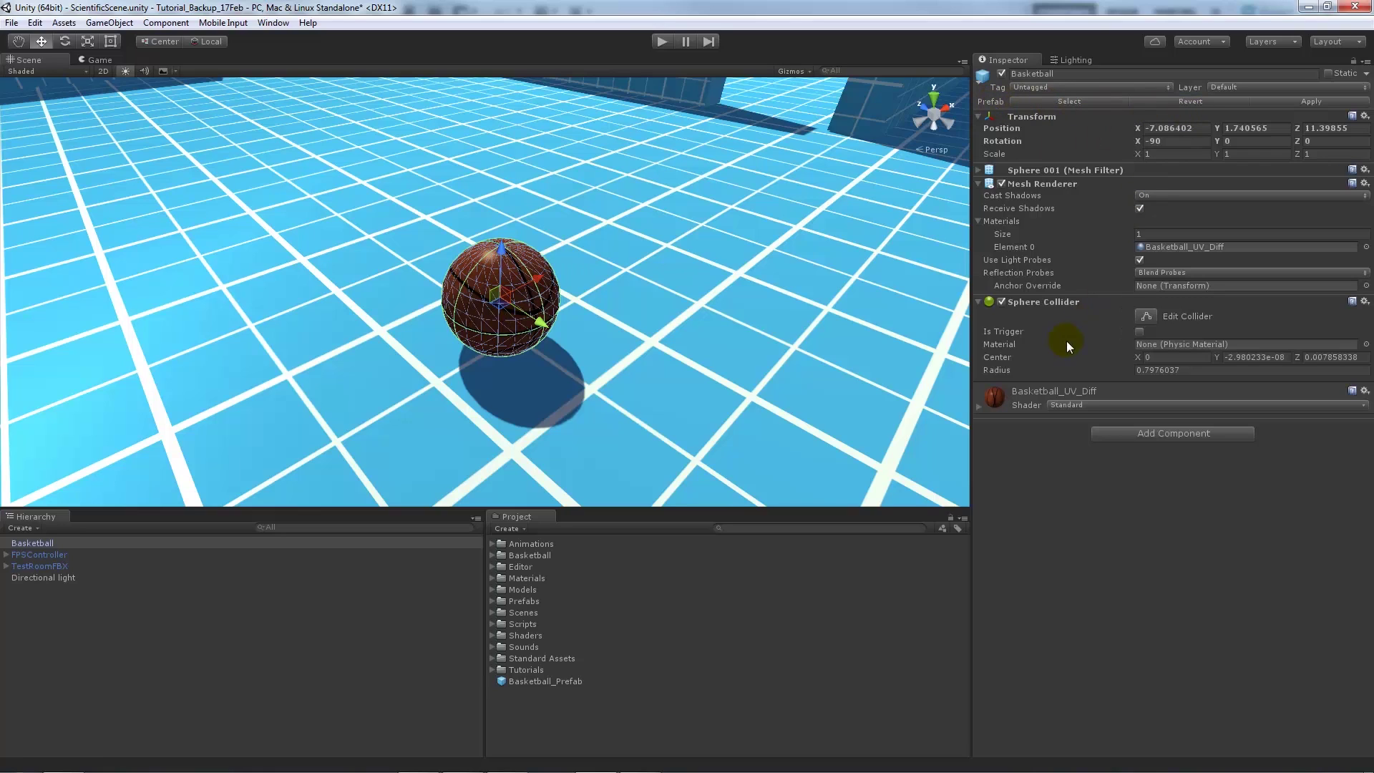
Step: Remove the basketball's Sphere Collider and check the prefab's components
{"action": "left_click", "coordinate": [1365, 302]}
{"action": "left_click", "coordinate": [1242, 352]}
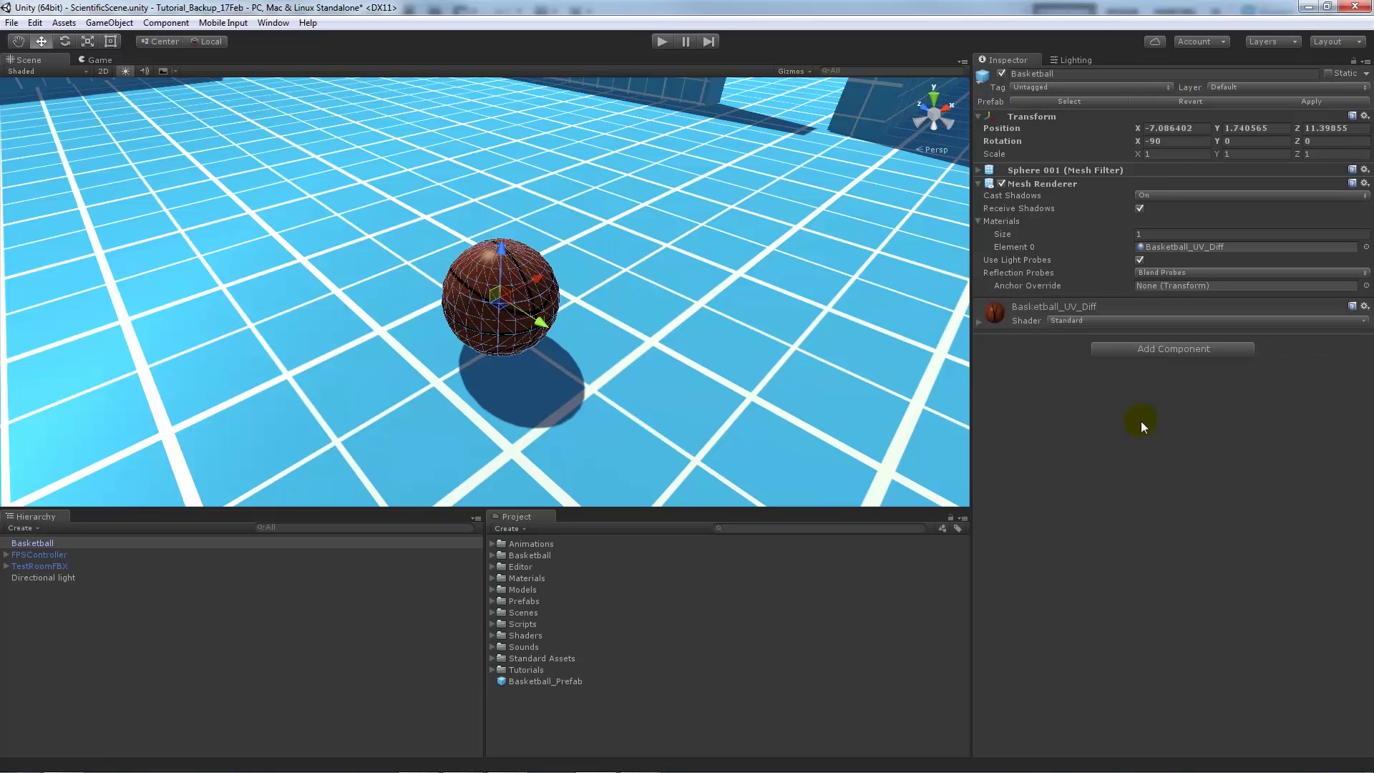
{"action": "left_click", "coordinate": [569, 681]}
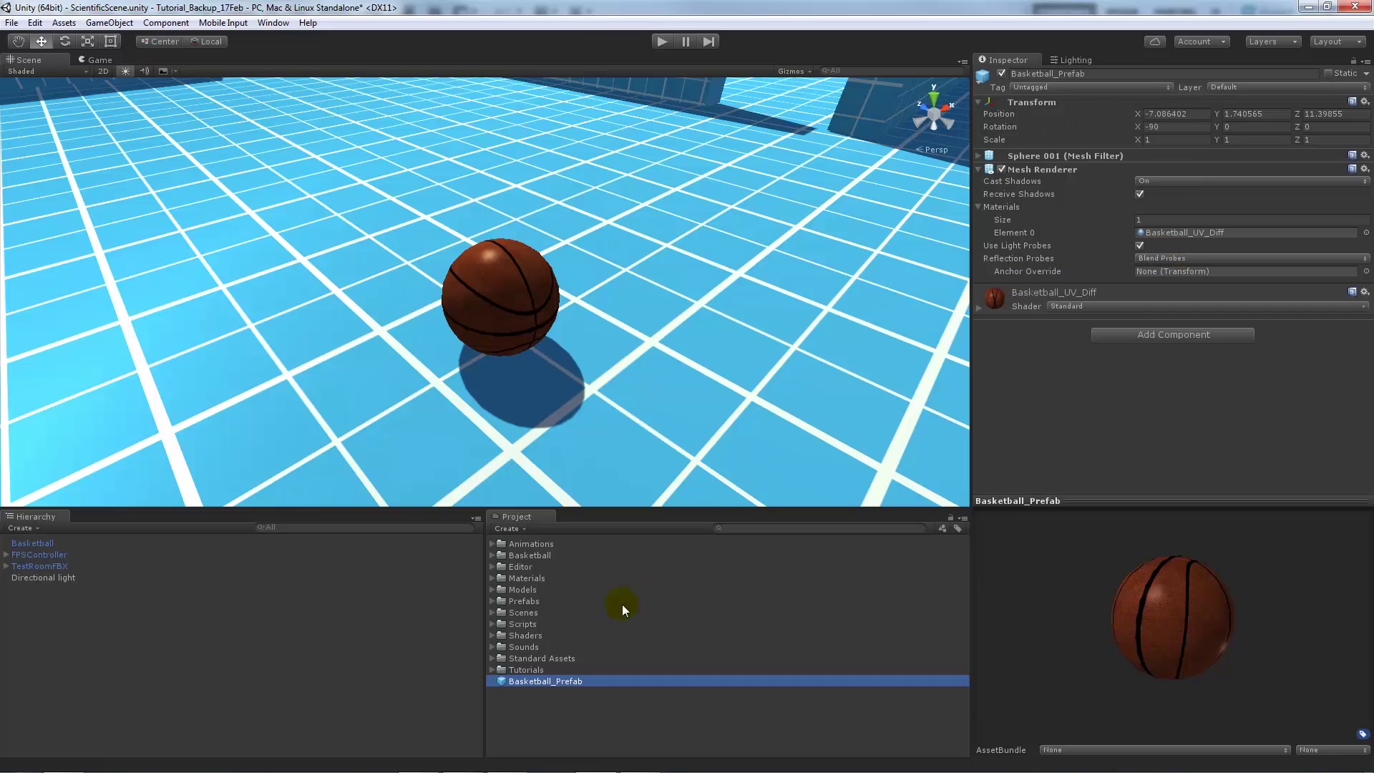
{"action": "left_click", "coordinate": [563, 326]}
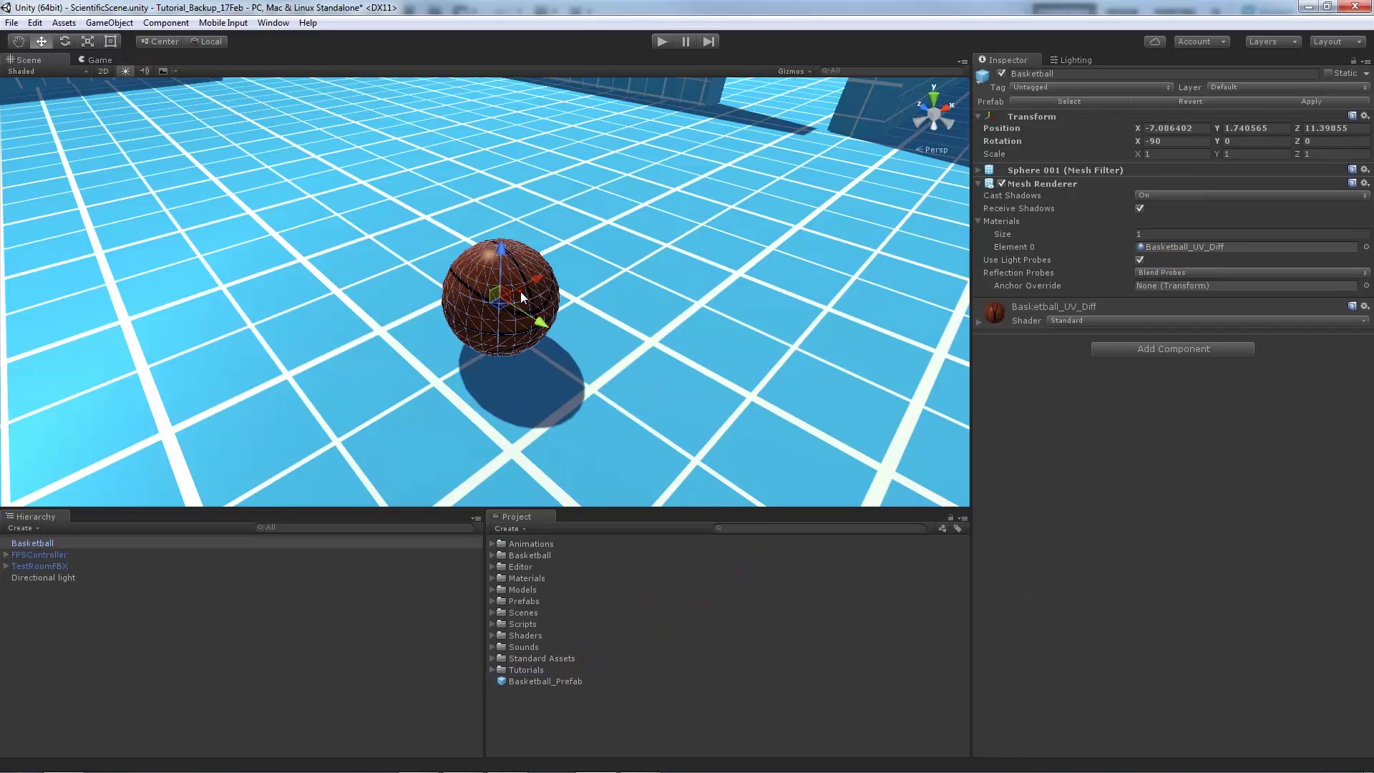
Step: Add a Box Collider to the basketball and apply the change to Basketball_Prefab
{"action": "left_click", "coordinate": [166, 23]}
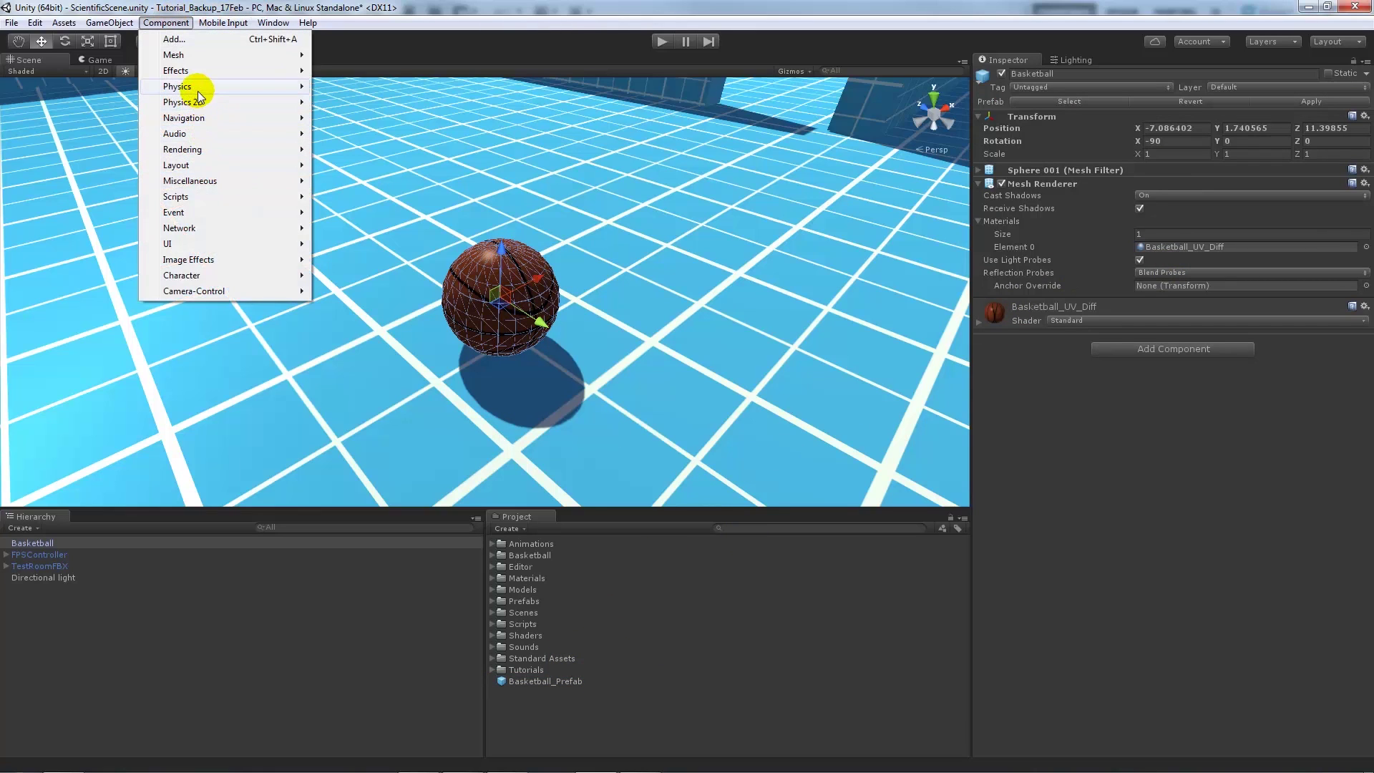
{"action": "mouse_move", "coordinate": [272, 86]}
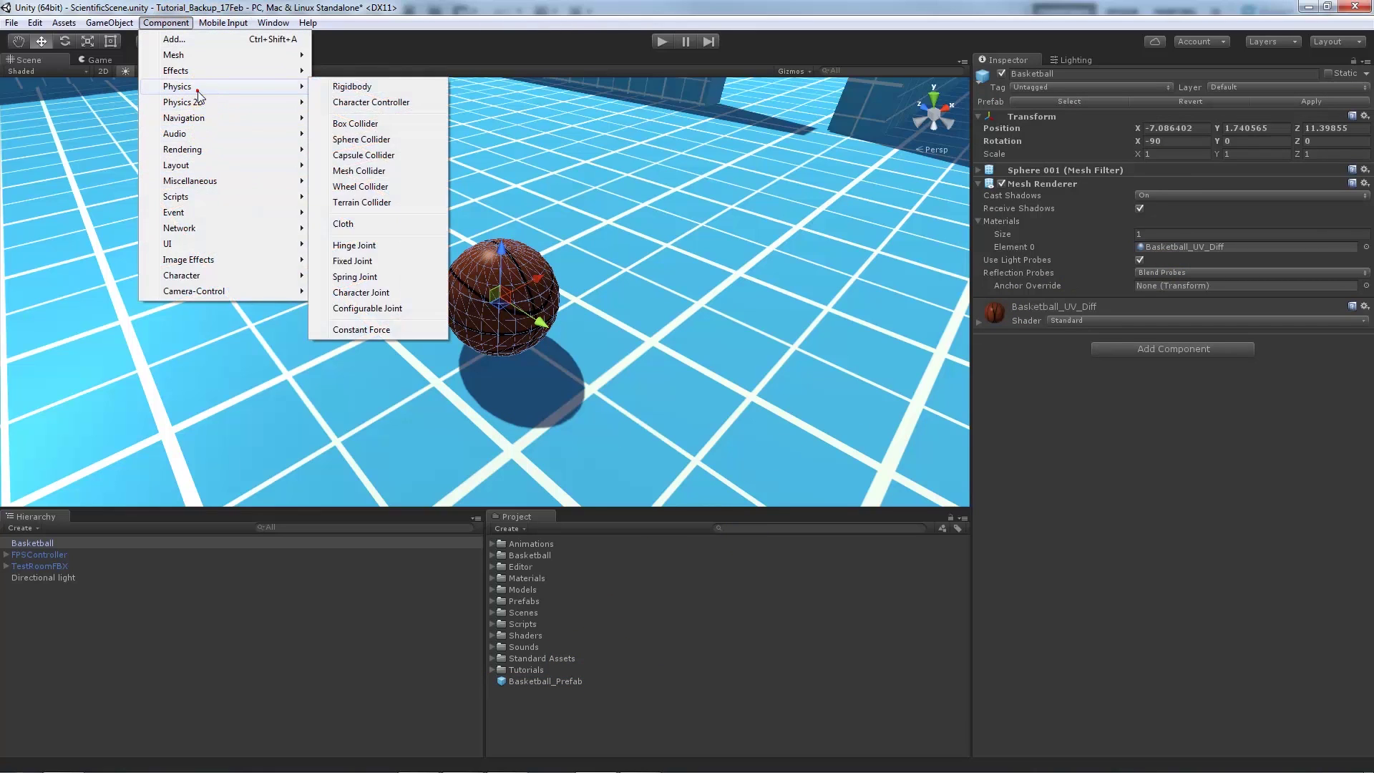
{"action": "left_click", "coordinate": [357, 124]}
{"action": "left_click", "coordinate": [1312, 102]}
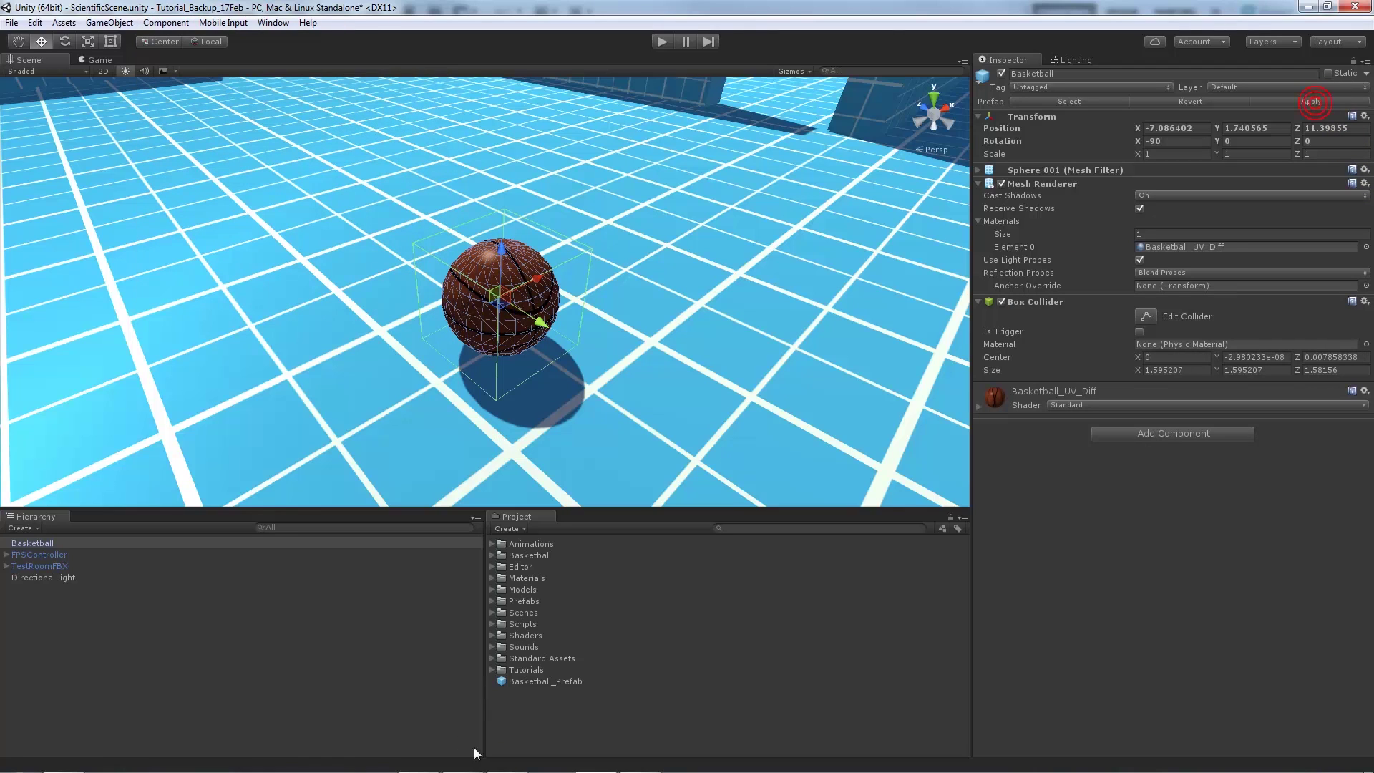
{"action": "left_click", "coordinate": [566, 680]}
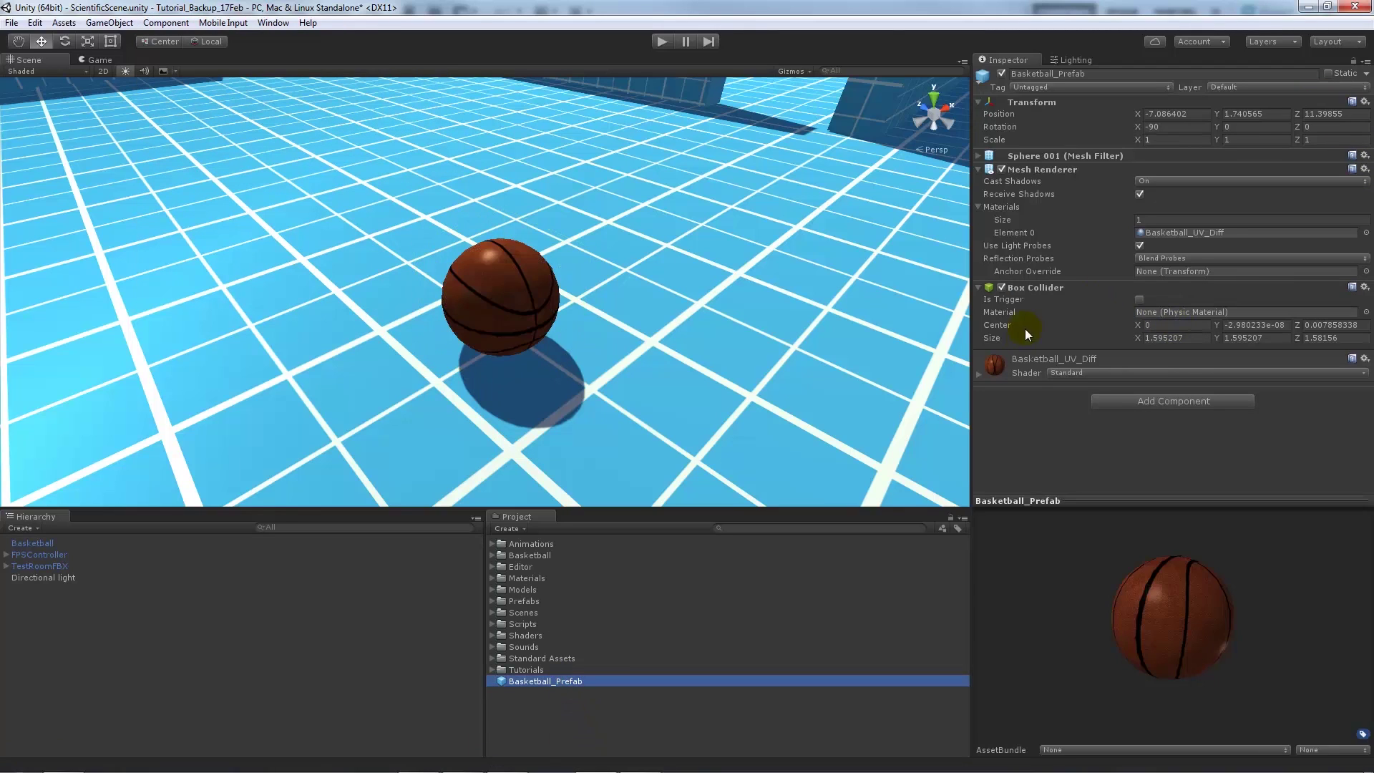
Step: Place two test Basketball_Prefab instances in the scene, then undo them
{"action": "left_click_drag", "start_coordinate": [581, 685], "coordinate": [781, 262]}
{"action": "left_click_drag", "start_coordinate": [556, 680], "coordinate": [598, 149]}
{"action": "key", "text": "ctrl+z"}
{"action": "key", "text": "ctrl+z"}
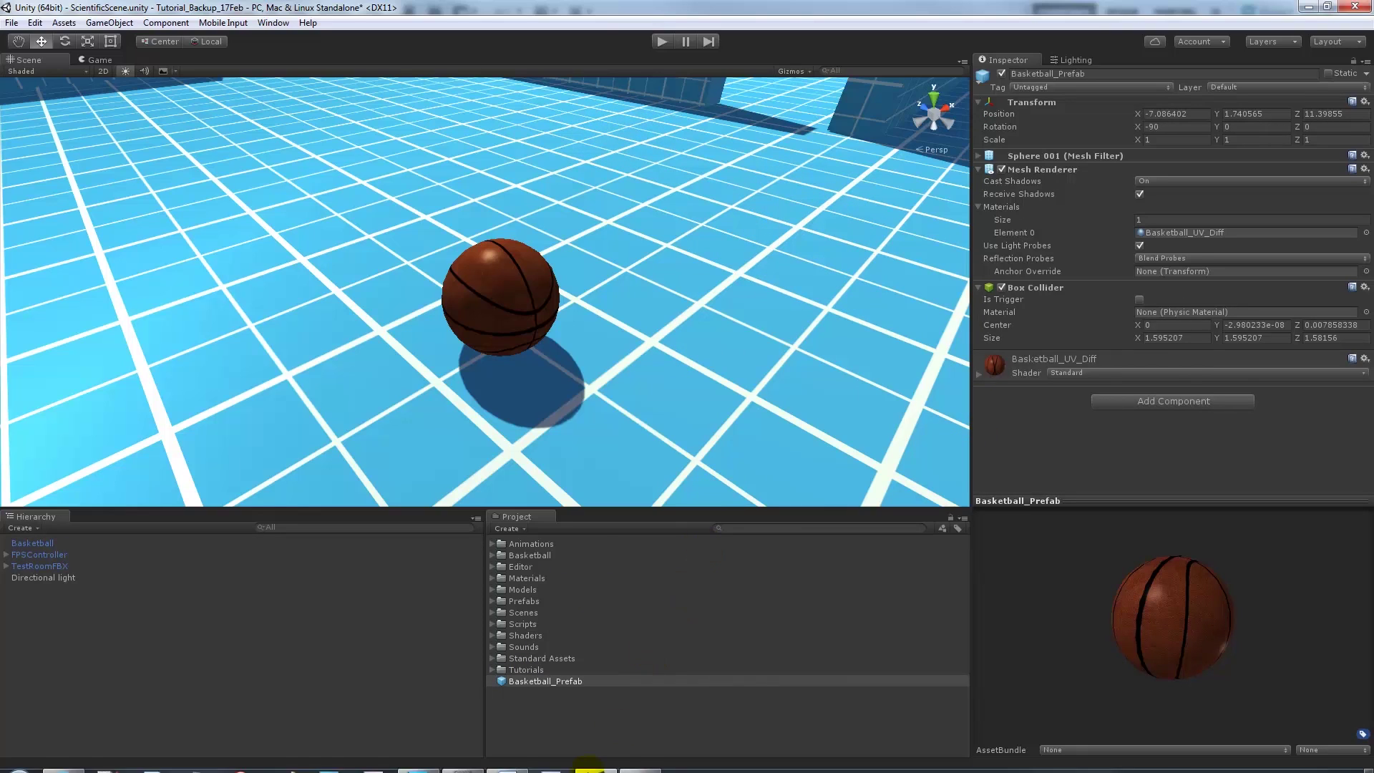
Step: In 3ds Max, draw a sphere of radius 0.895m out from the basketball's centre
{"action": "left_click", "coordinate": [462, 760]}
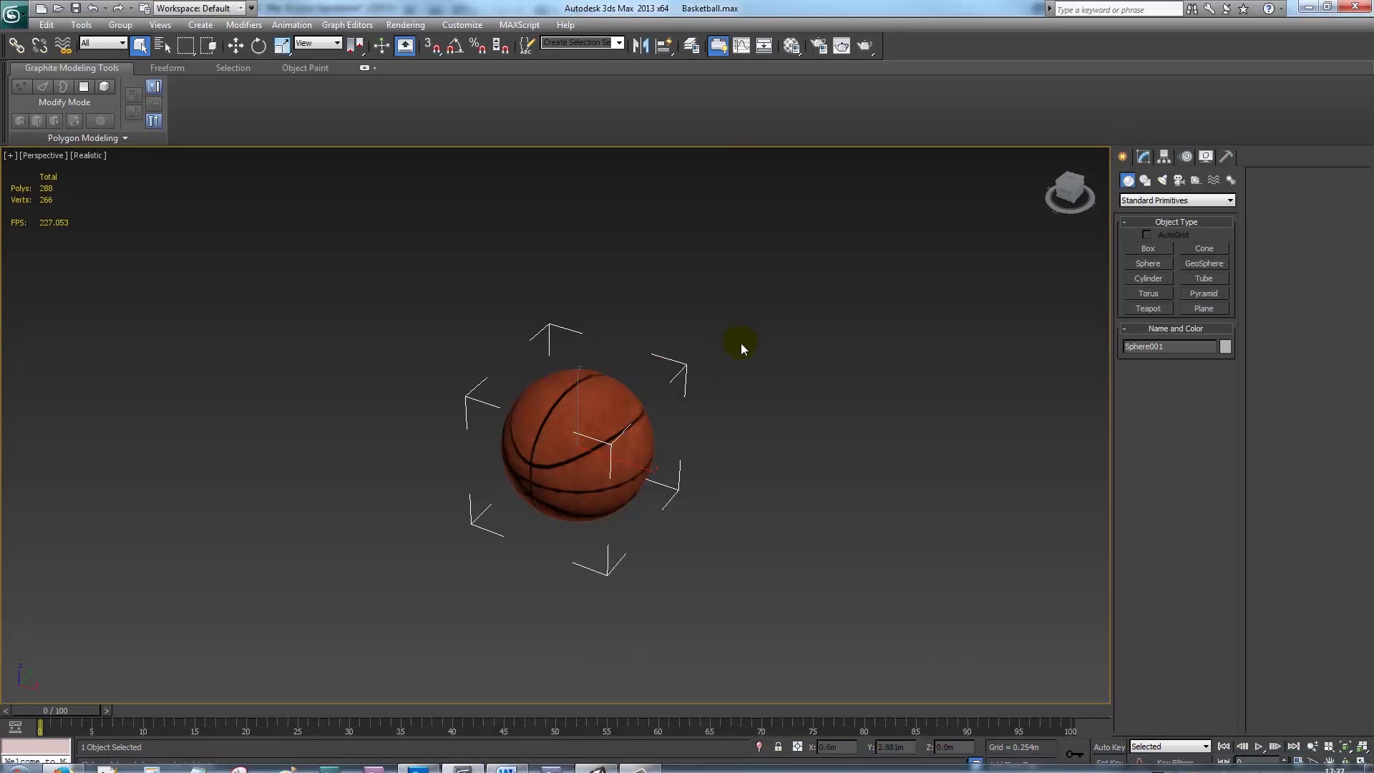
{"action": "left_click", "coordinate": [844, 347]}
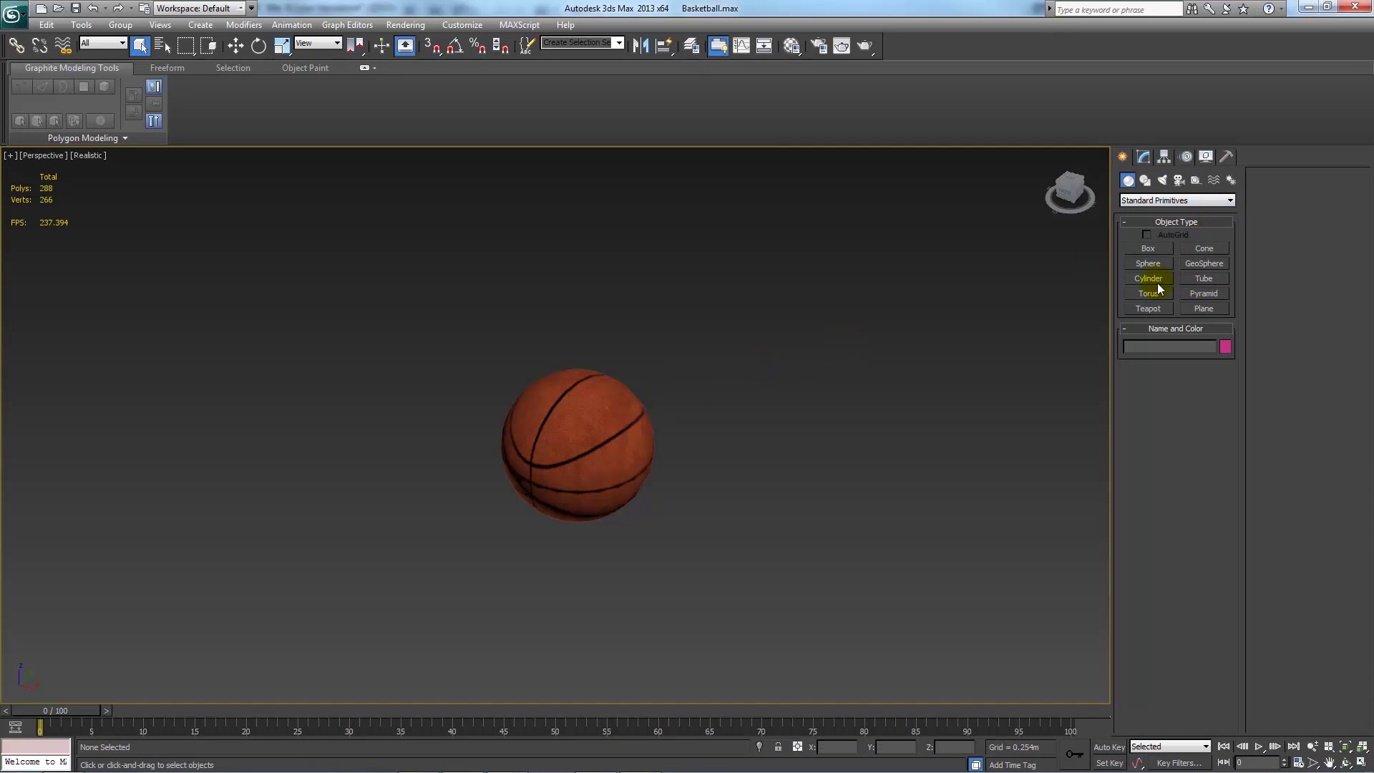
{"action": "left_click", "coordinate": [1142, 265]}
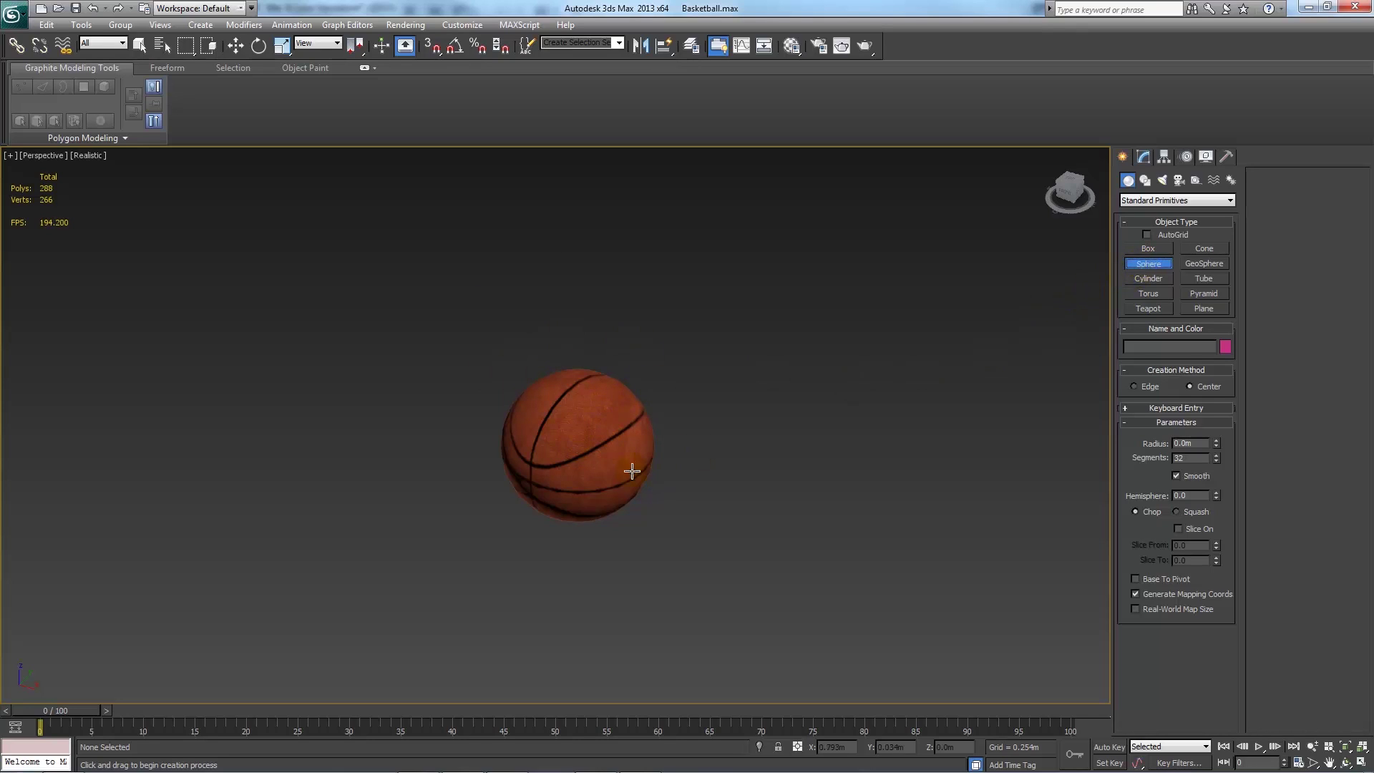
{"action": "left_click_drag", "start_coordinate": [571, 445], "coordinate": [606, 491]}
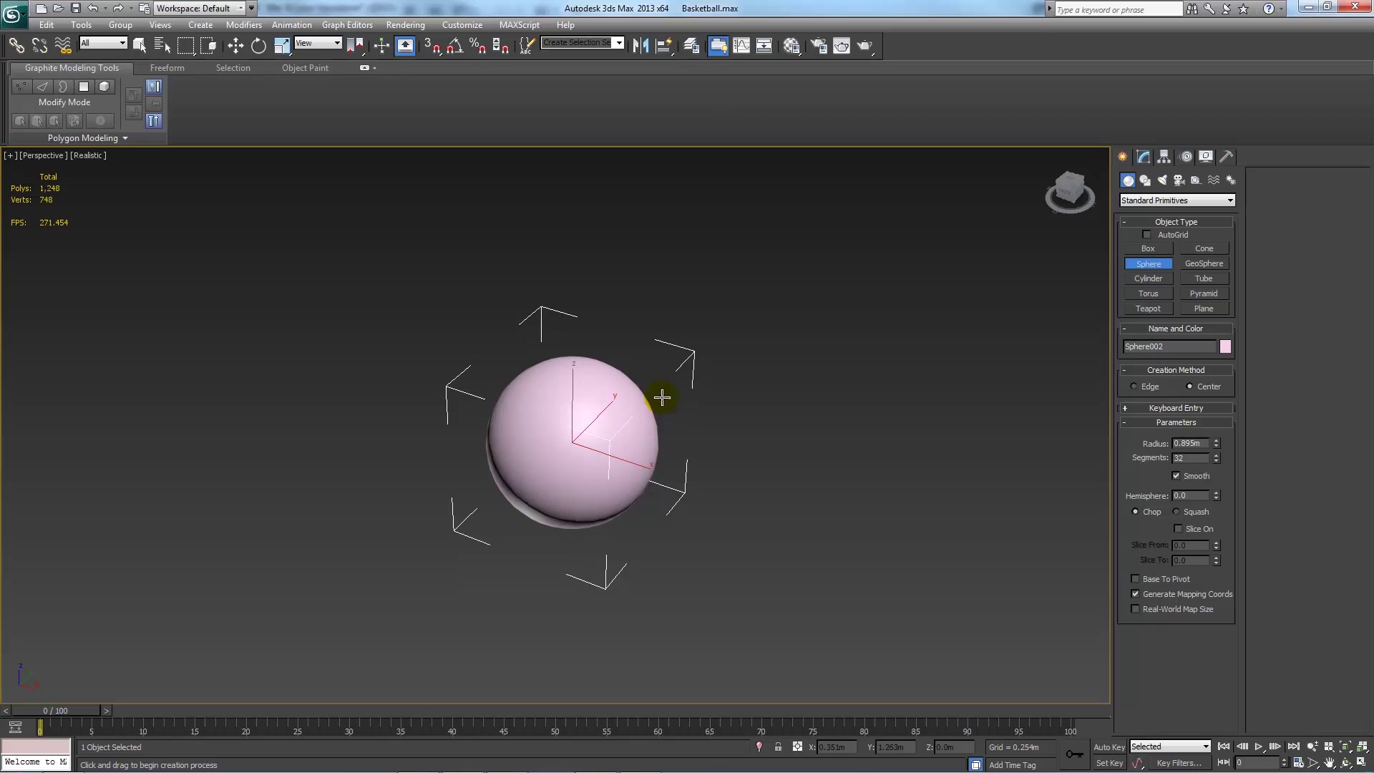
Step: Turn on Edged Faces and reduce the sphere's segments from 18 to 9
{"action": "left_click", "coordinate": [87, 155]}
{"action": "left_click", "coordinate": [215, 219]}
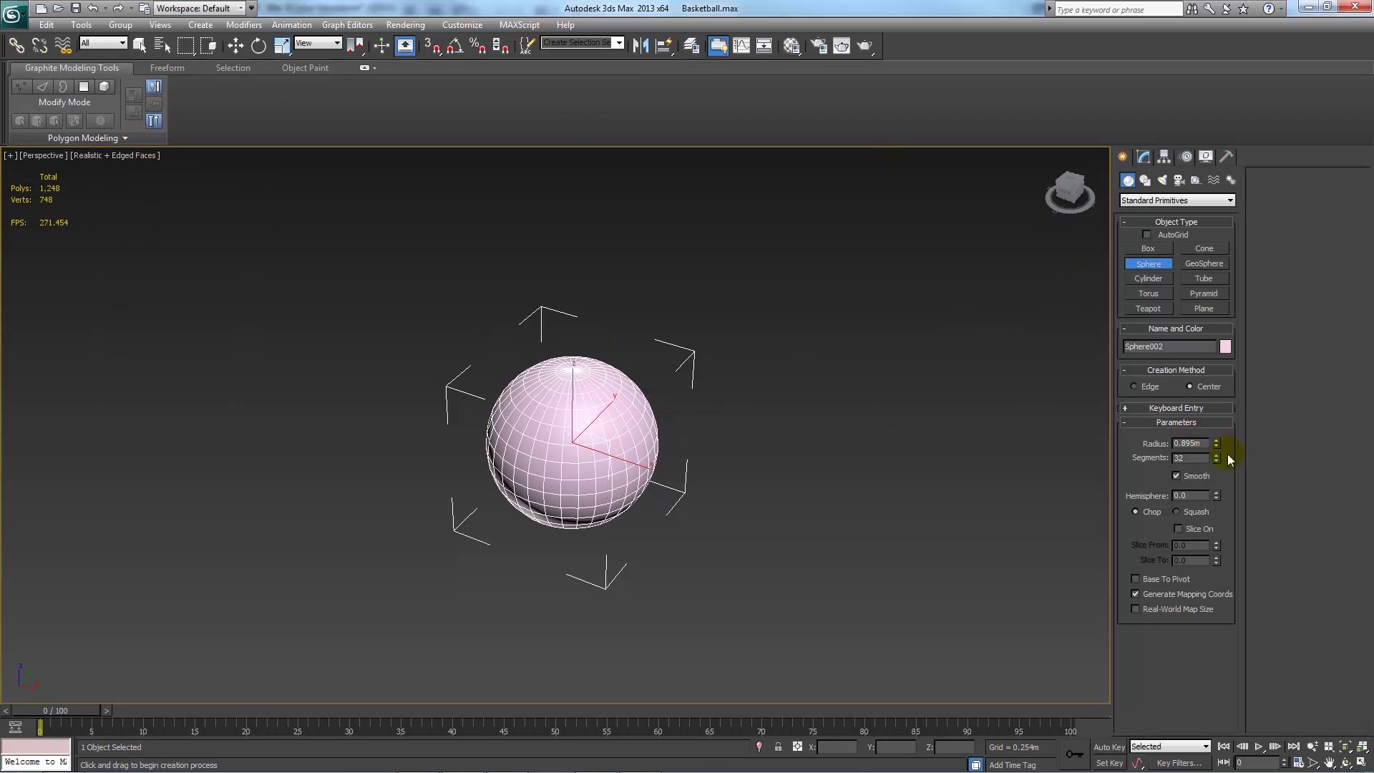
{"action": "left_click_drag", "start_coordinate": [1217, 459], "coordinate": [1206, 513]}
{"action": "left_click_drag", "start_coordinate": [1204, 560], "coordinate": [1196, 622]}
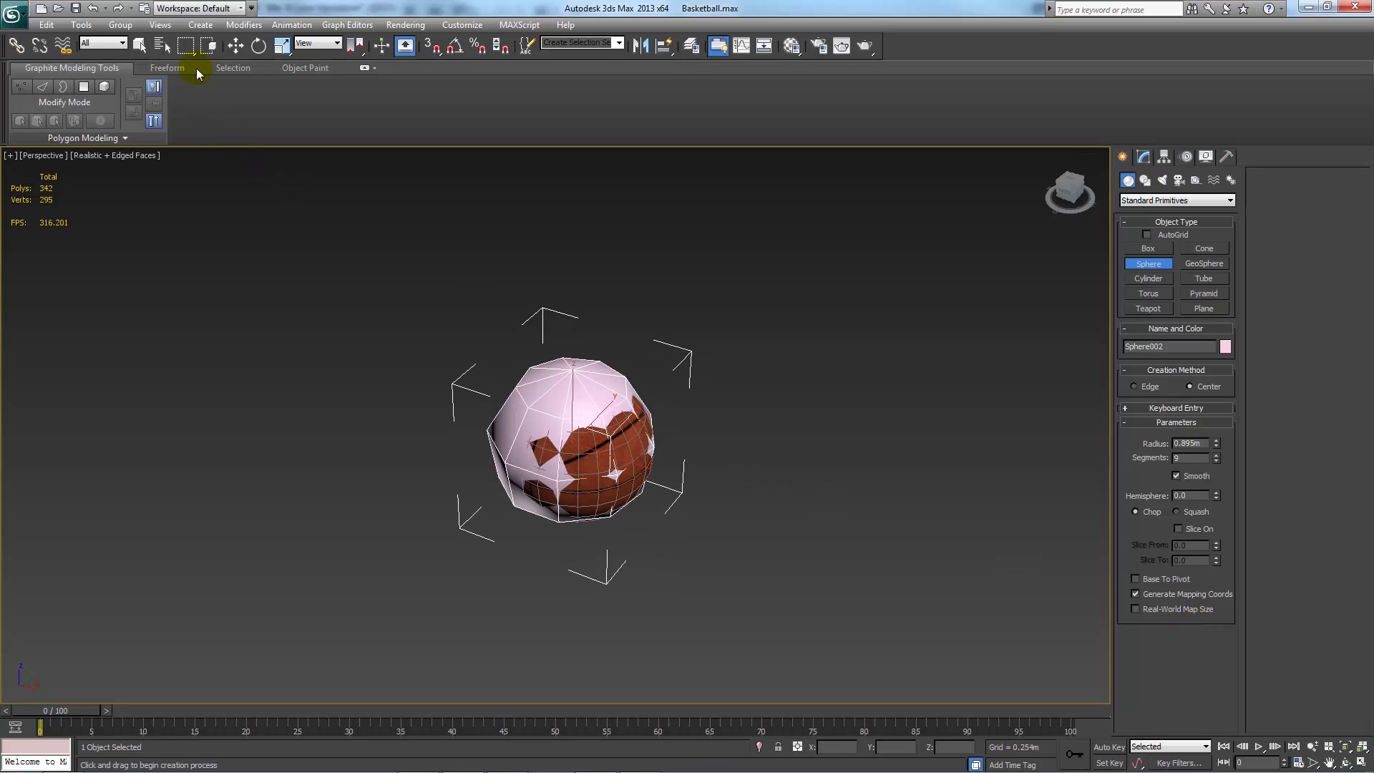
Step: Move the low-poly sphere onto the basketball's centre, check its parameters, and minimise 3ds Max
{"action": "left_click", "coordinate": [235, 45]}
{"action": "left_click_drag", "start_coordinate": [608, 443], "coordinate": [612, 446]}
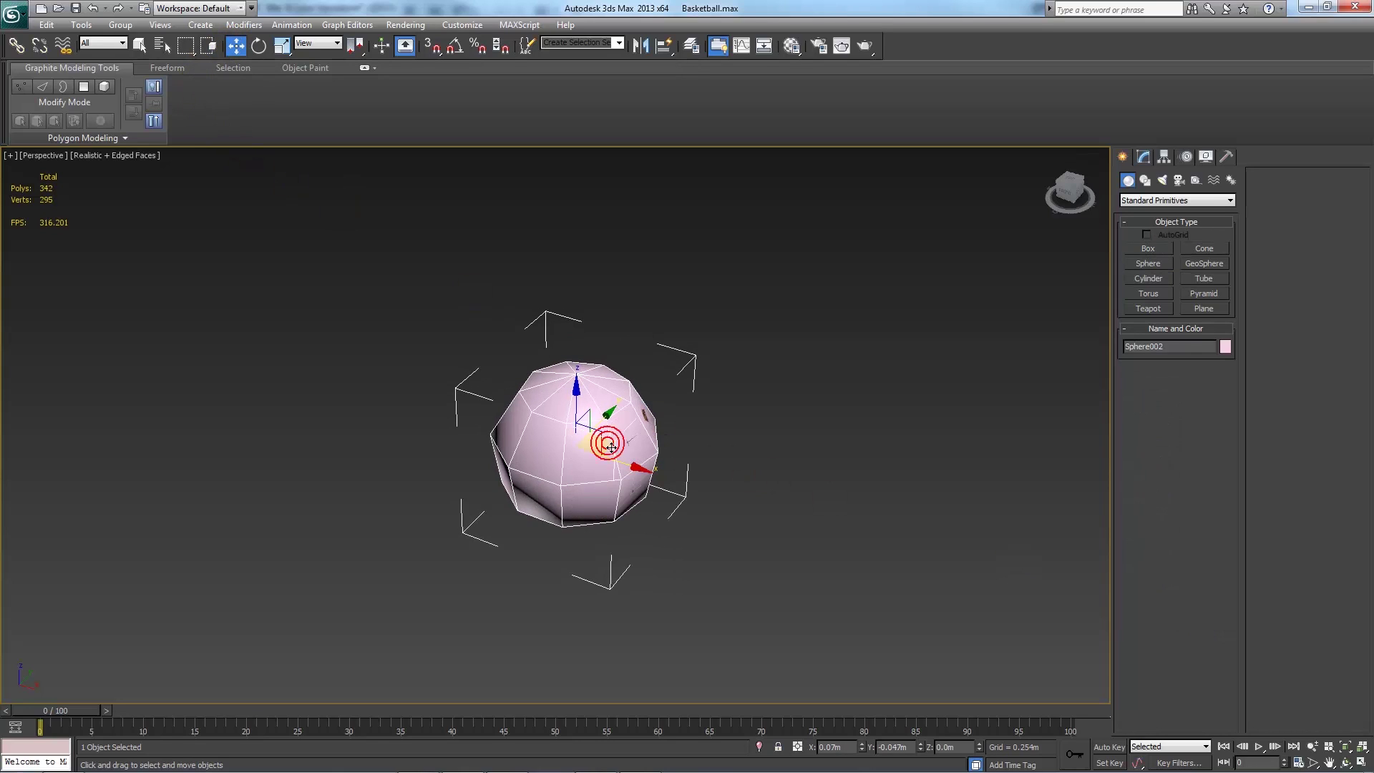
{"action": "left_click", "coordinate": [1144, 156]}
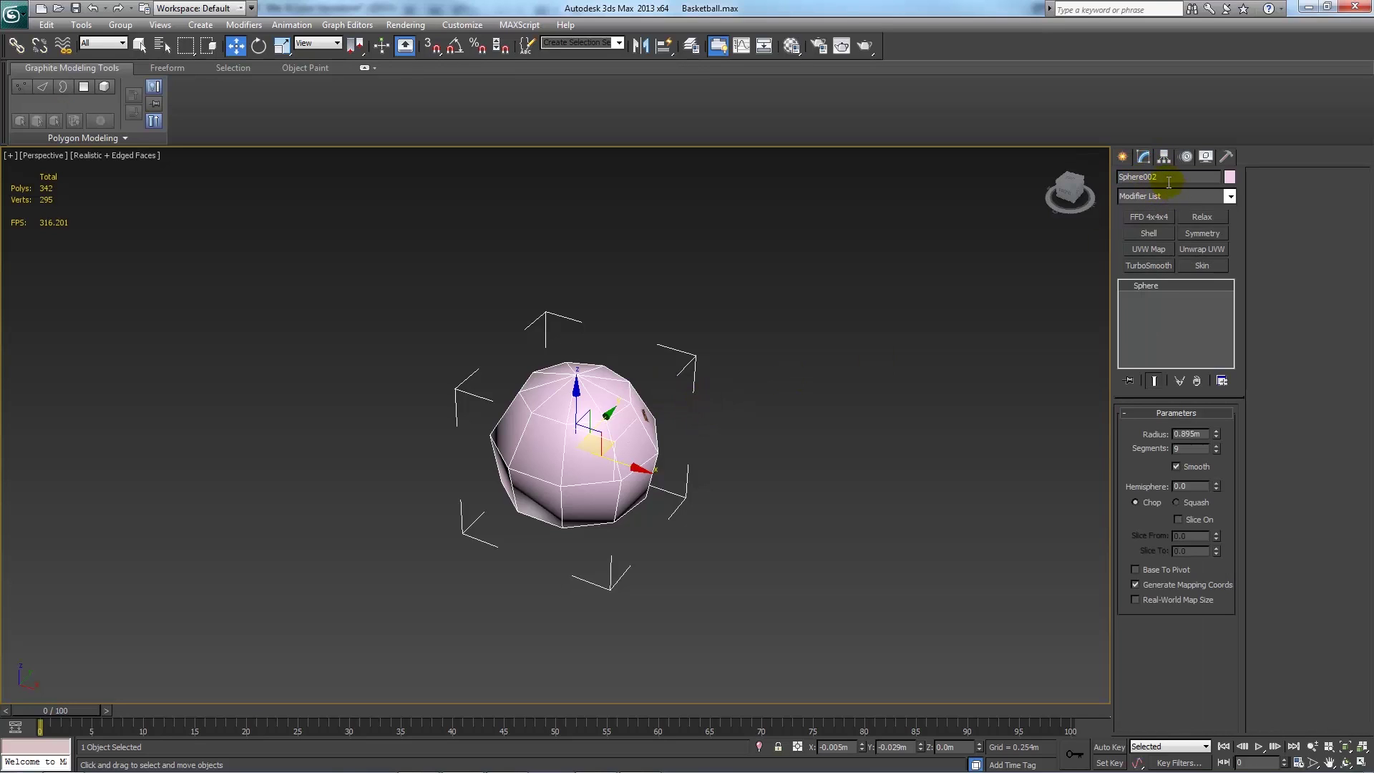
{"action": "left_click", "coordinate": [1123, 156]}
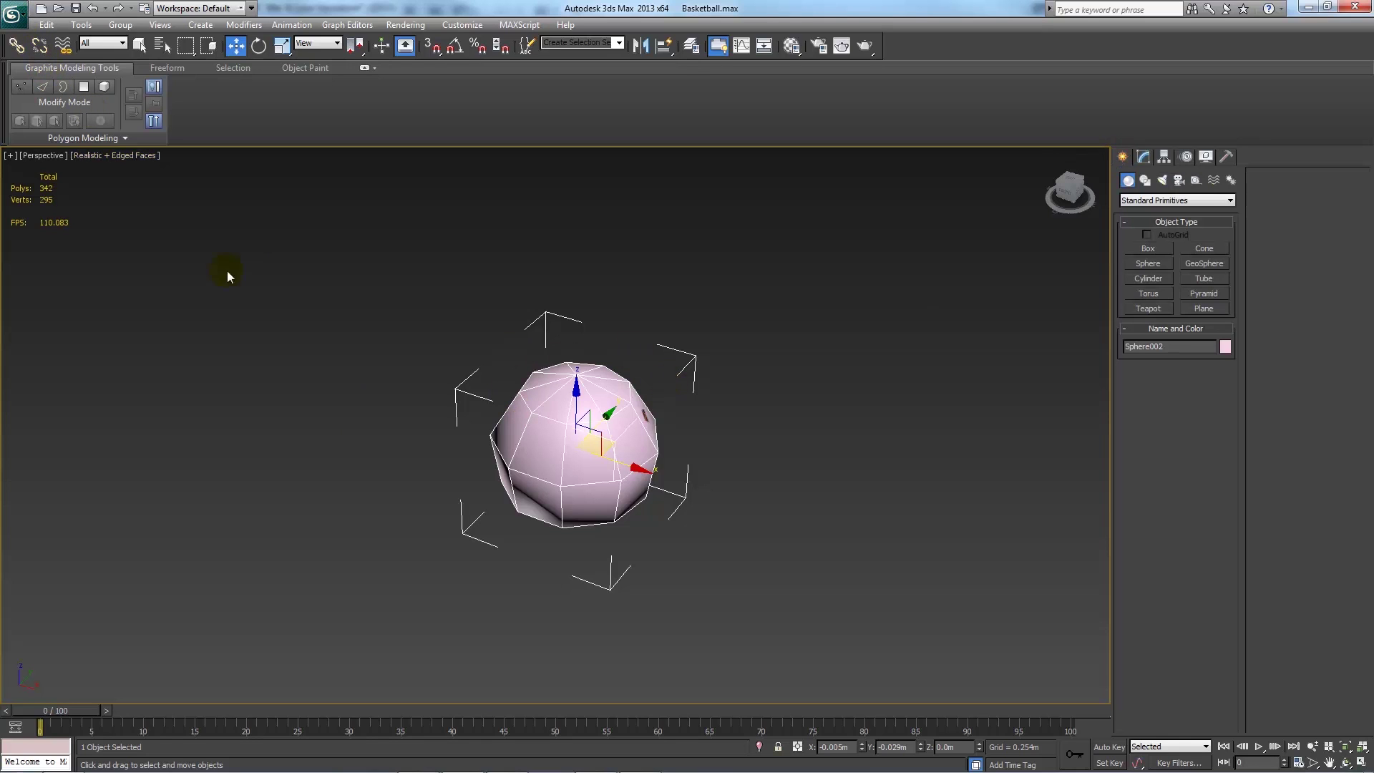
{"action": "left_click", "coordinate": [1306, 8]}
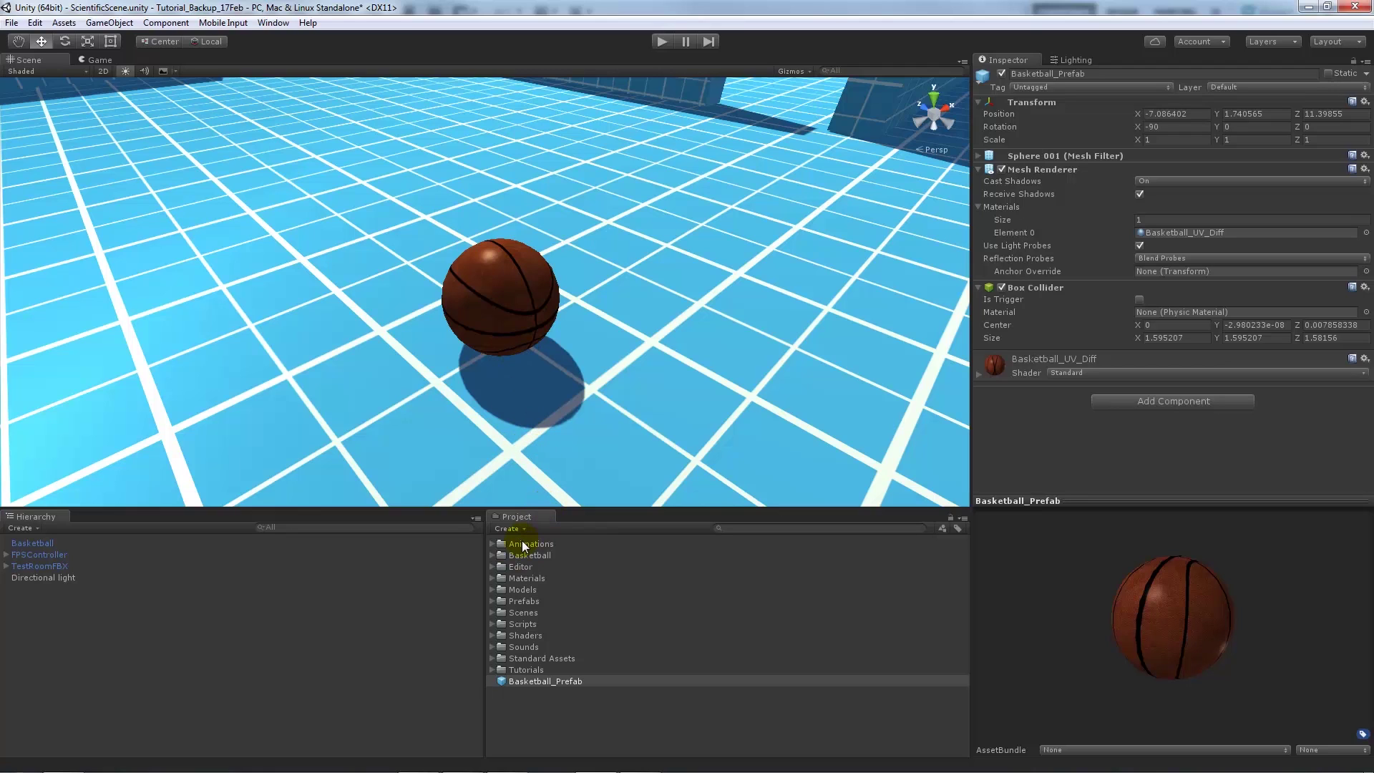
Step: Browse Unity's Physics components and close the menu without adding anything
{"action": "left_click", "coordinate": [491, 513]}
{"action": "left_click", "coordinate": [172, 27]}
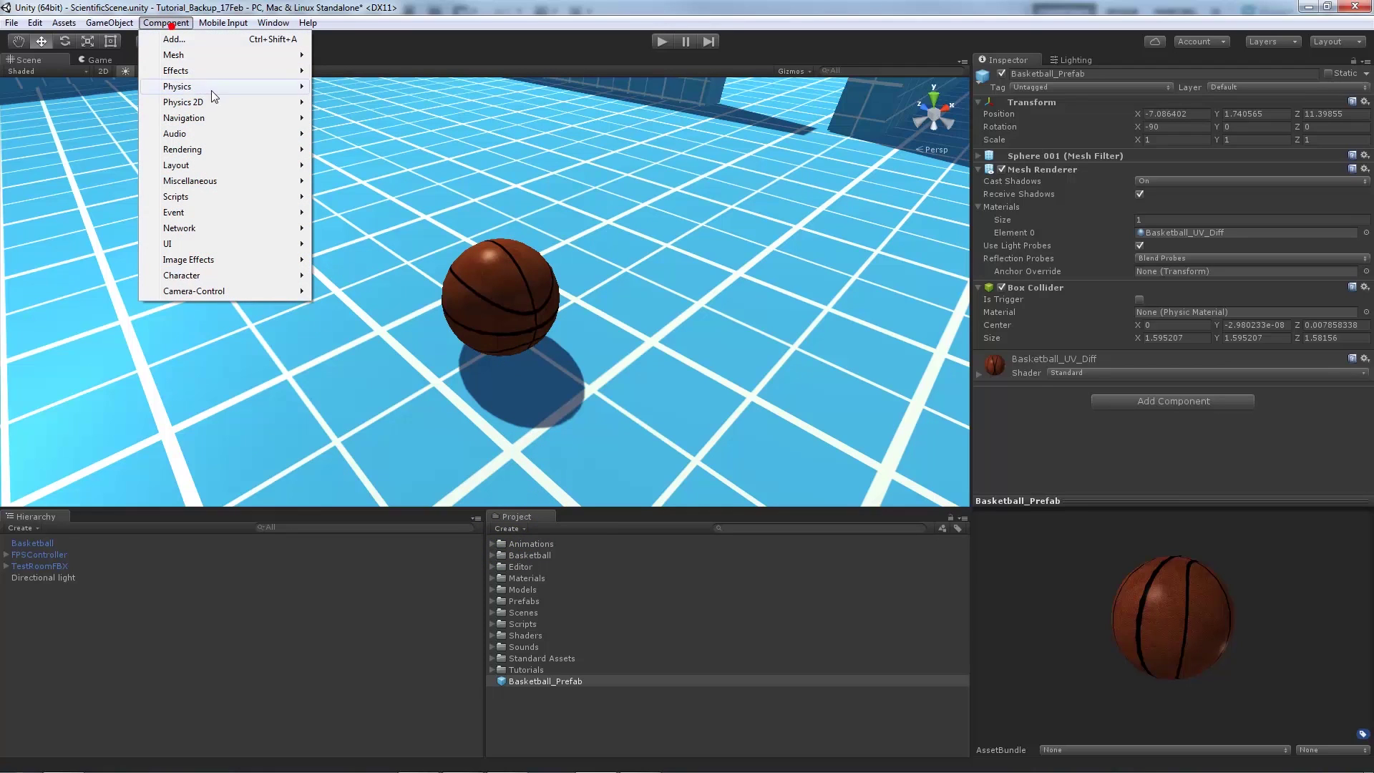
{"action": "mouse_move", "coordinate": [200, 87]}
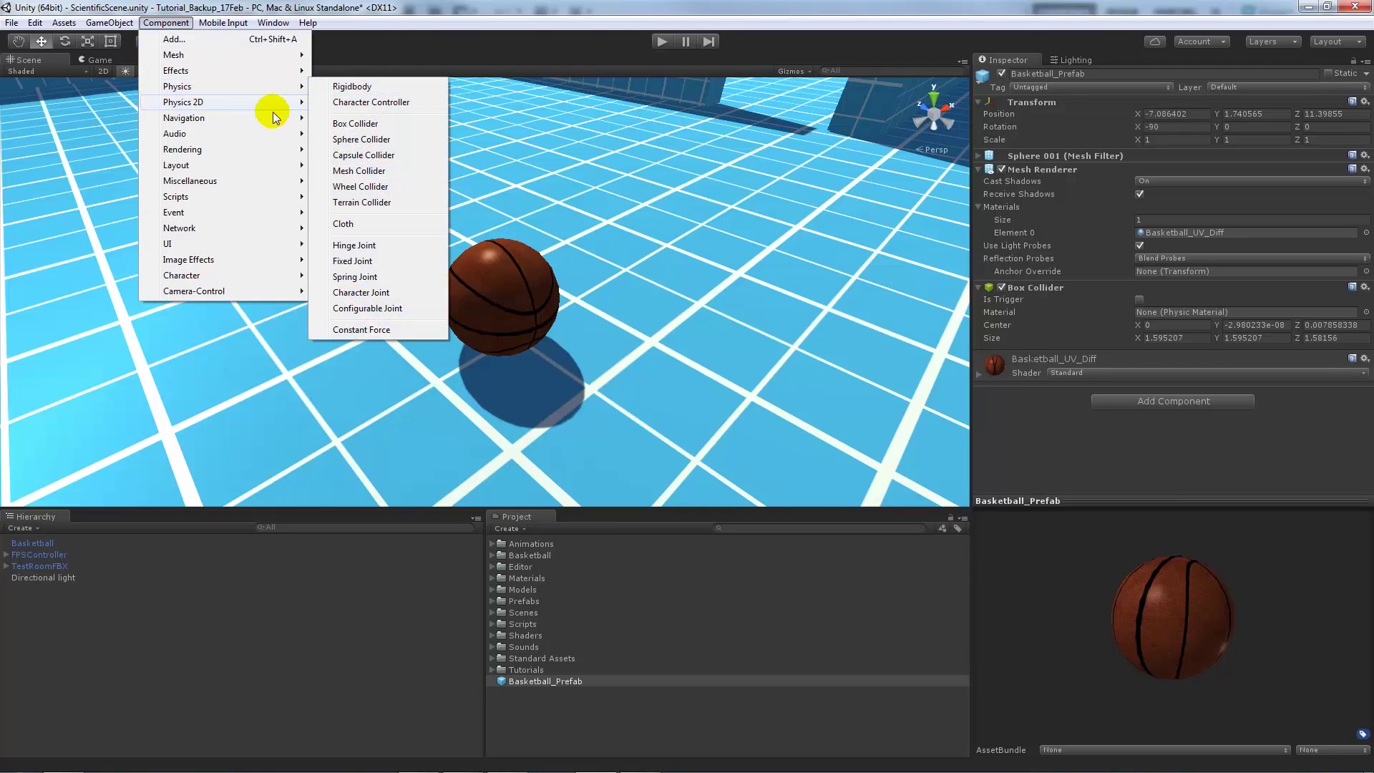
{"action": "left_click", "coordinate": [469, 7]}
Step: Switch through Photoshop's basketball texture to the 3ds Max window
{"action": "mouse_move", "coordinate": [523, 765]}
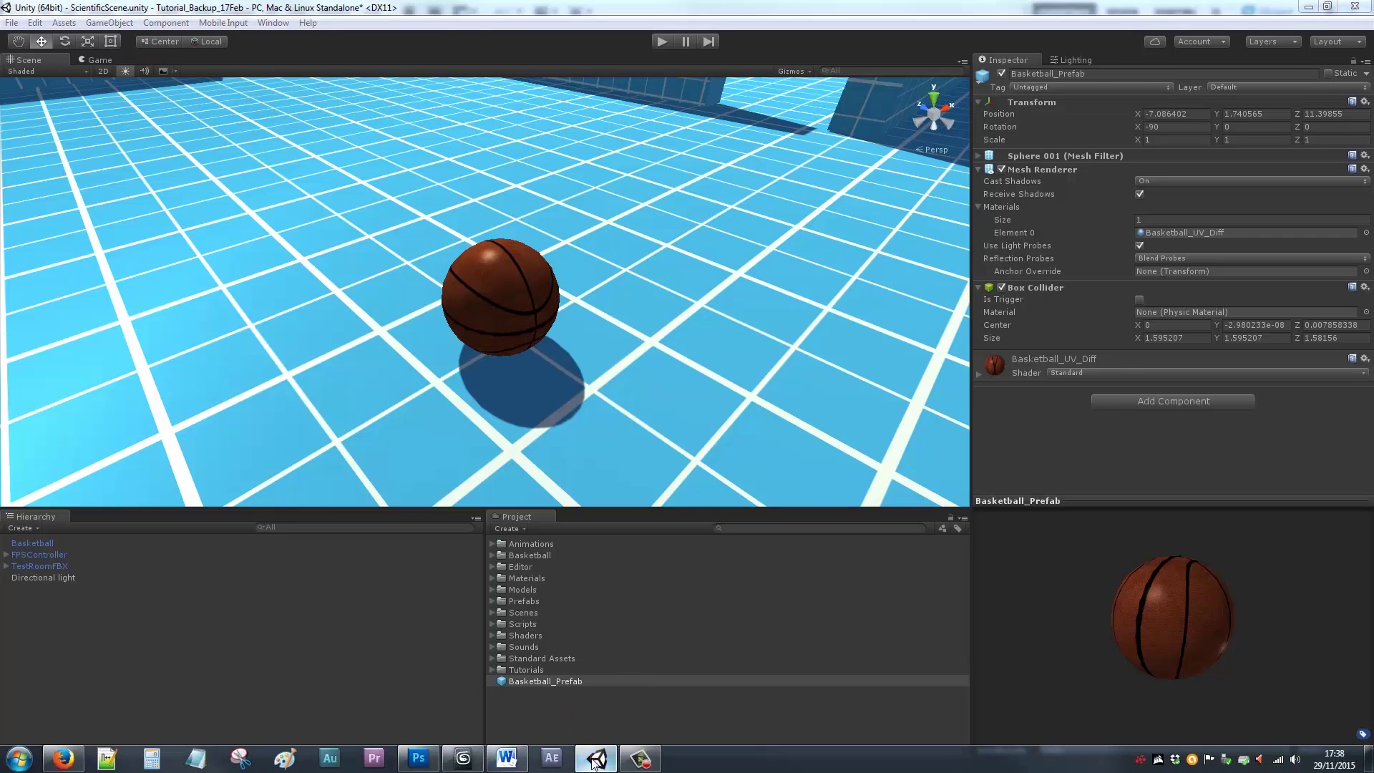
{"action": "left_click", "coordinate": [418, 759]}
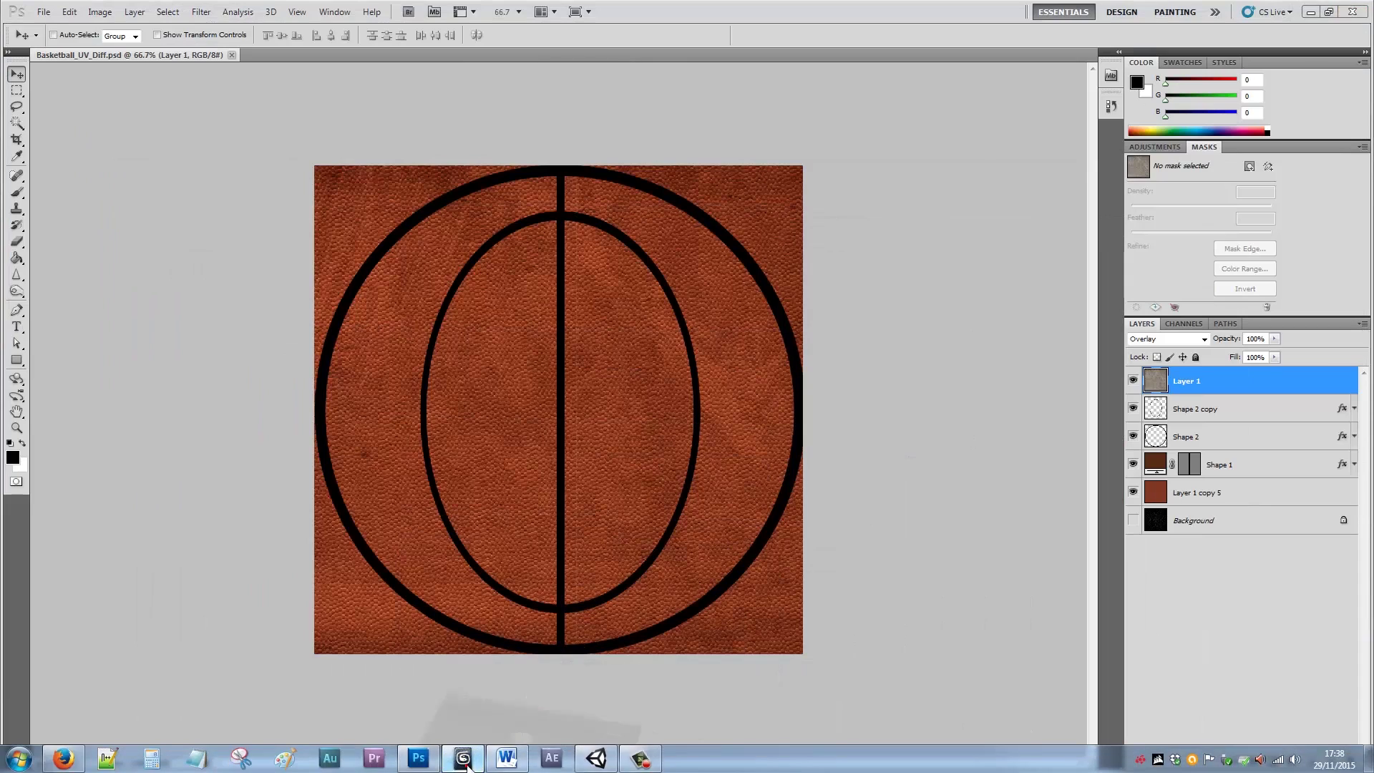
{"action": "left_click", "coordinate": [462, 766]}
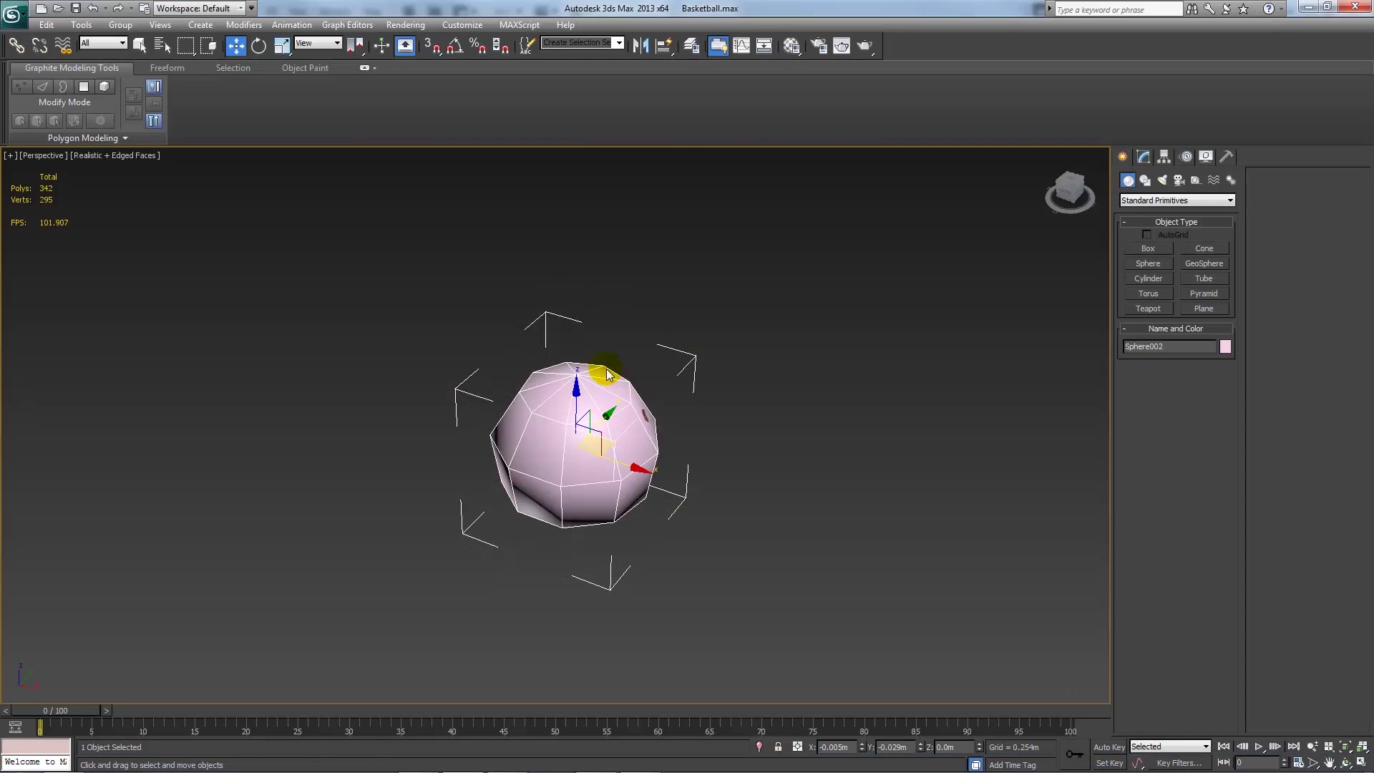
Step: Export the selected sphere as Basketball_Low FBX with default settings, then minimise 3ds Max
{"action": "left_click", "coordinate": [12, 13]}
{"action": "mouse_move", "coordinate": [53, 234]}
{"action": "left_click", "coordinate": [193, 105]}
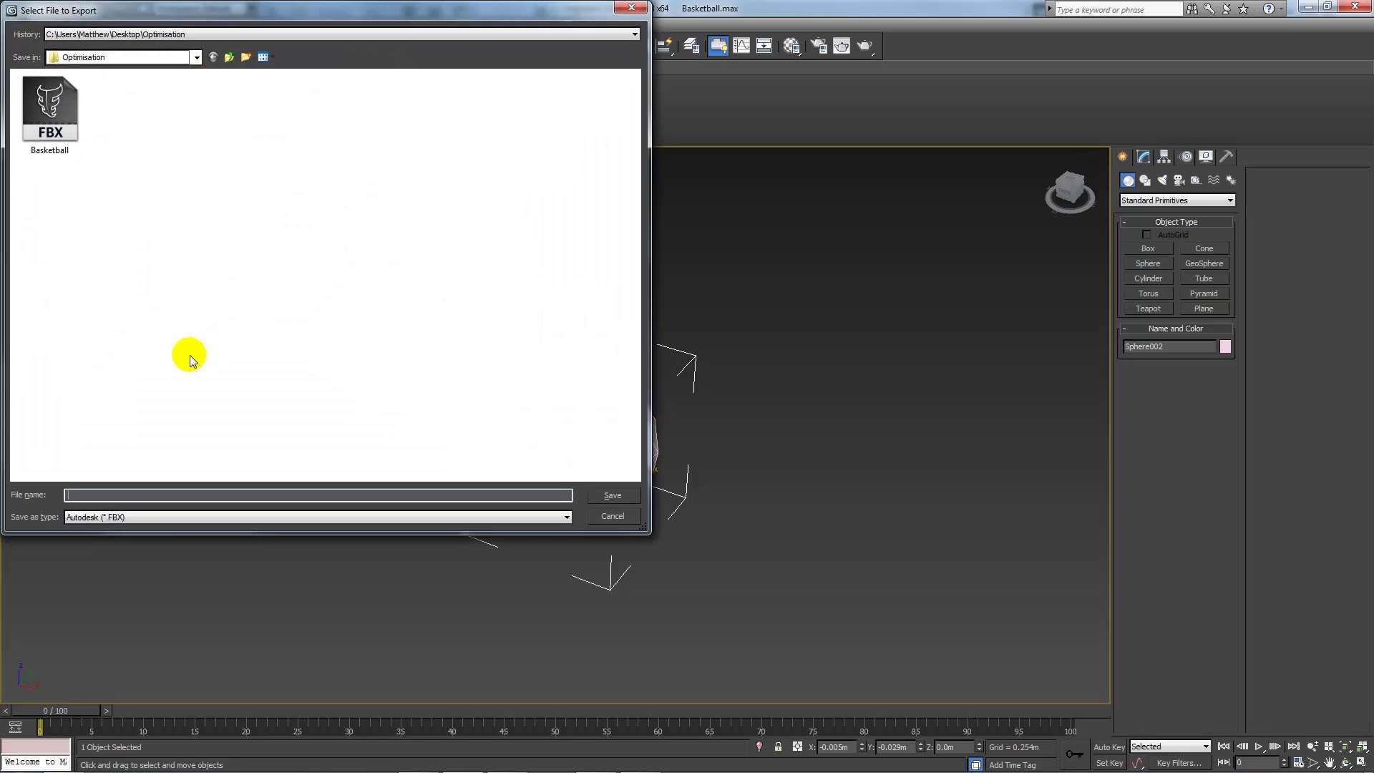
{"action": "type", "text": "Basketball"}
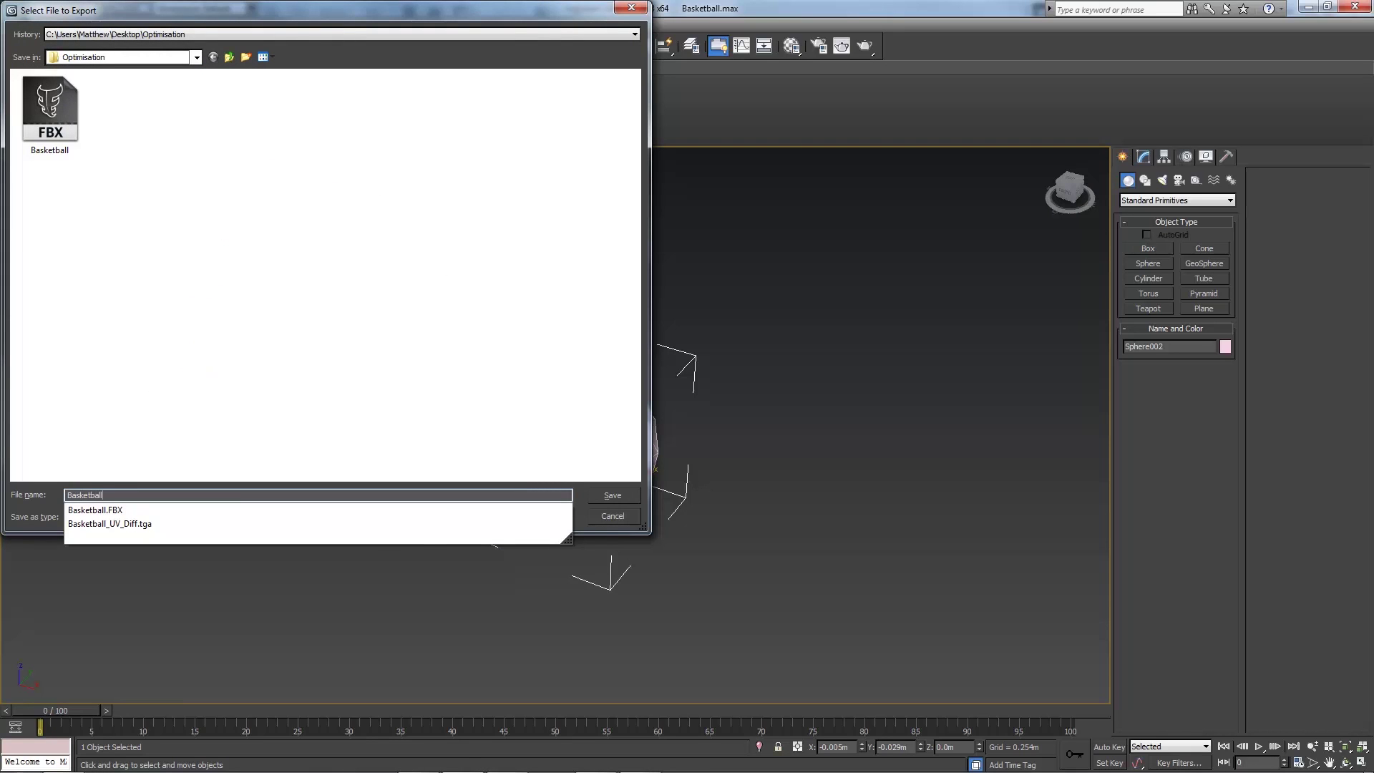
{"action": "type", "text": "_Low"}
{"action": "key", "text": "Return"}
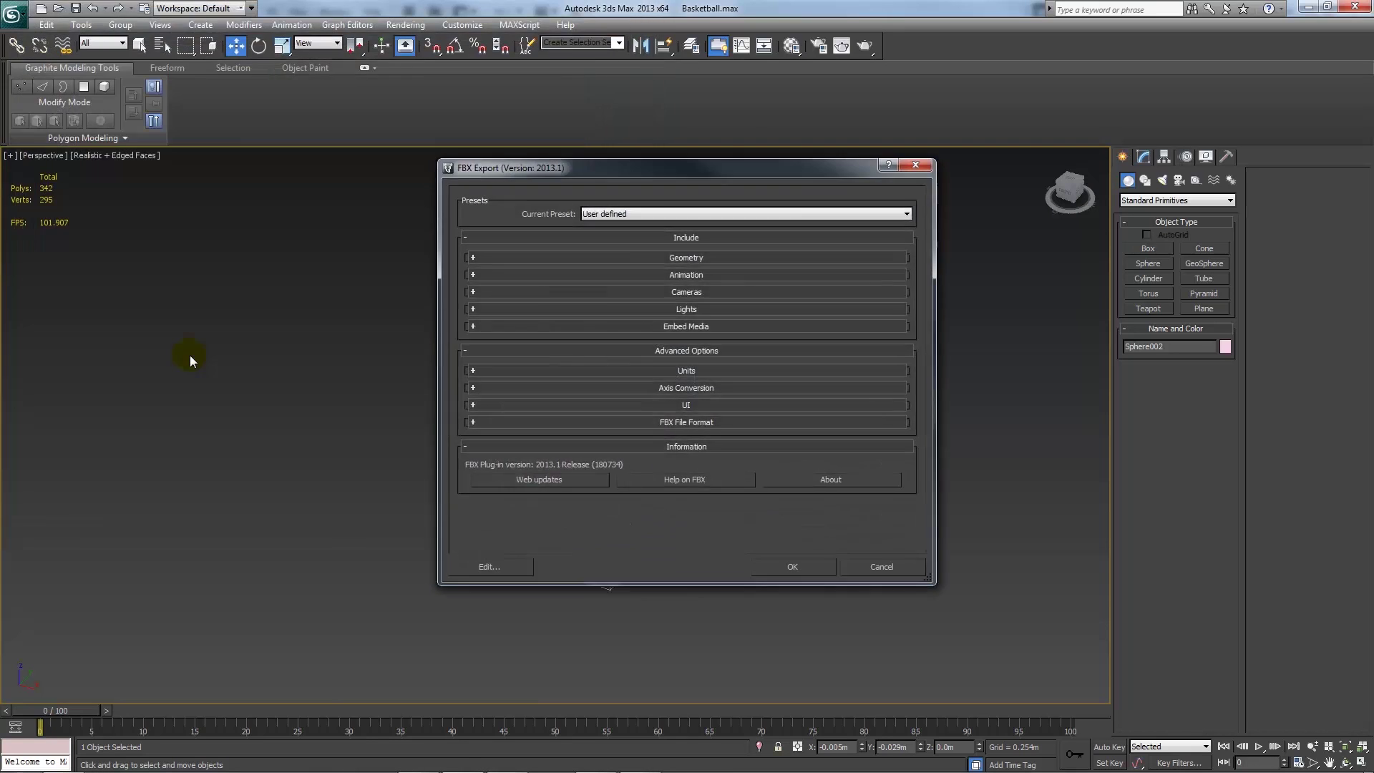
{"action": "left_click", "coordinate": [813, 570]}
{"action": "left_click", "coordinate": [1307, 8]}
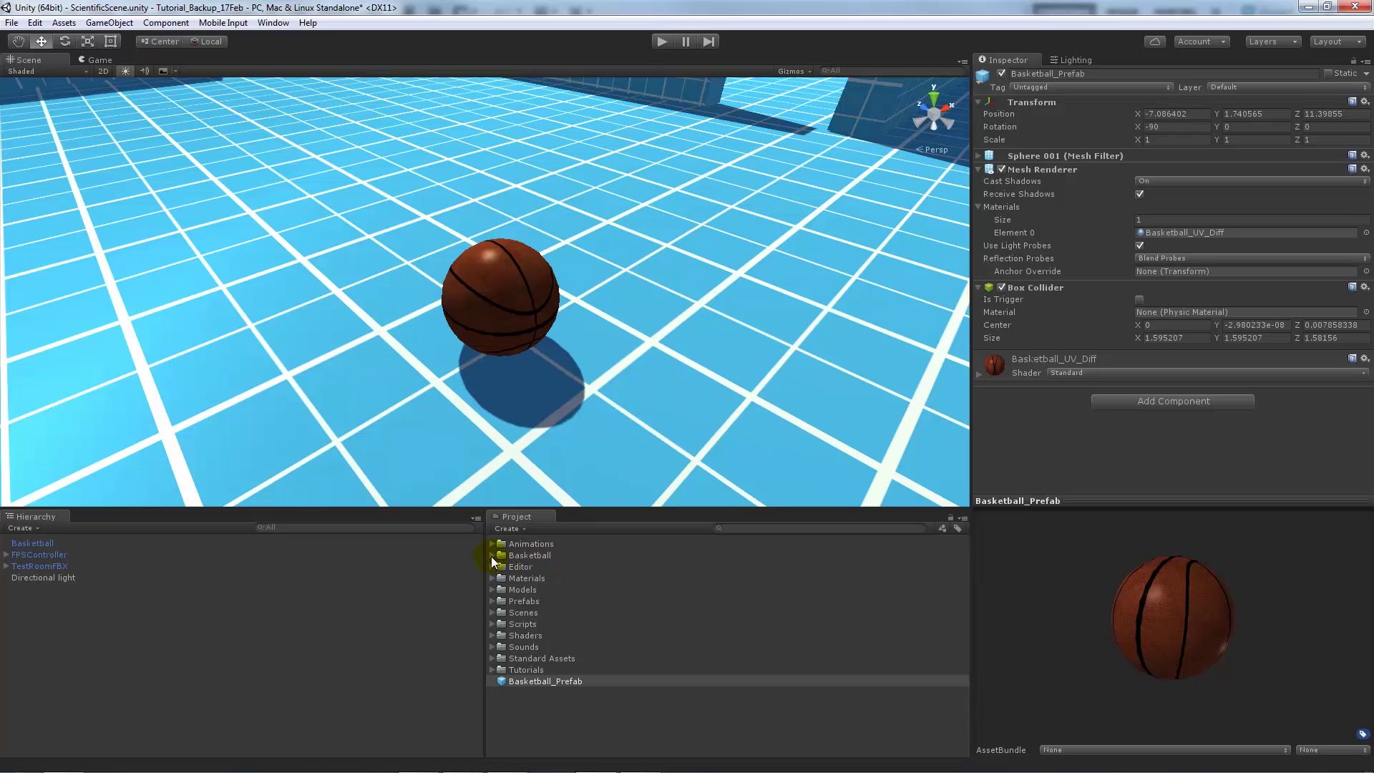
Step: Import the Basketball_Collider file as a new asset into the Basketball folder
{"action": "left_click", "coordinate": [491, 556]}
{"action": "right_click", "coordinate": [528, 557]}
{"action": "left_click", "coordinate": [627, 381]}
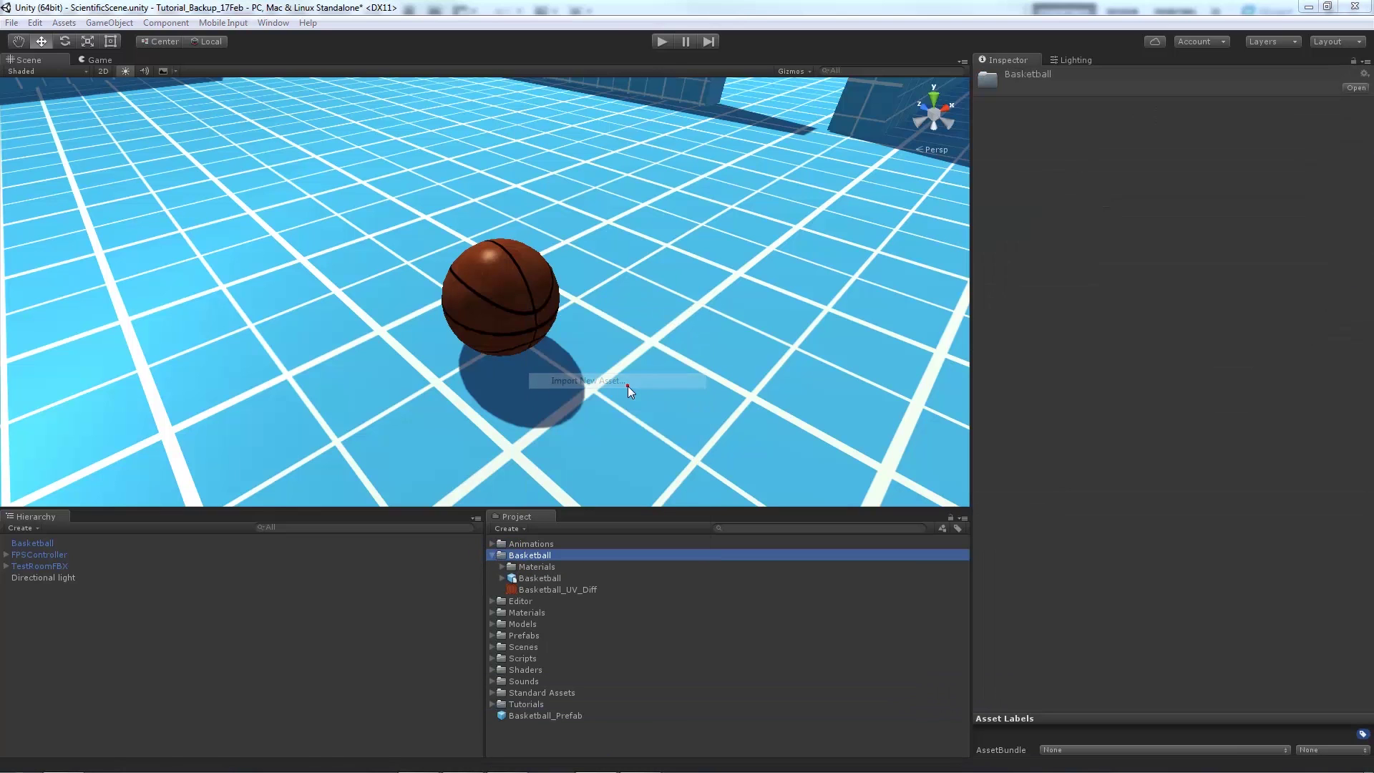
{"action": "double_click", "coordinate": [270, 166]}
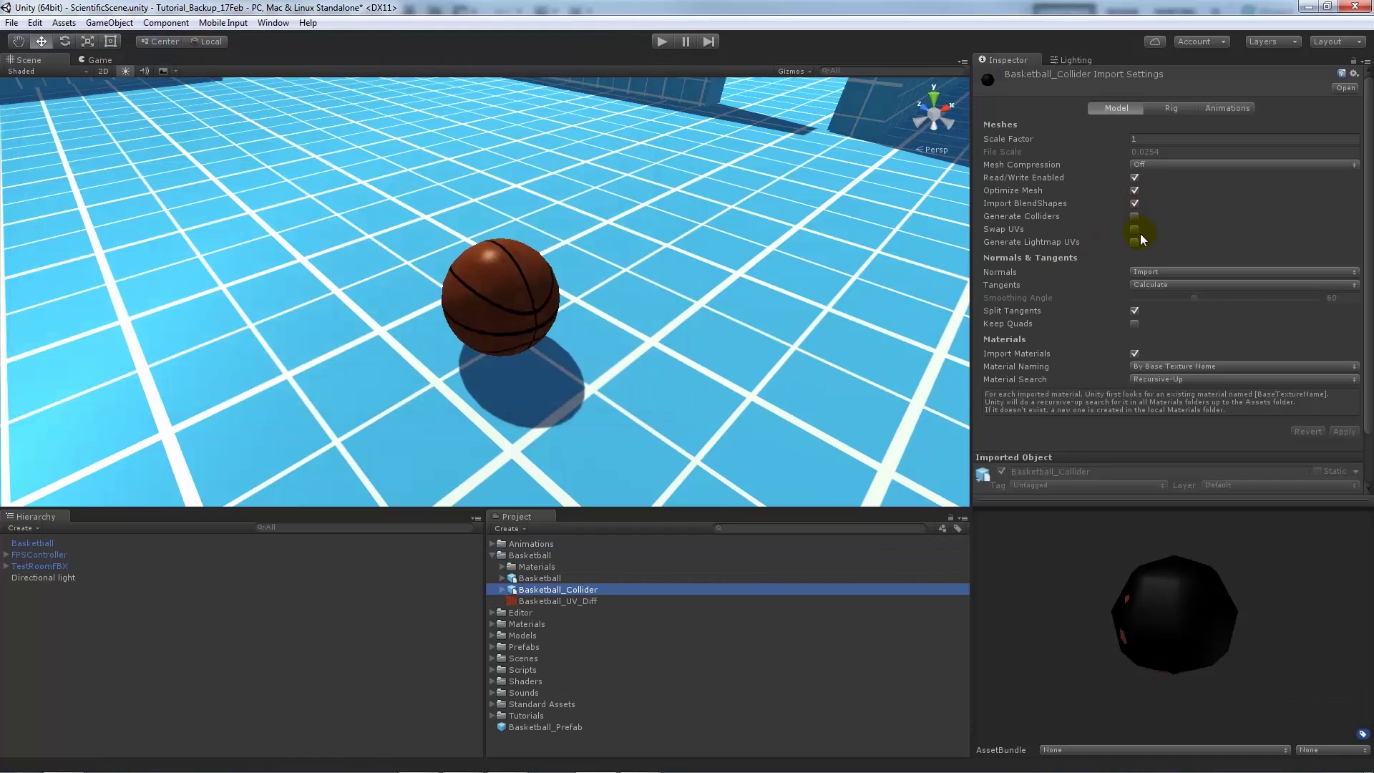
Step: Disable Import Materials for Basketball_Collider, apply, and place it beside the basketball
{"action": "left_click", "coordinate": [1135, 354]}
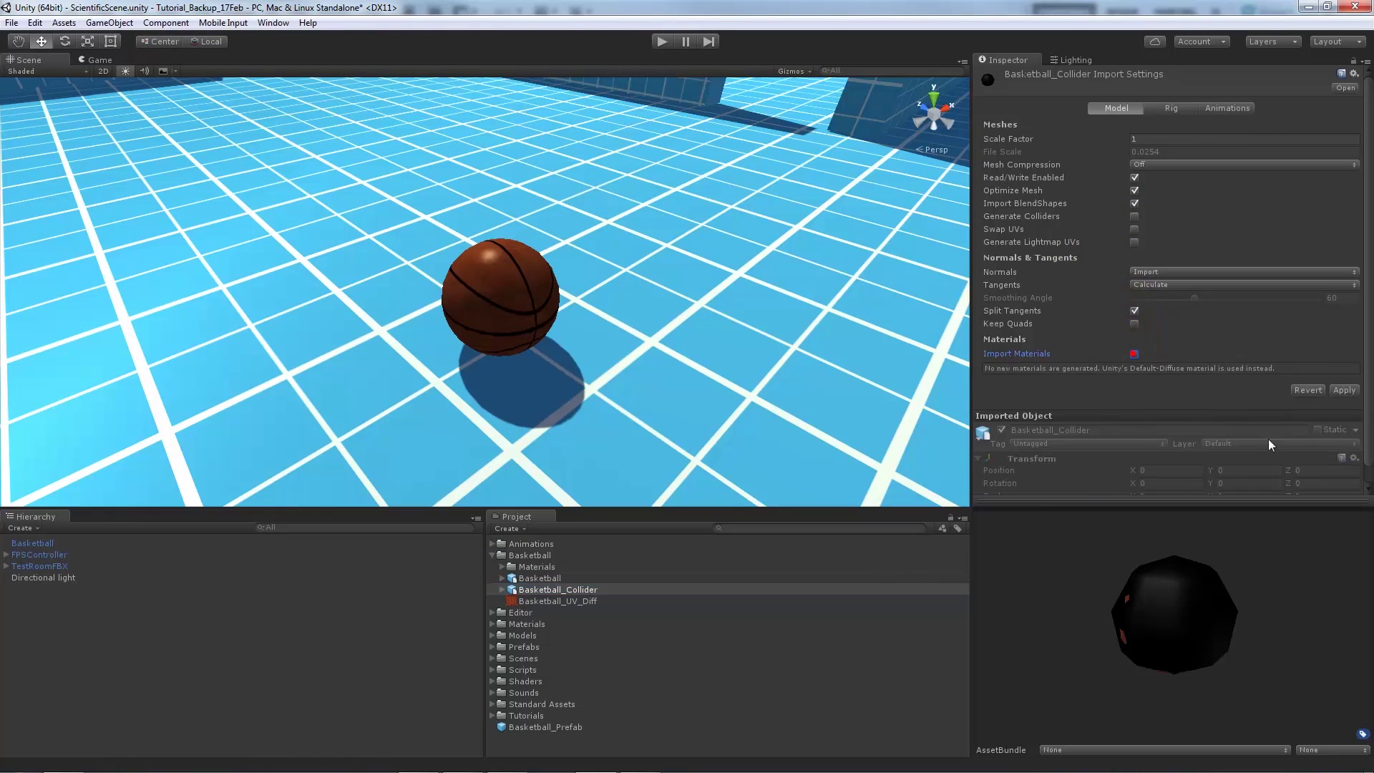
{"action": "left_click", "coordinate": [1343, 390]}
{"action": "left_click_drag", "start_coordinate": [1173, 589], "coordinate": [1204, 619]}
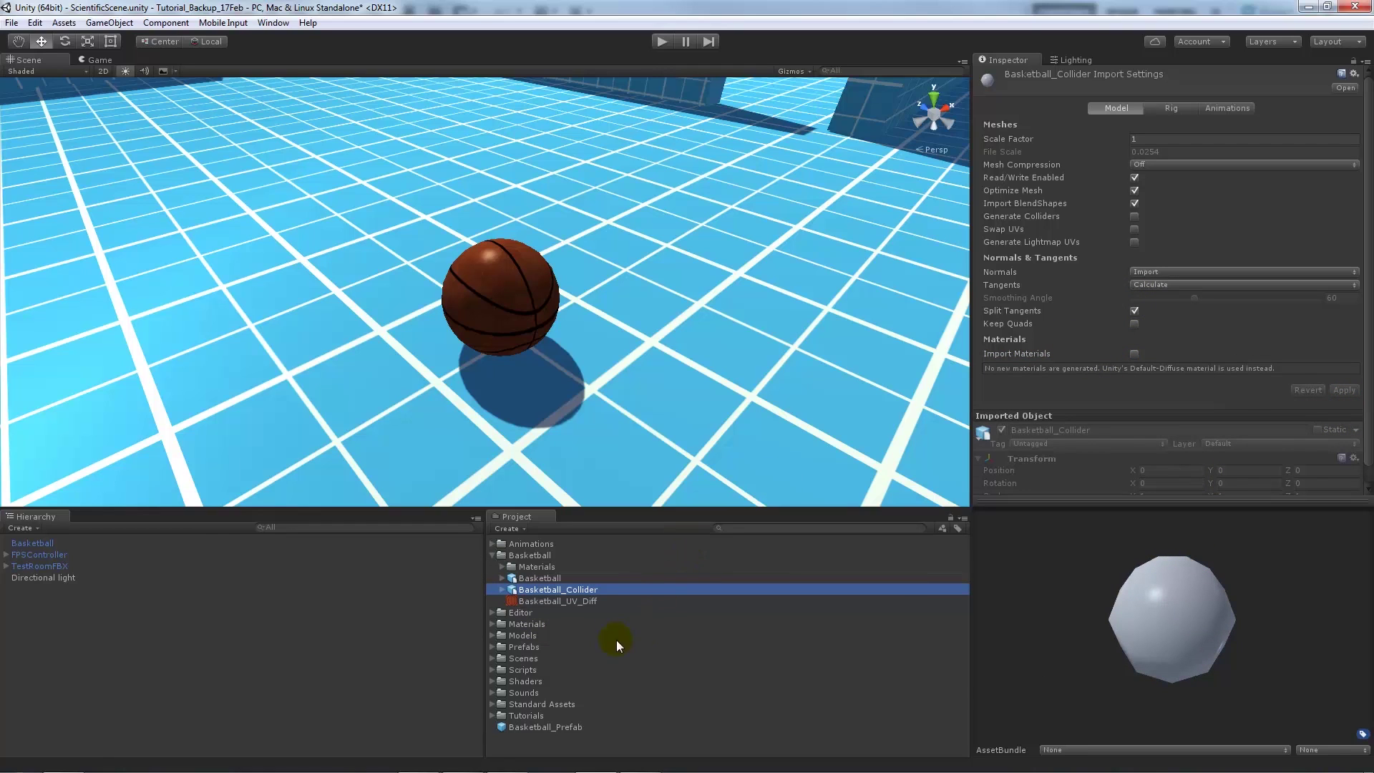
{"action": "left_click_drag", "start_coordinate": [562, 590], "coordinate": [697, 294]}
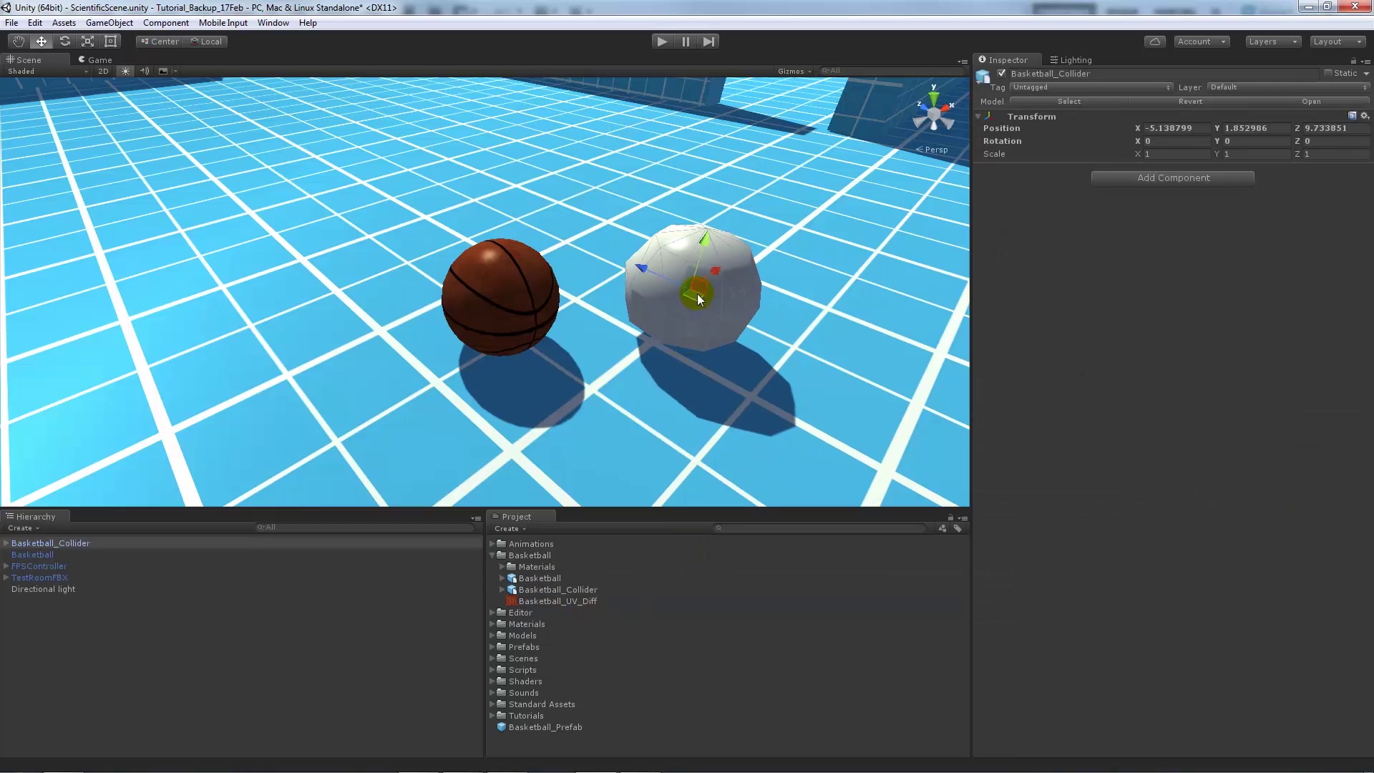
Step: Add a Mesh Collider with Convex ticked to the Sphere002 collider object
{"action": "left_click", "coordinate": [731, 295]}
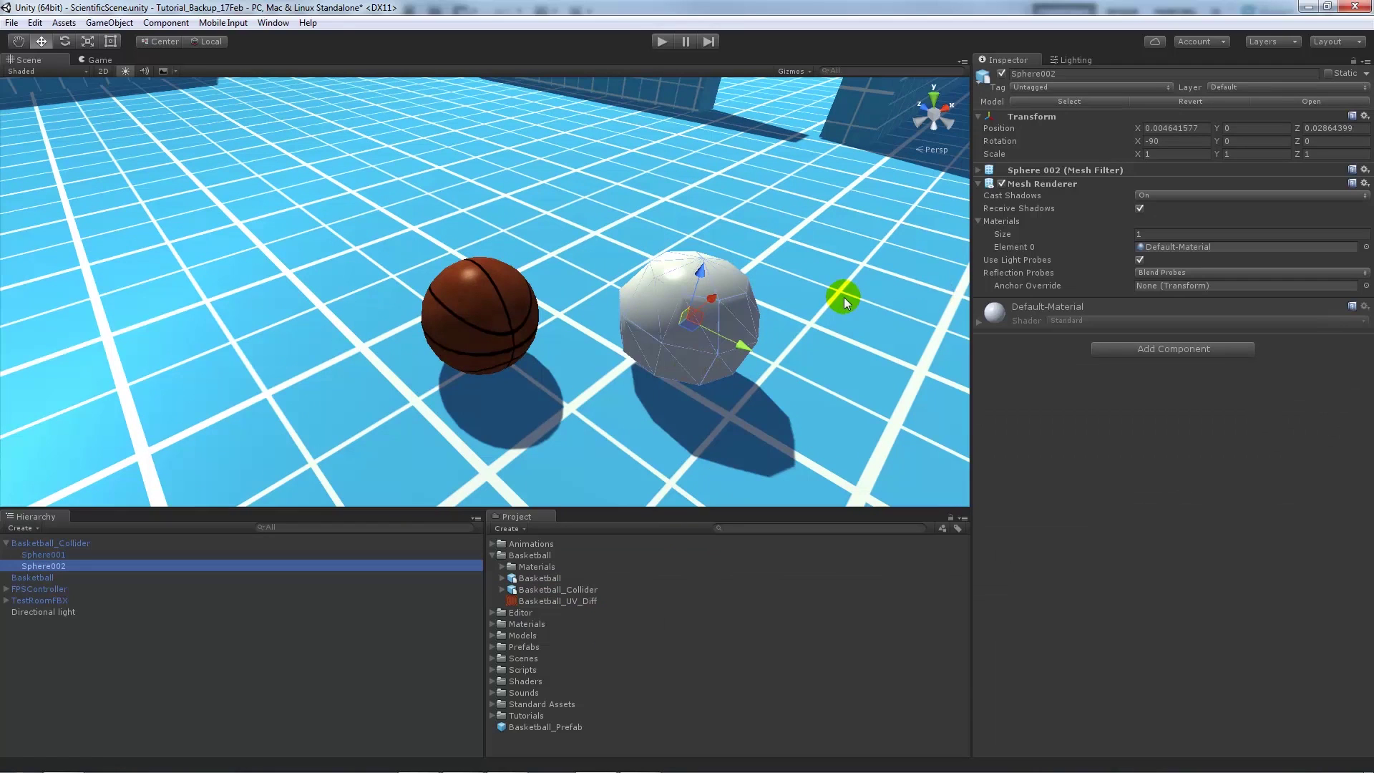
{"action": "left_click_drag", "start_coordinate": [690, 323], "coordinate": [670, 291]}
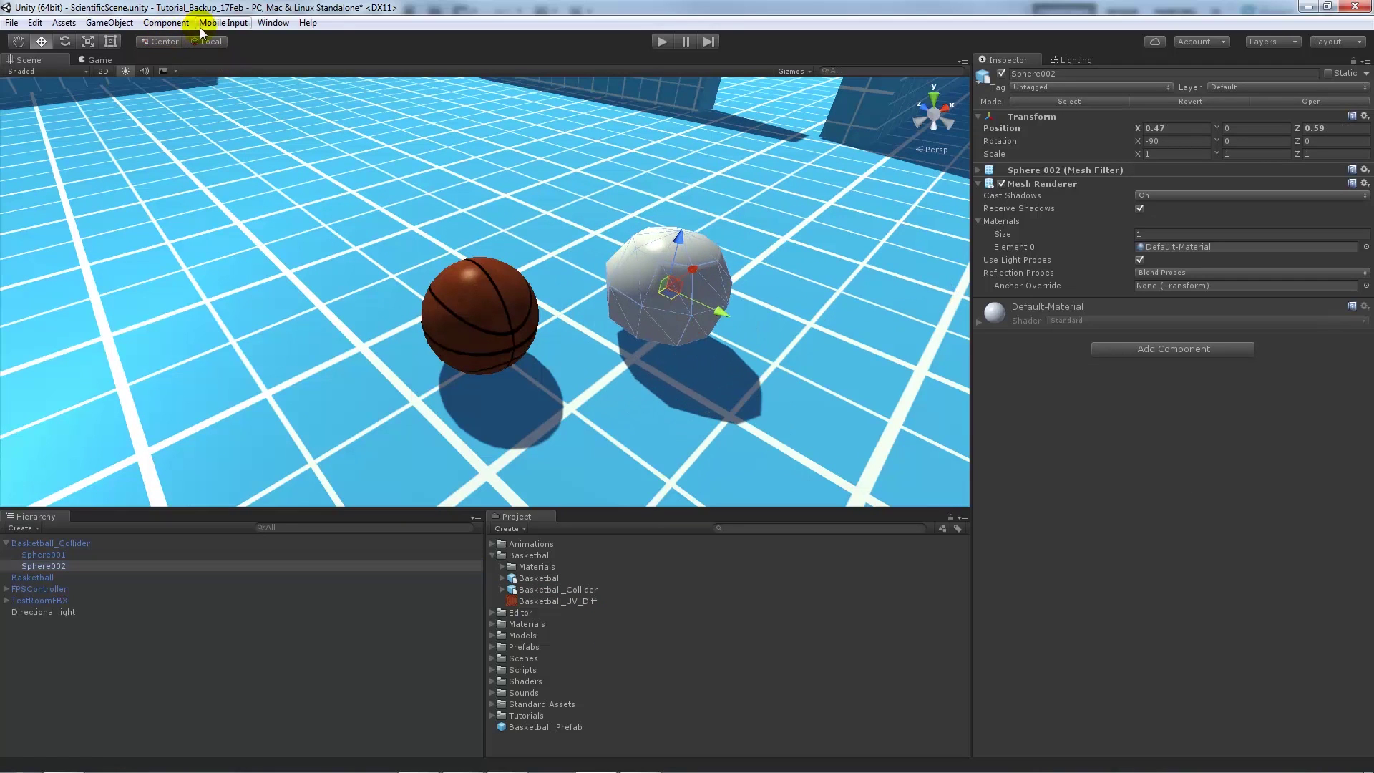
{"action": "left_click", "coordinate": [179, 24]}
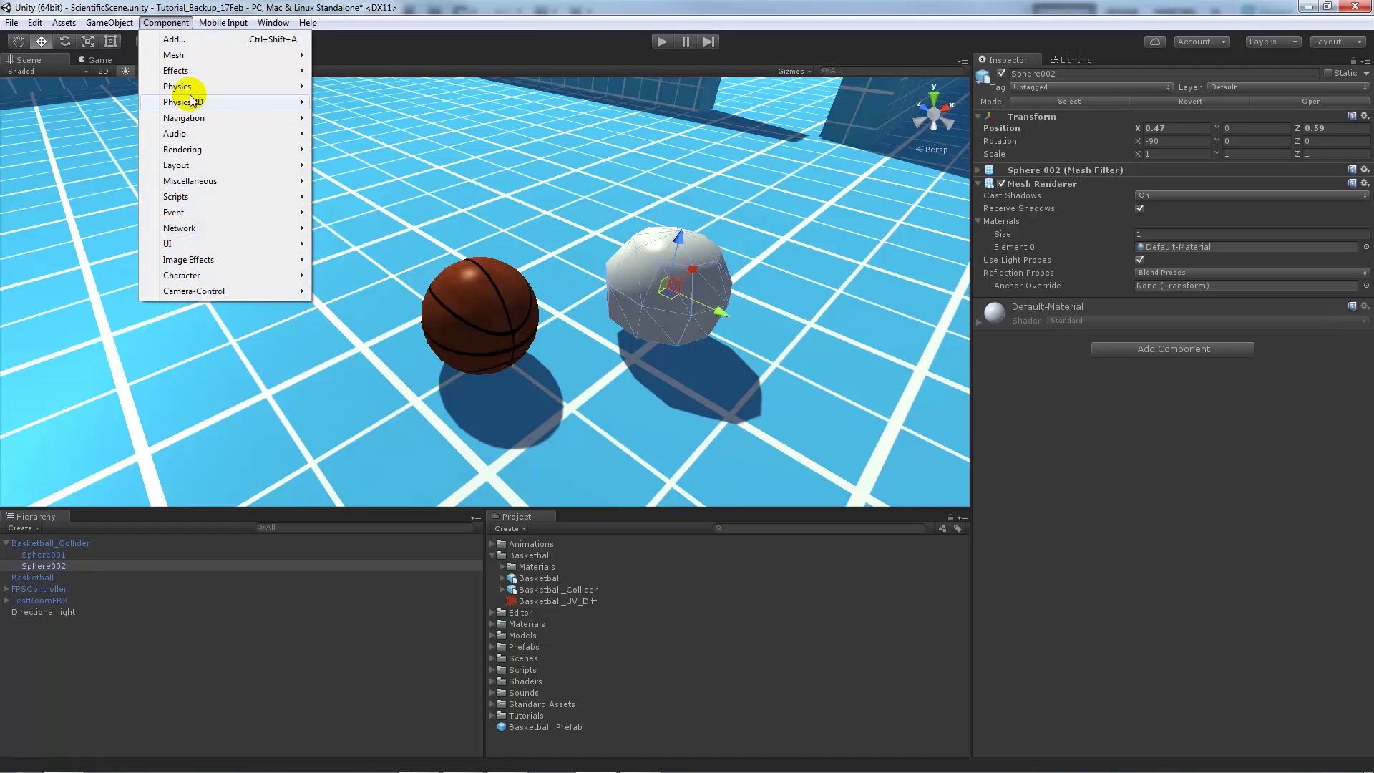
{"action": "mouse_move", "coordinate": [208, 87]}
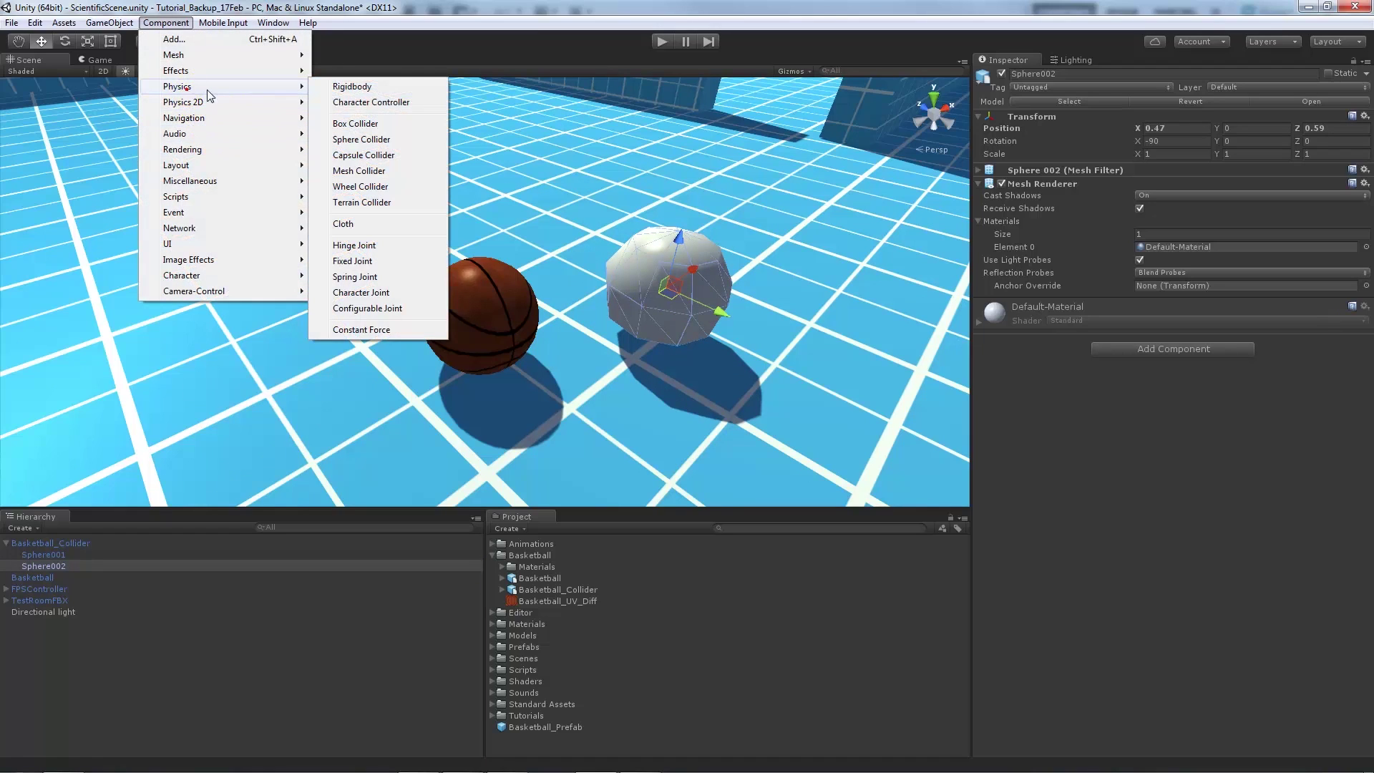
{"action": "left_click", "coordinate": [372, 171]}
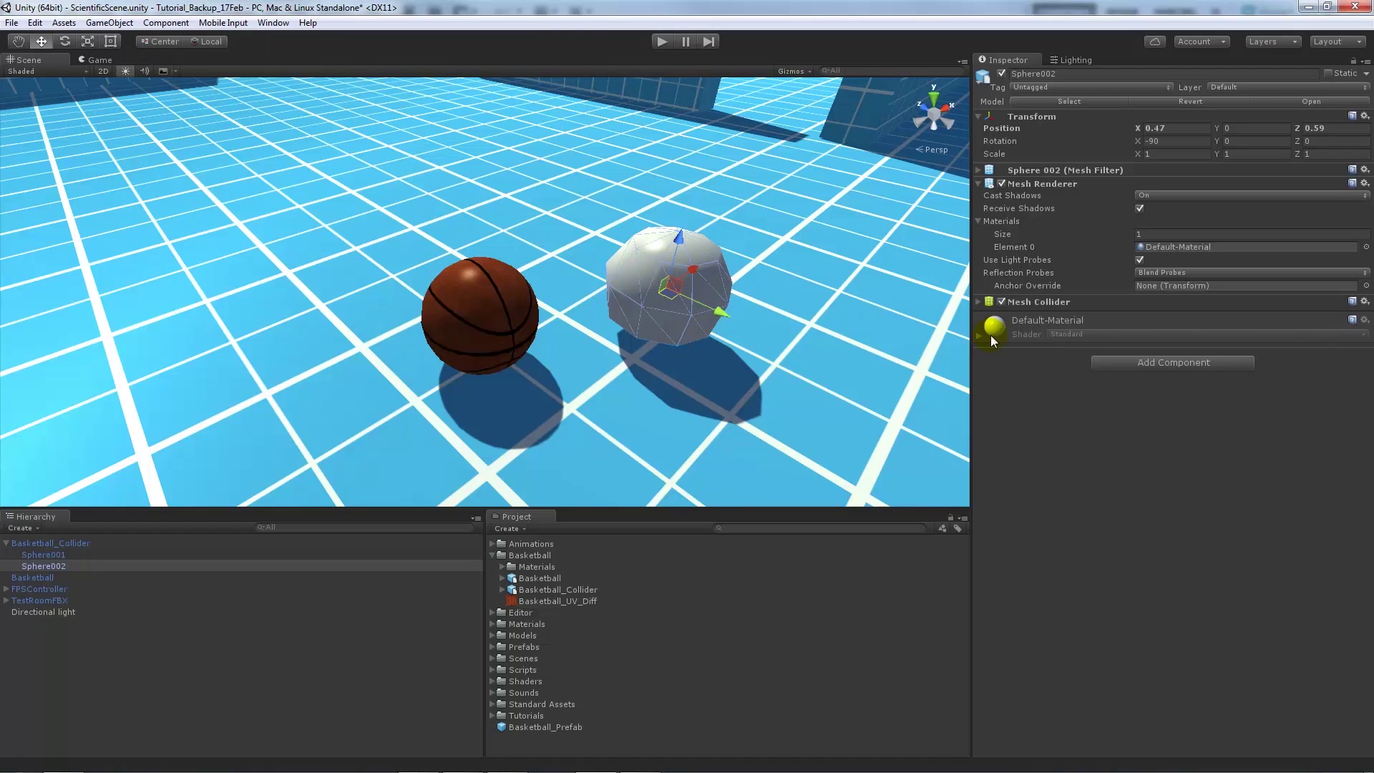
{"action": "left_click", "coordinate": [979, 302]}
{"action": "left_click", "coordinate": [1140, 315]}
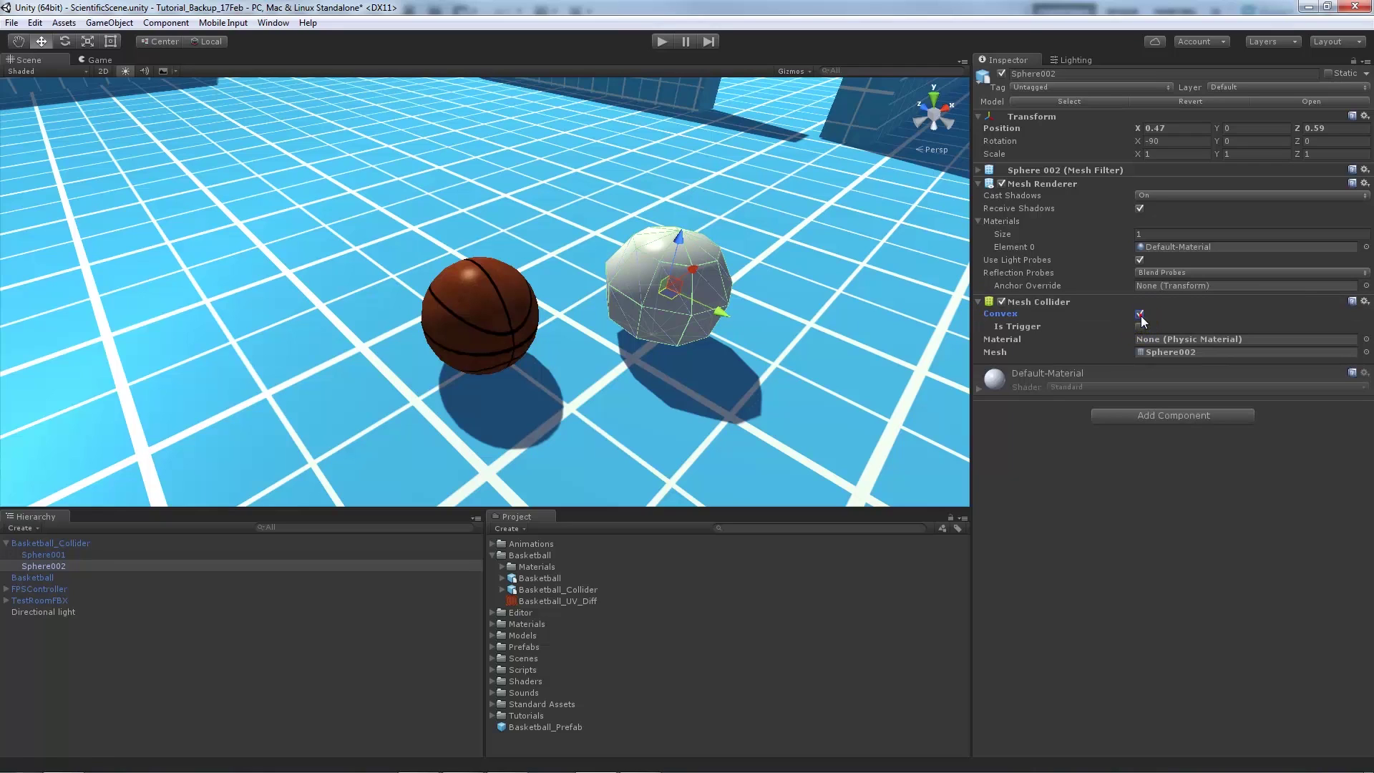
Step: Remove Sphere002's Mesh Renderer so only the collider wireframe remains visible
{"action": "left_click", "coordinate": [671, 266]}
{"action": "left_click", "coordinate": [1003, 184]}
{"action": "left_click", "coordinate": [1002, 184]}
{"action": "left_click", "coordinate": [1002, 184]}
{"action": "left_click", "coordinate": [1365, 184]}
{"action": "left_click", "coordinate": [1276, 235]}
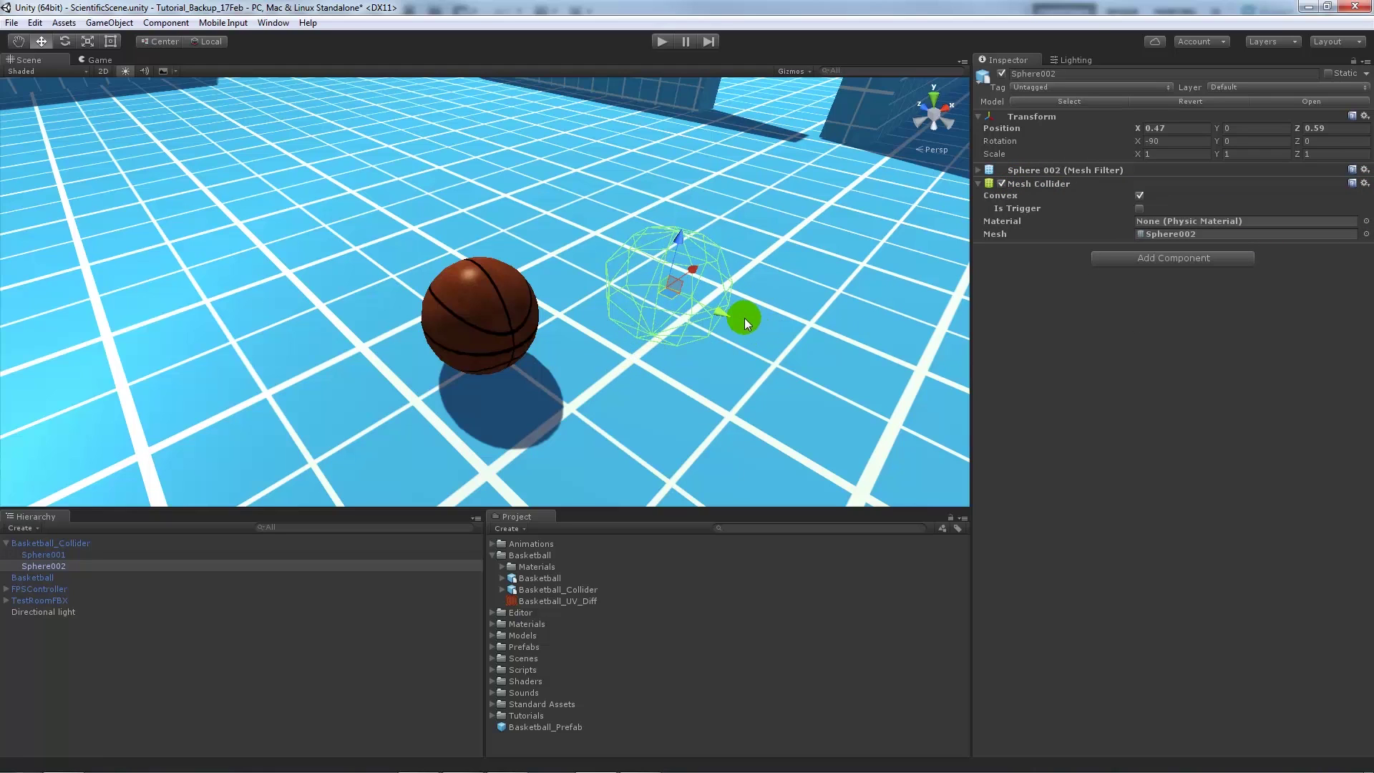
Step: Position Basketball_Collider at -5.247, 1.852986, 9.587 around the ball, then select the Basketball object
{"action": "left_click_drag", "start_coordinate": [673, 301], "coordinate": [479, 317]}
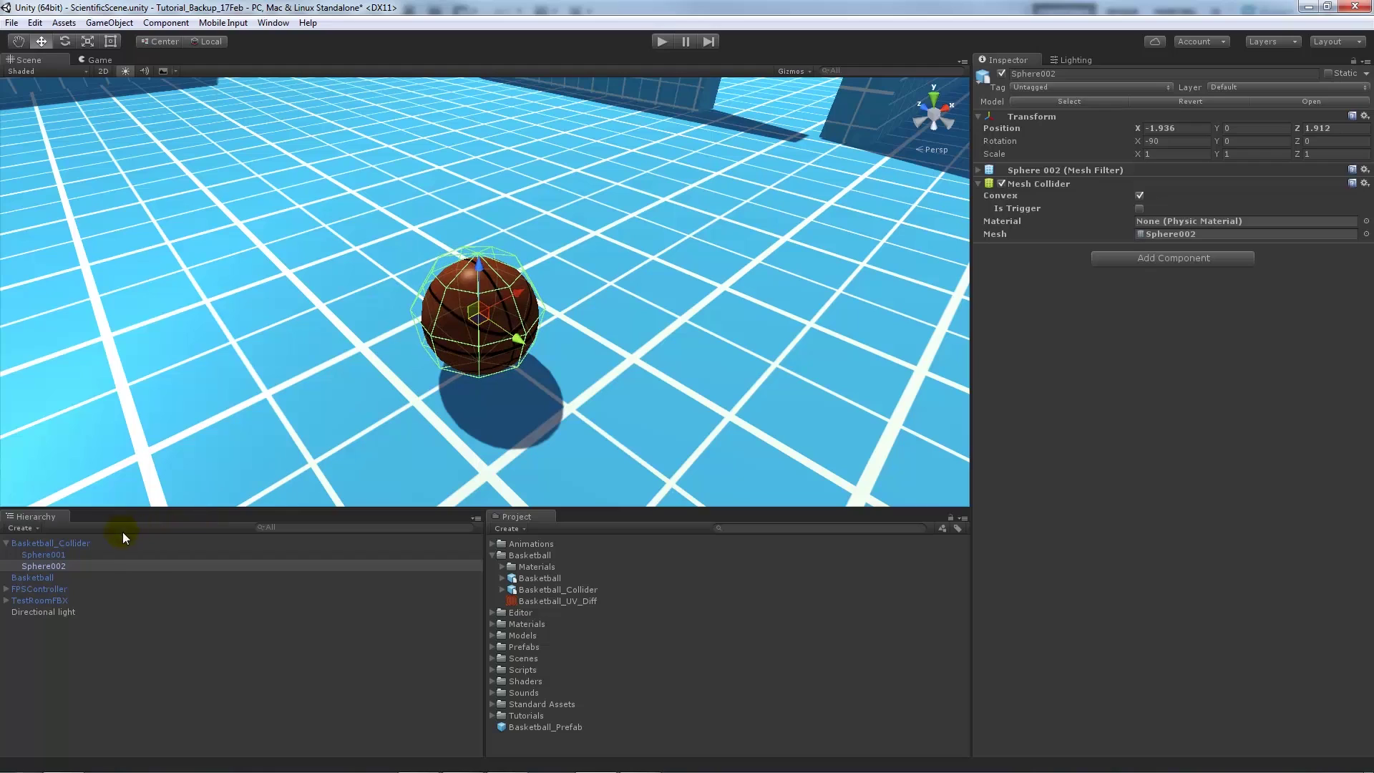
{"action": "left_click", "coordinate": [50, 543]}
{"action": "key", "text": "Left"}
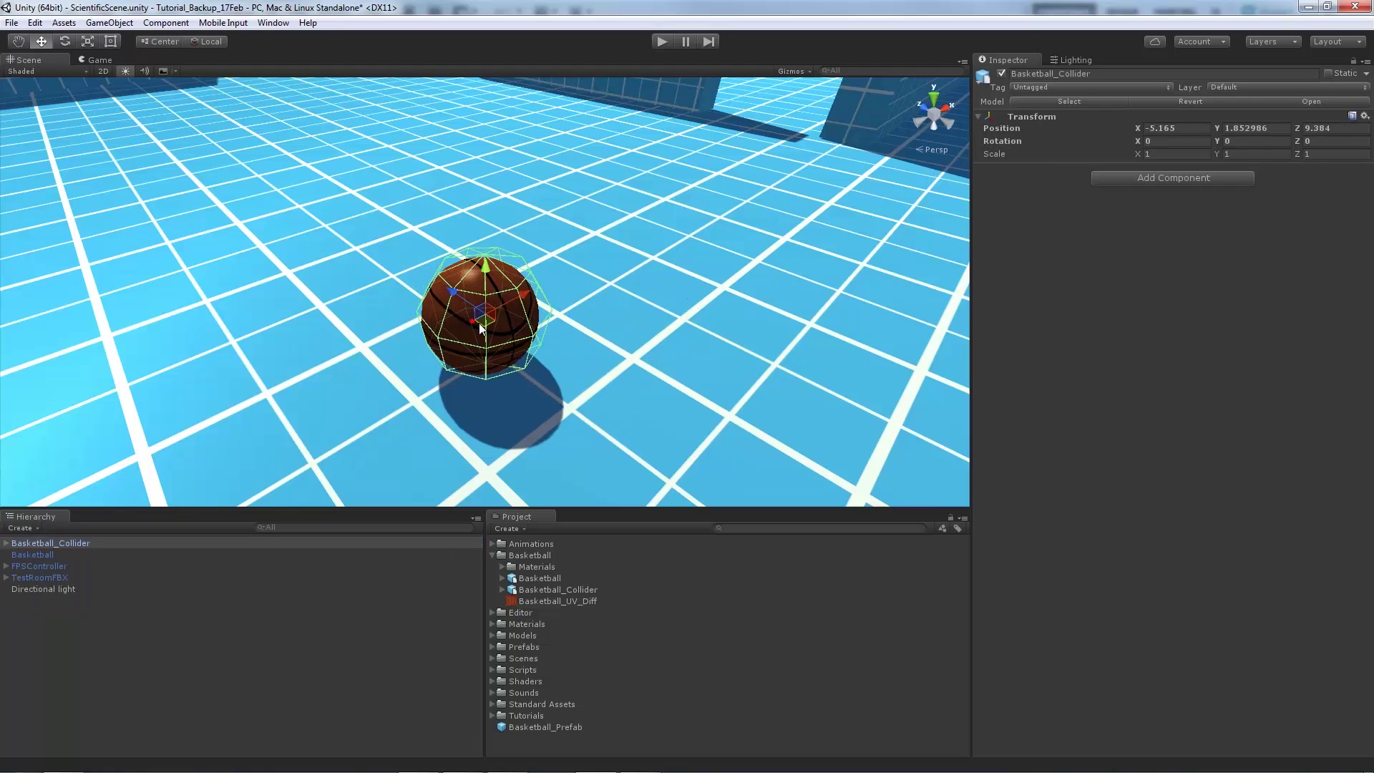
{"action": "left_click_drag", "start_coordinate": [498, 363], "coordinate": [657, 326], "text": "alt"}
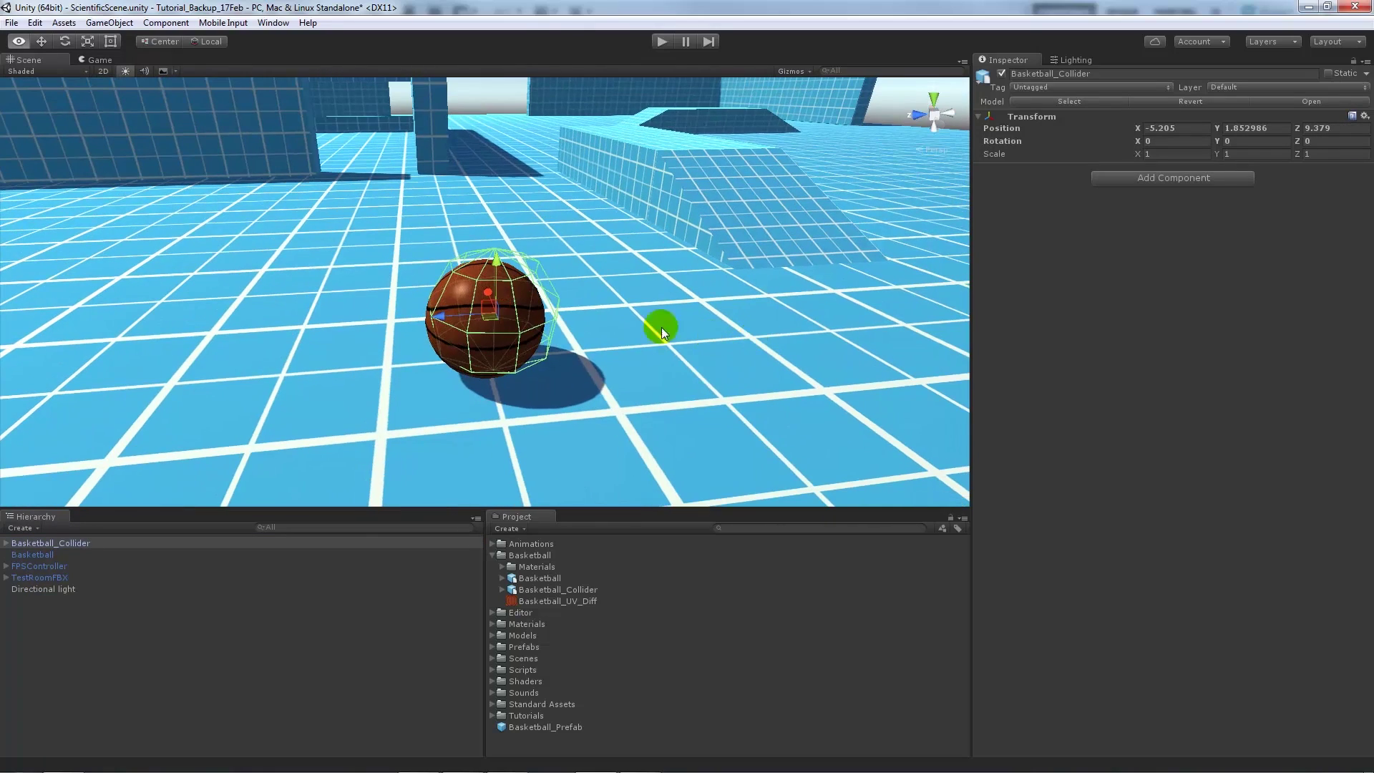
{"action": "left_click_drag", "start_coordinate": [492, 319], "coordinate": [637, 272]}
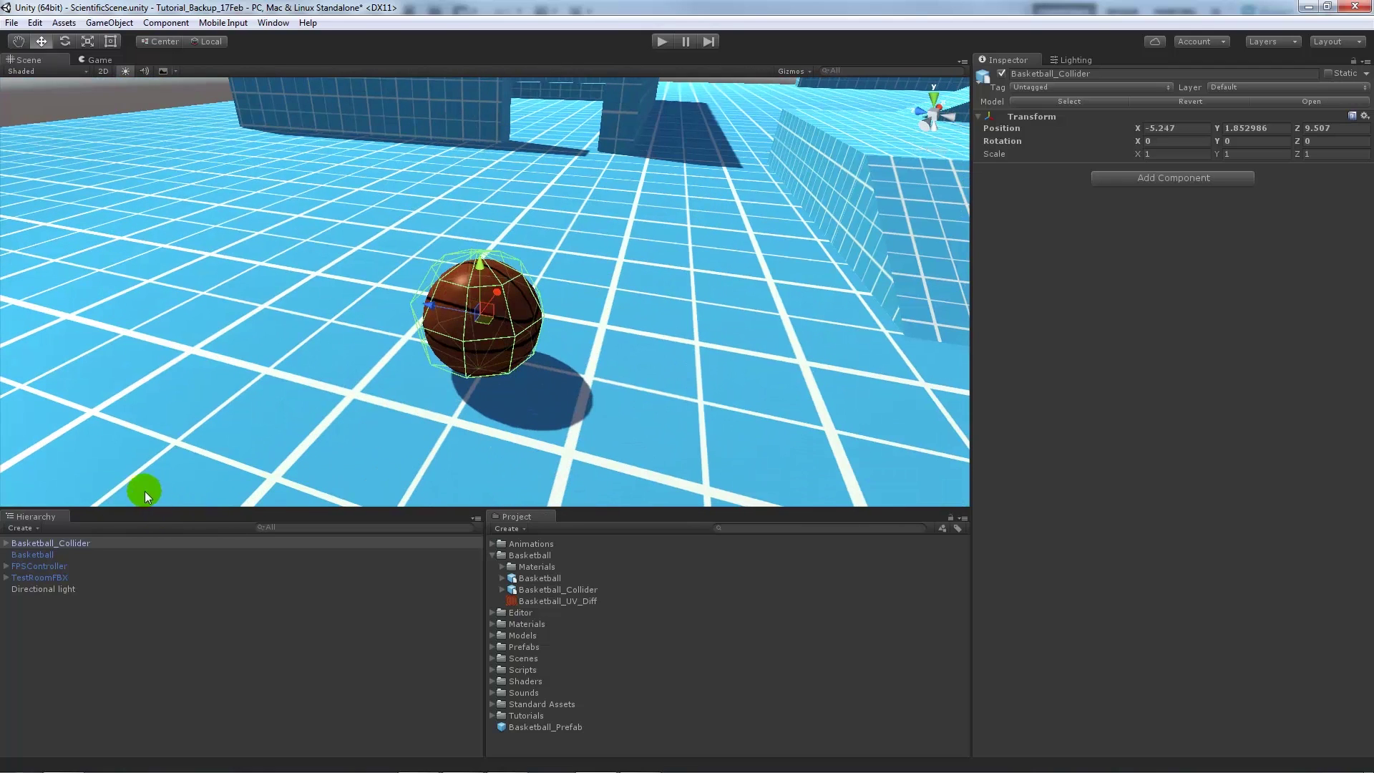
{"action": "left_click", "coordinate": [50, 557]}
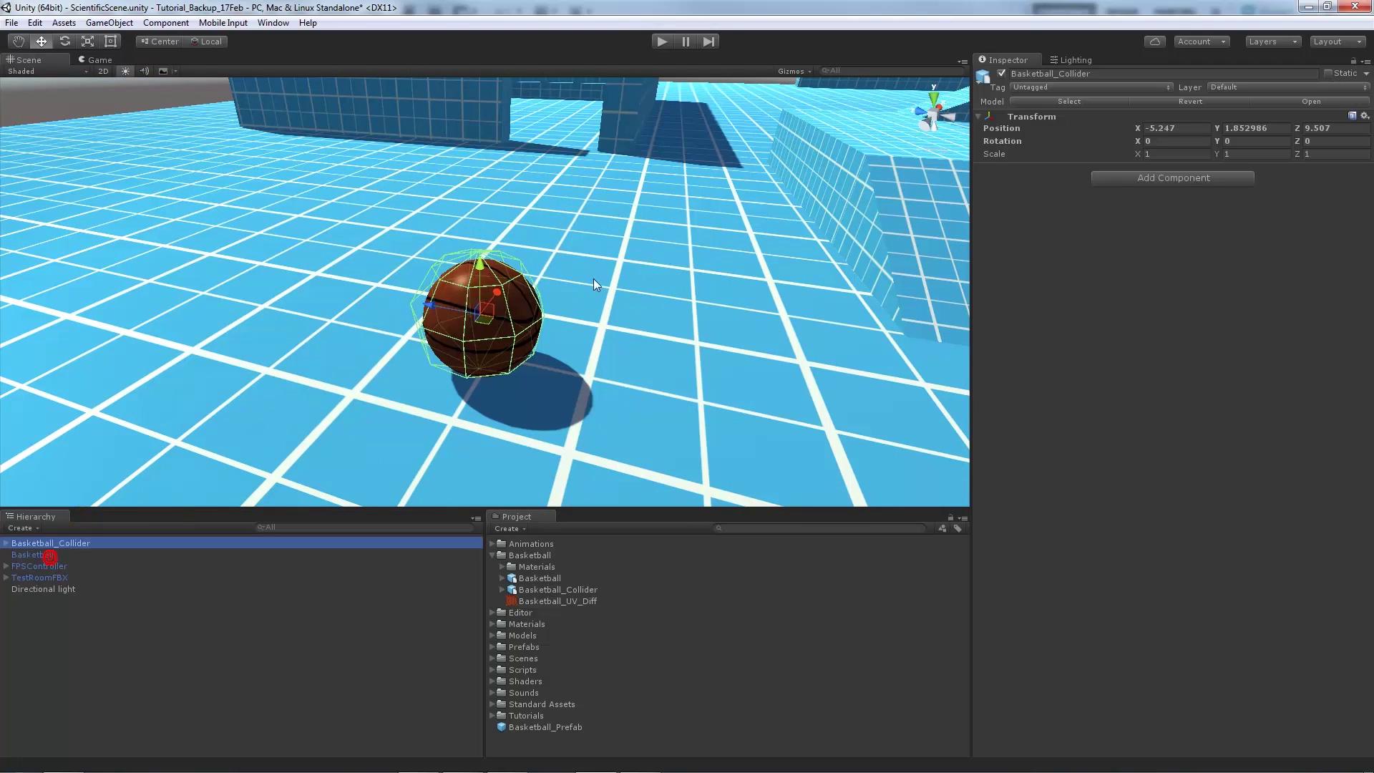
{"action": "left_click", "coordinate": [32, 555]}
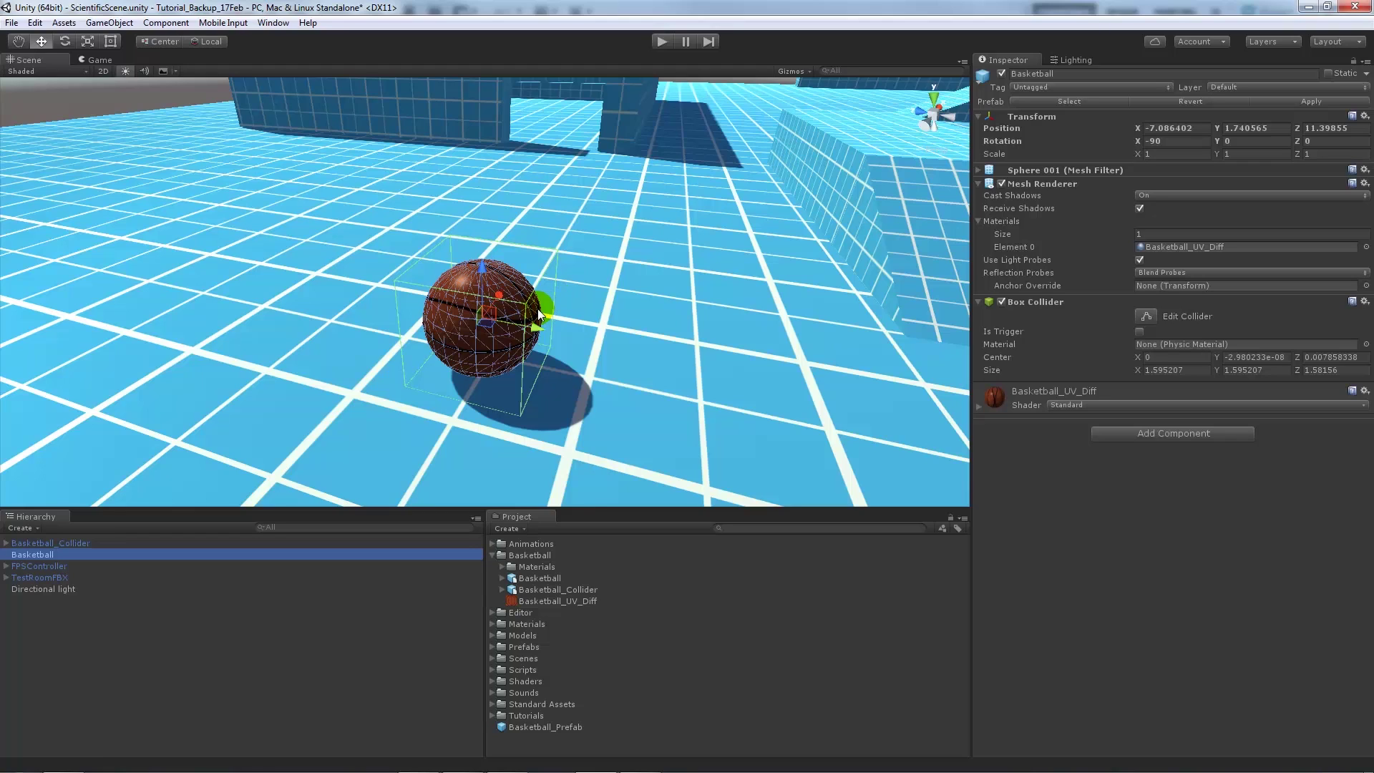
Step: Enable Generate Lightmap UVs on the Basketball model and put the basketball texture in Basketball_UV_Diff's Albedo slot
{"action": "left_click", "coordinate": [538, 578]}
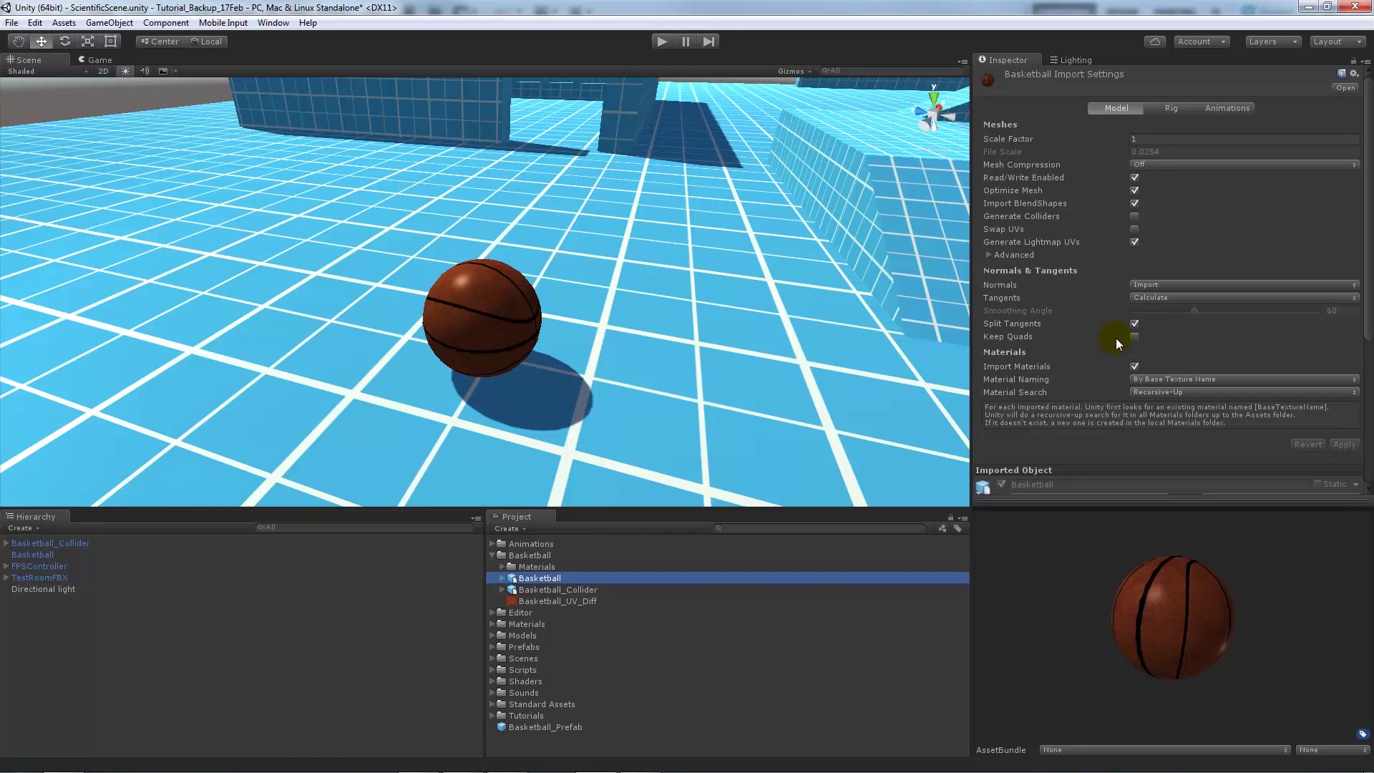
{"action": "left_click", "coordinate": [1133, 243]}
{"action": "left_click", "coordinate": [503, 567]}
{"action": "left_click", "coordinate": [556, 579]}
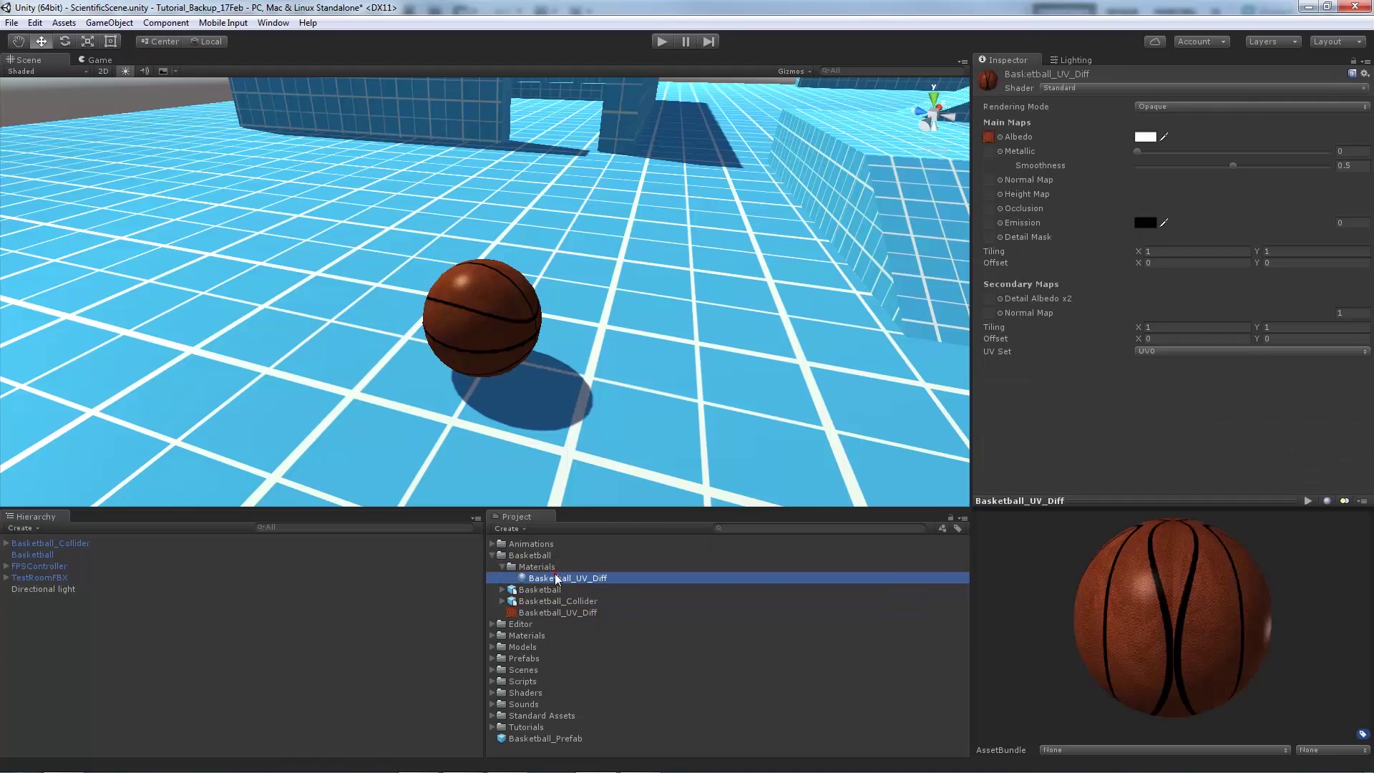
{"action": "left_click_drag", "start_coordinate": [991, 139], "coordinate": [990, 139]}
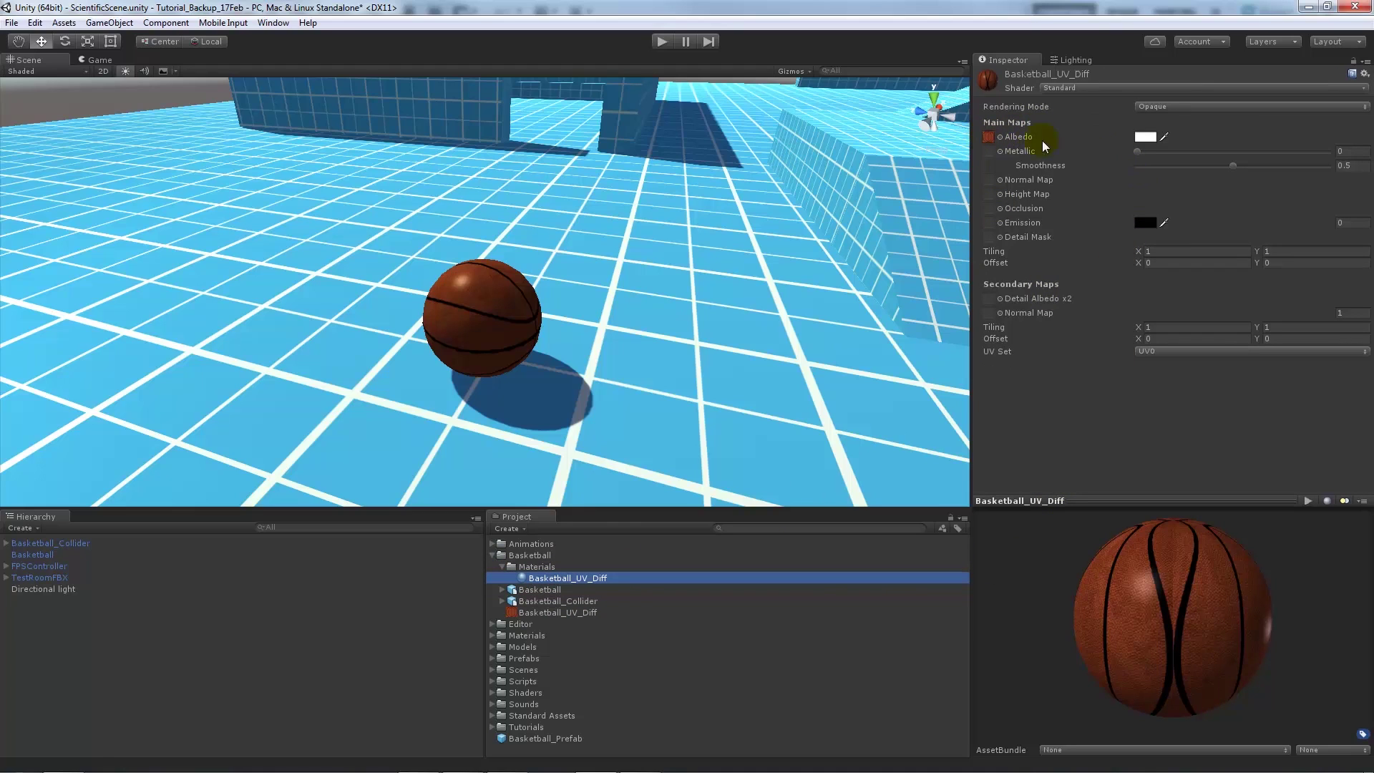
{"action": "left_click", "coordinate": [503, 567]}
{"action": "left_click", "coordinate": [559, 601]}
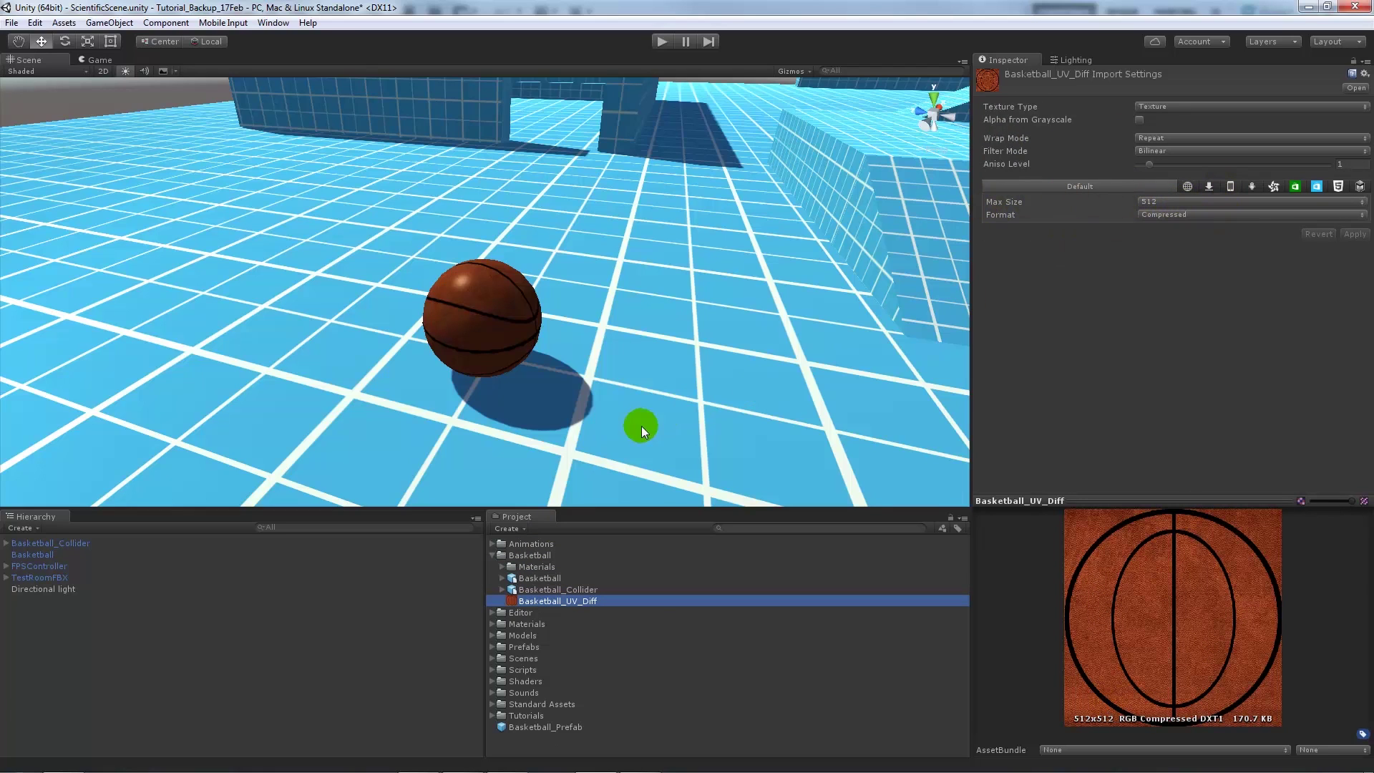
{"action": "left_click", "coordinate": [520, 330]}
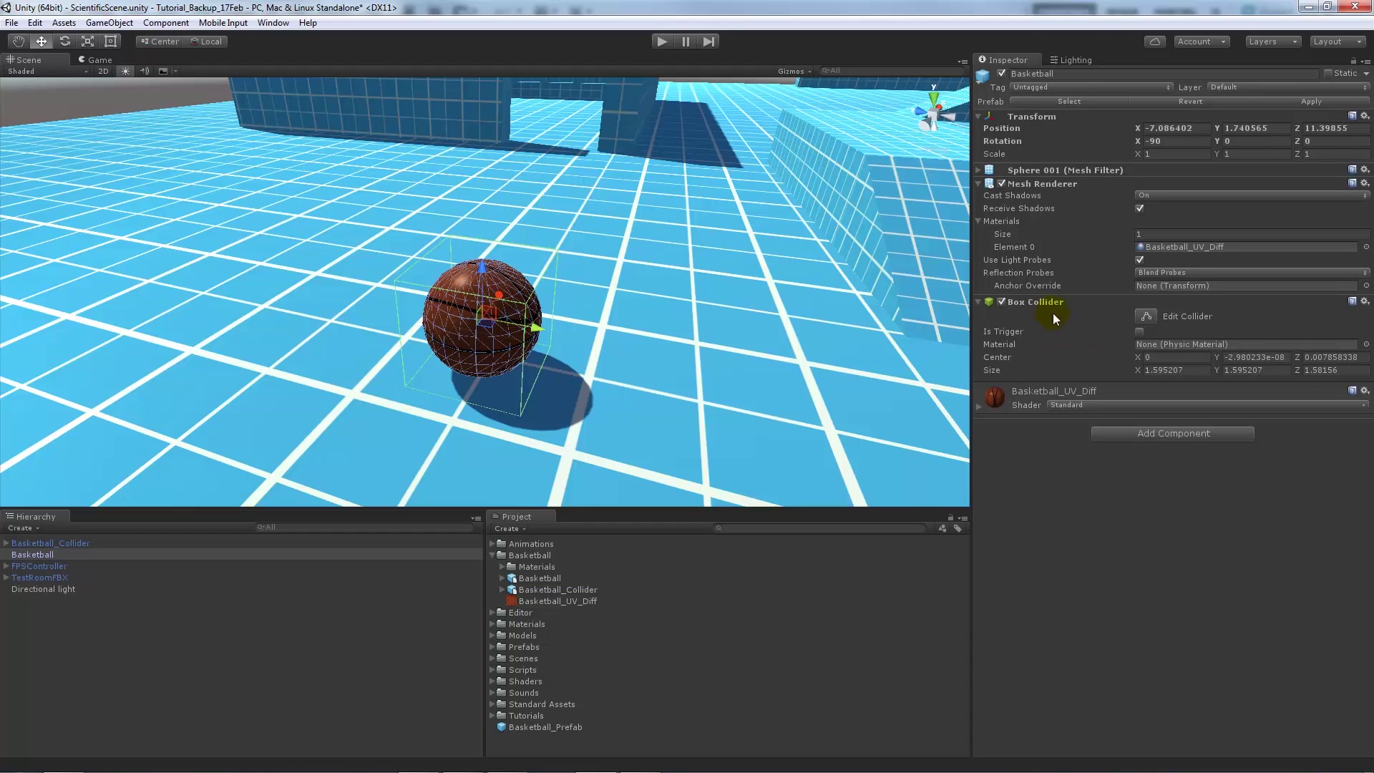